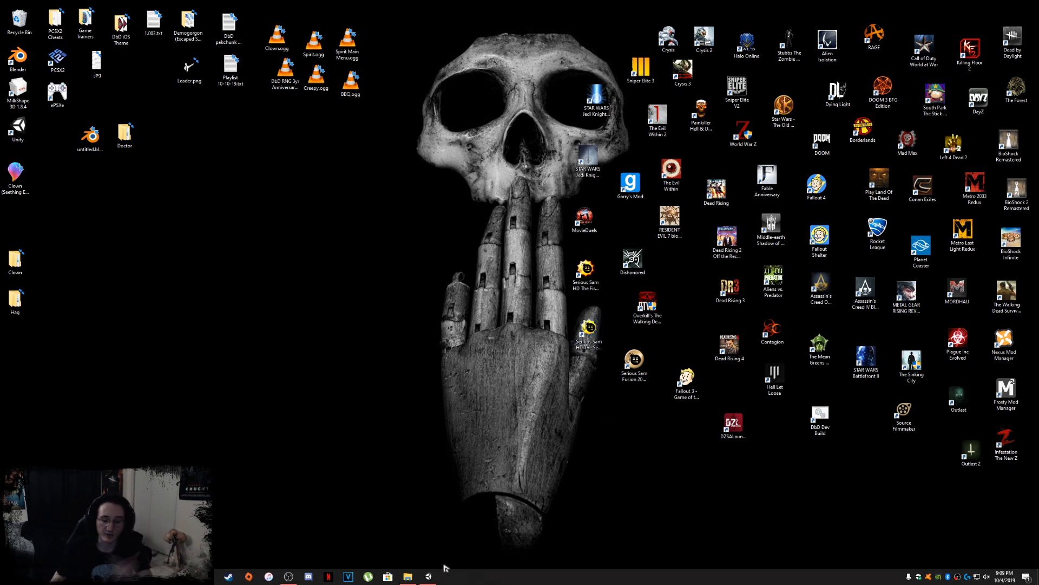
Step: Switch to the Unity avatar project and locate the Clown folder and the Clown (Seething Entertainer) FBX on the desktop
click(432, 577)
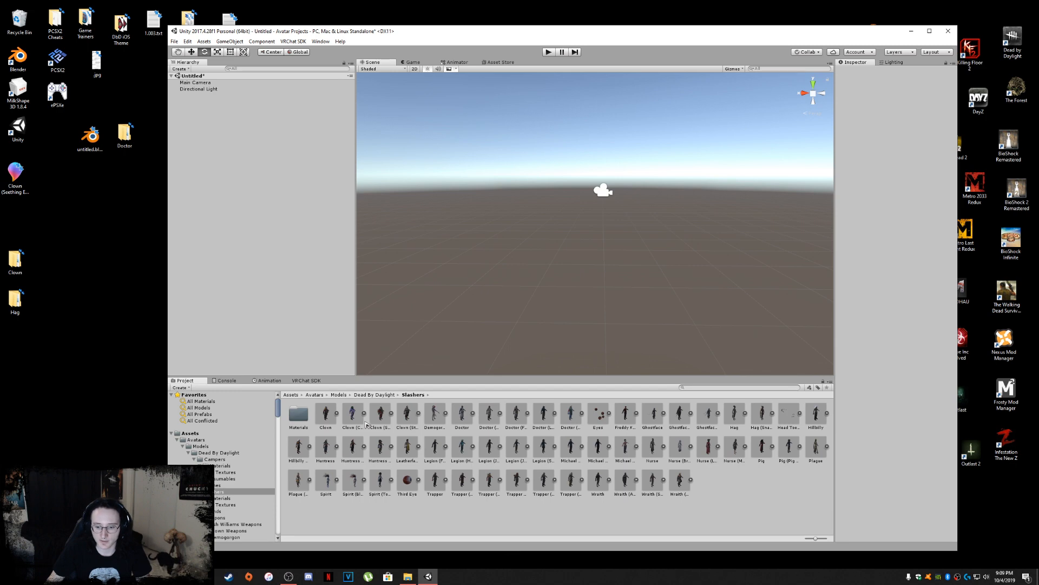
click(17, 262)
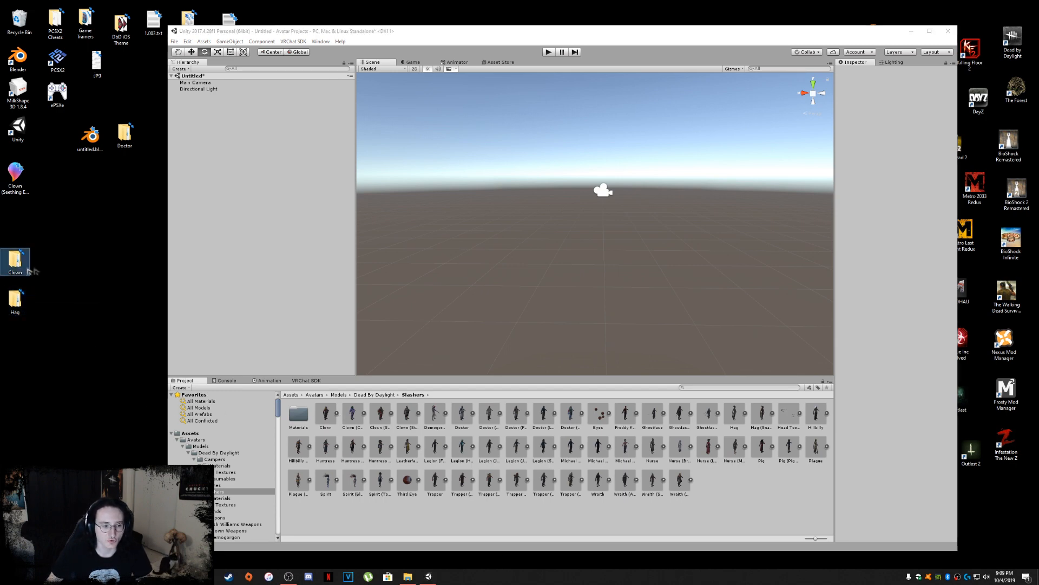
click(13, 176)
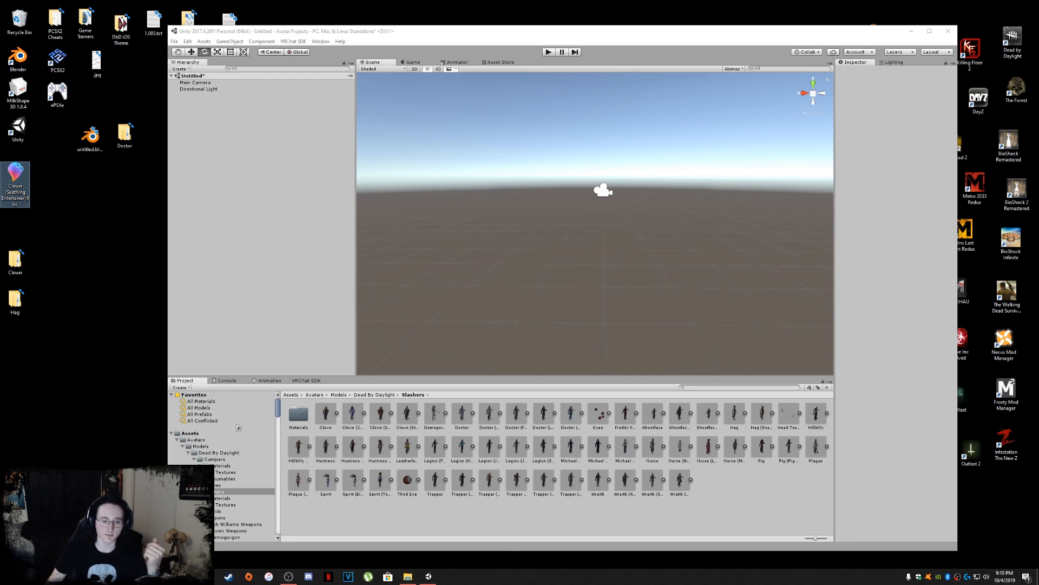
Step: Examine the project's root Assets folder, including its VRCSDK, Avatars and Maps folders
click(208, 434)
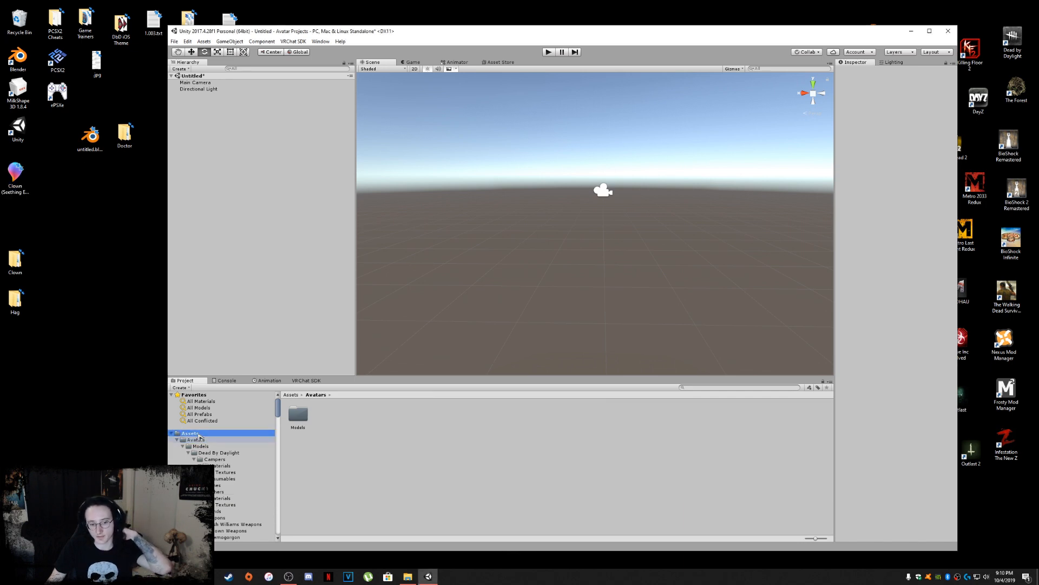
click(201, 440)
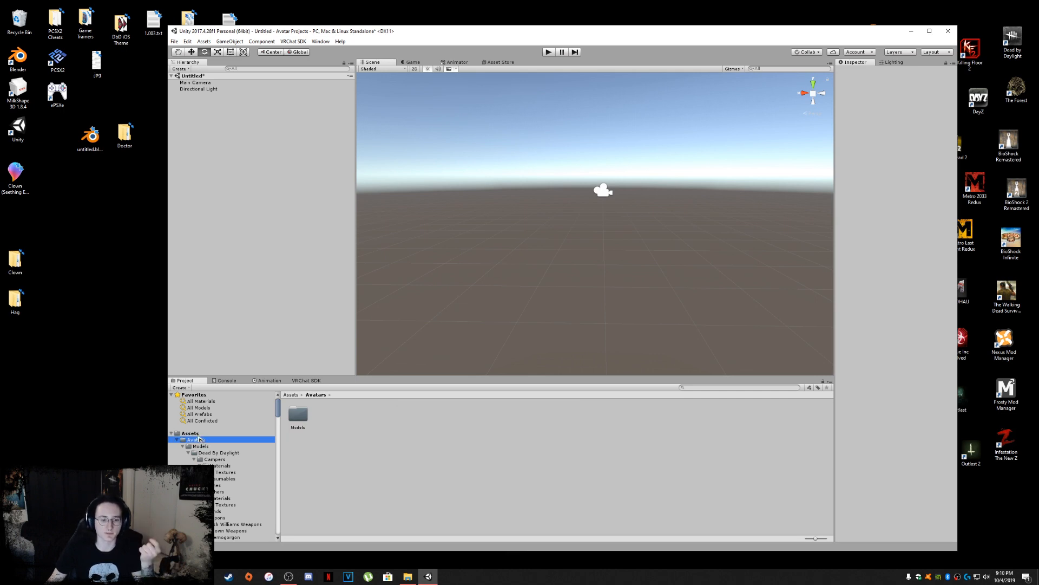
click(202, 434)
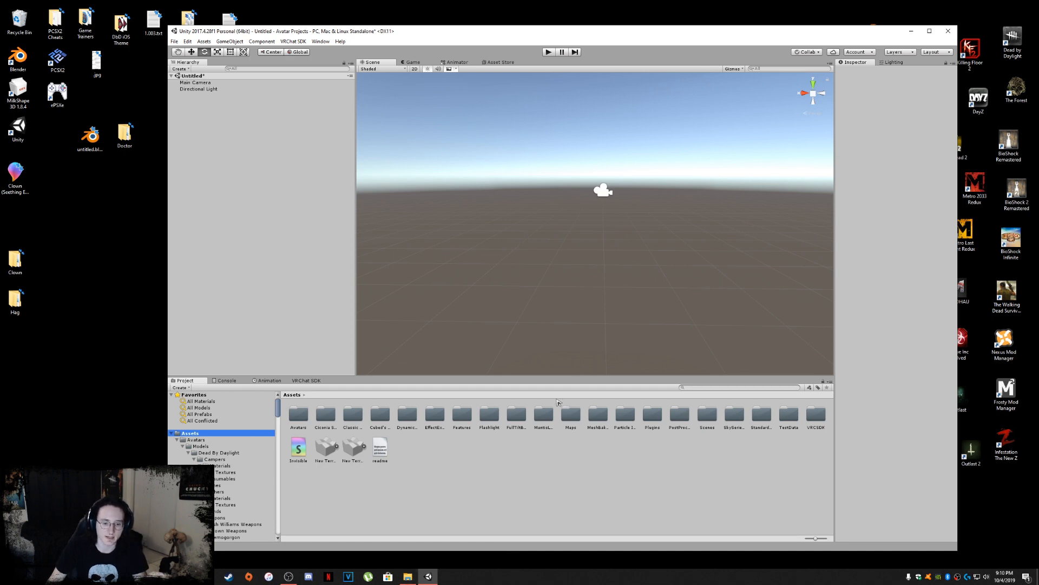
click(585, 488)
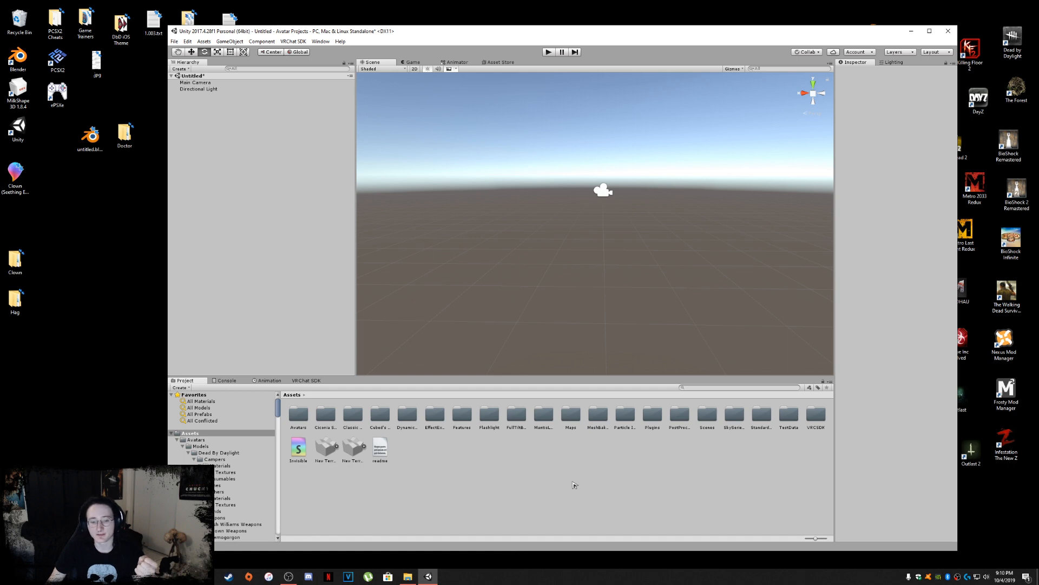
click(818, 413)
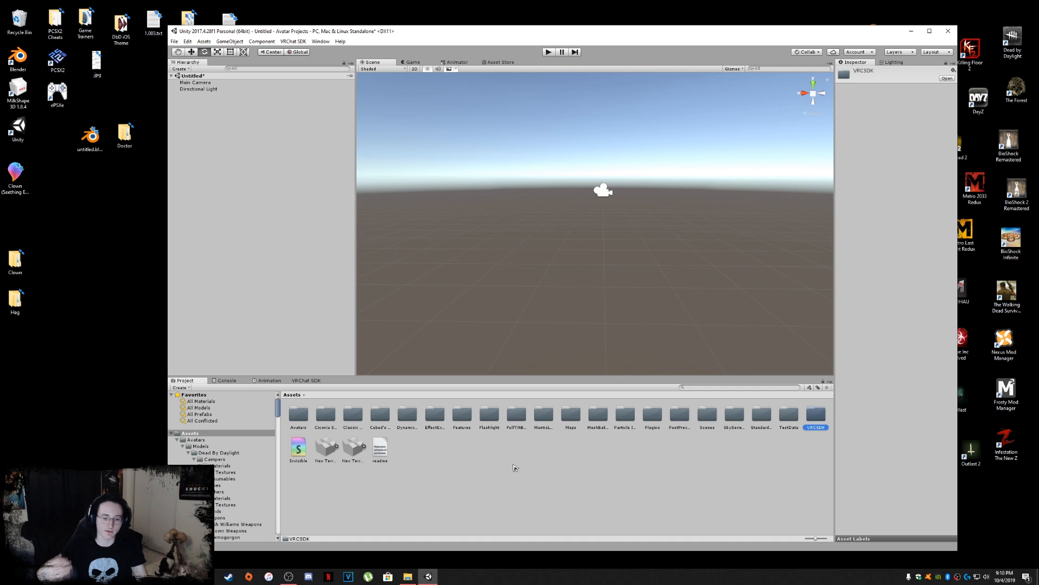
click(299, 416)
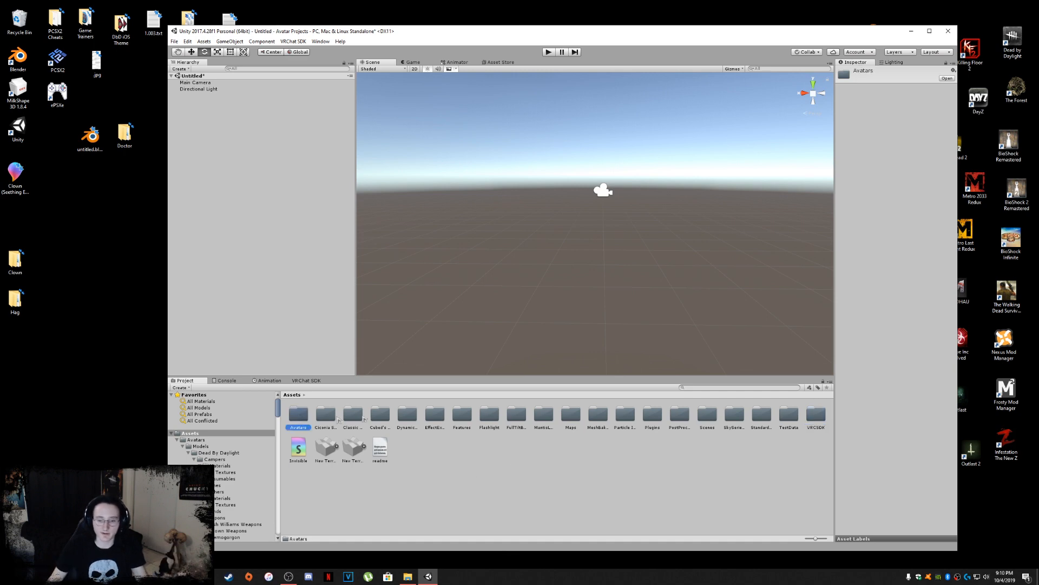
click(568, 418)
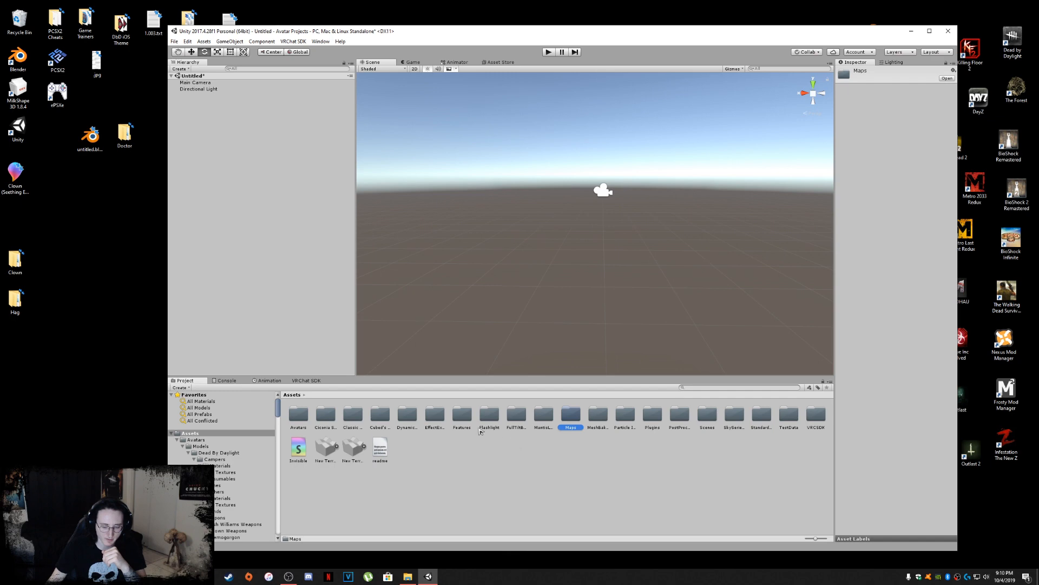
Step: Look through Avatars > Models, including the DEATHGARDEN Hunters folder with its T-800 model and the Misc folder
double_click(301, 417)
click(306, 417)
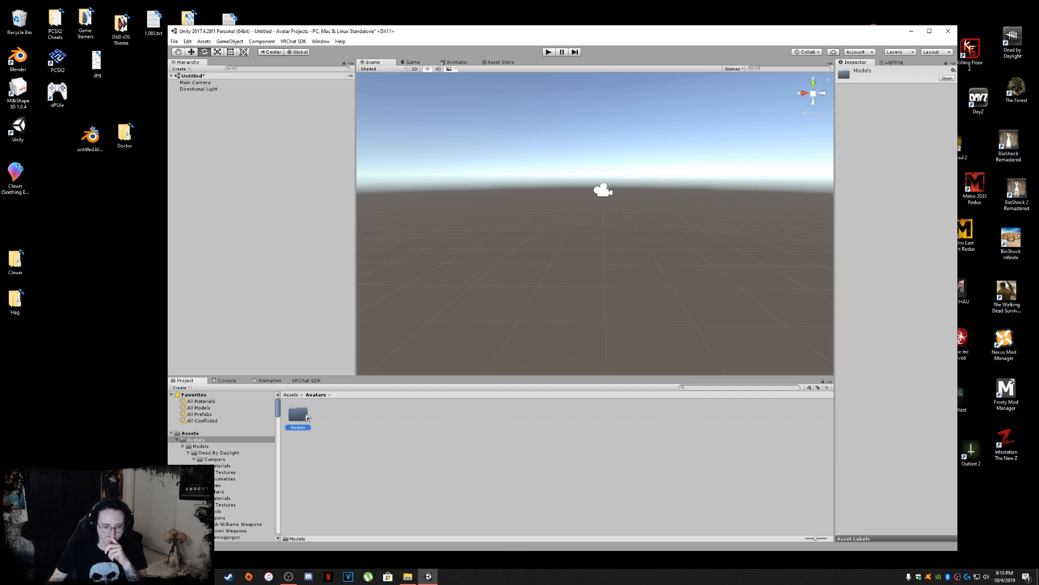
double_click(299, 416)
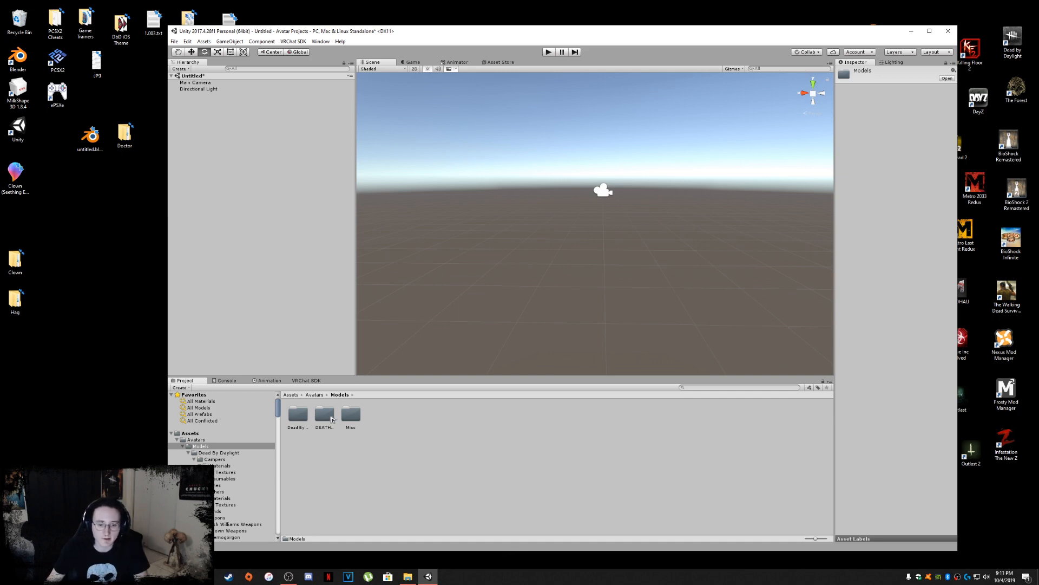
click(330, 413)
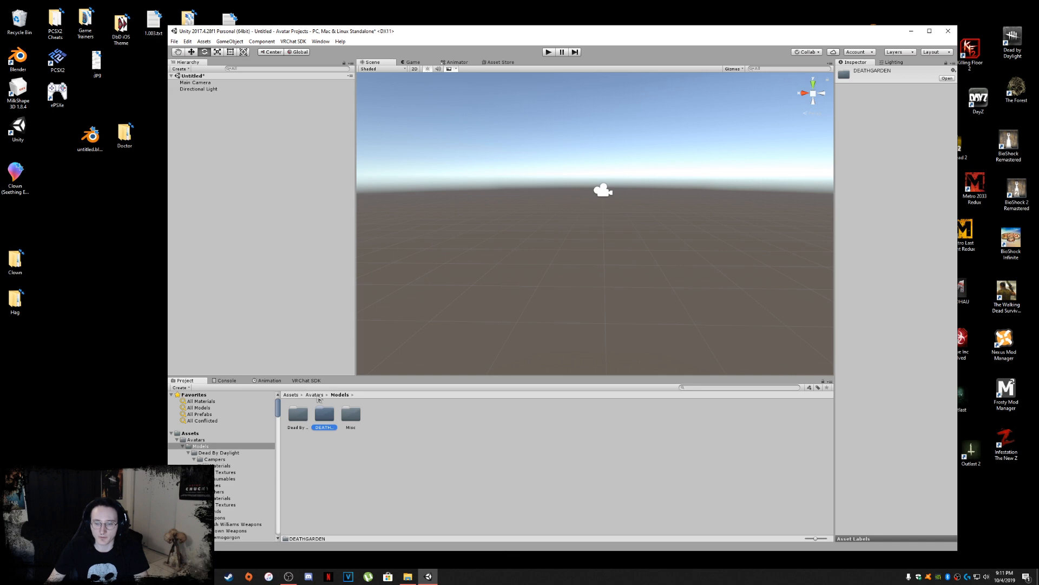
double_click(327, 414)
double_click(299, 414)
click(324, 414)
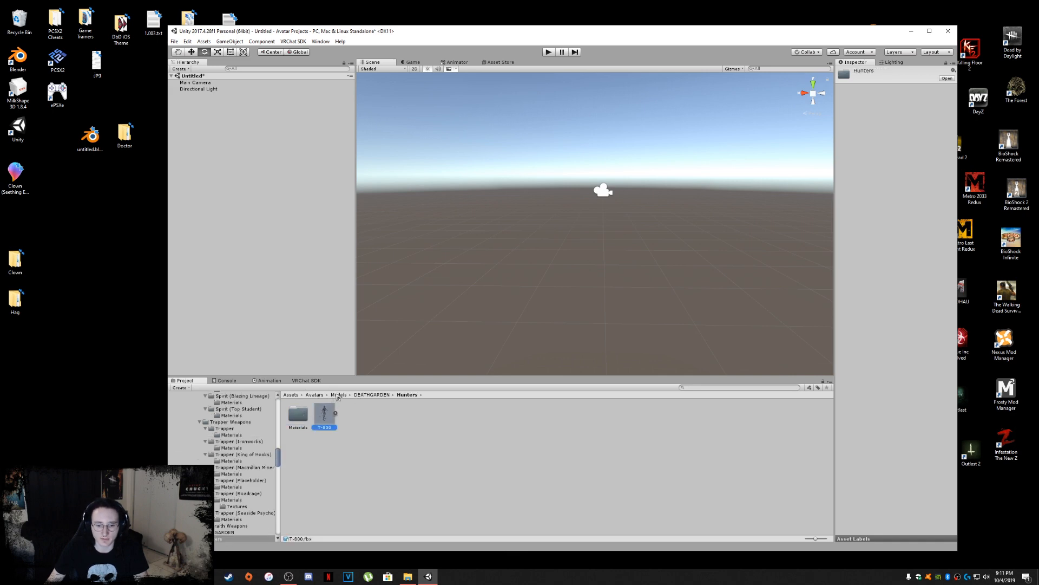
click(338, 395)
click(368, 422)
double_click(351, 414)
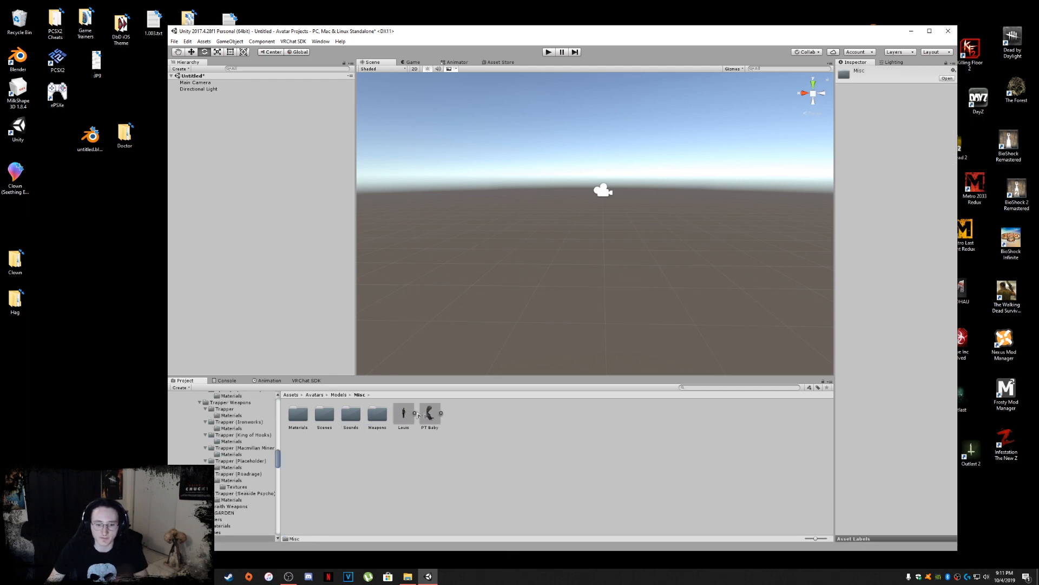
Step: Examine the Dead By Daylight model folder, covering its scene files, its subfolders and the Toolbox folder inside Consumables
click(316, 394)
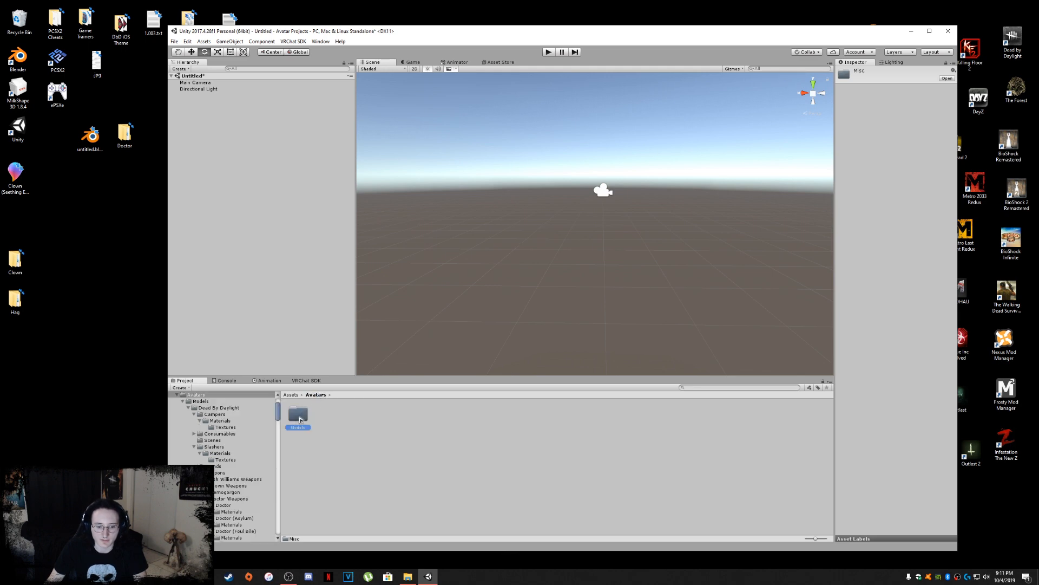
double_click(298, 414)
double_click(298, 414)
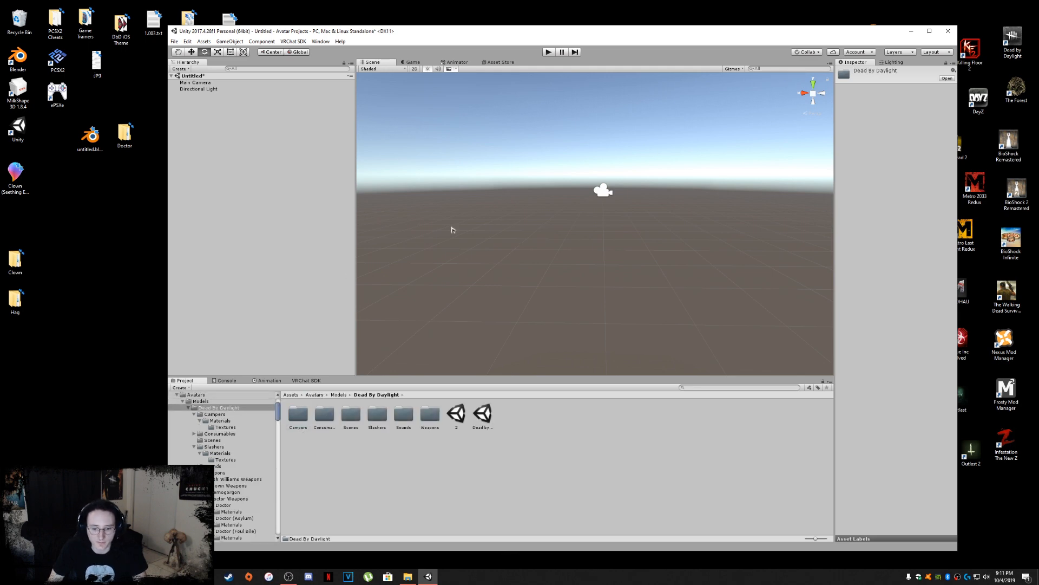
click(456, 418)
click(481, 417)
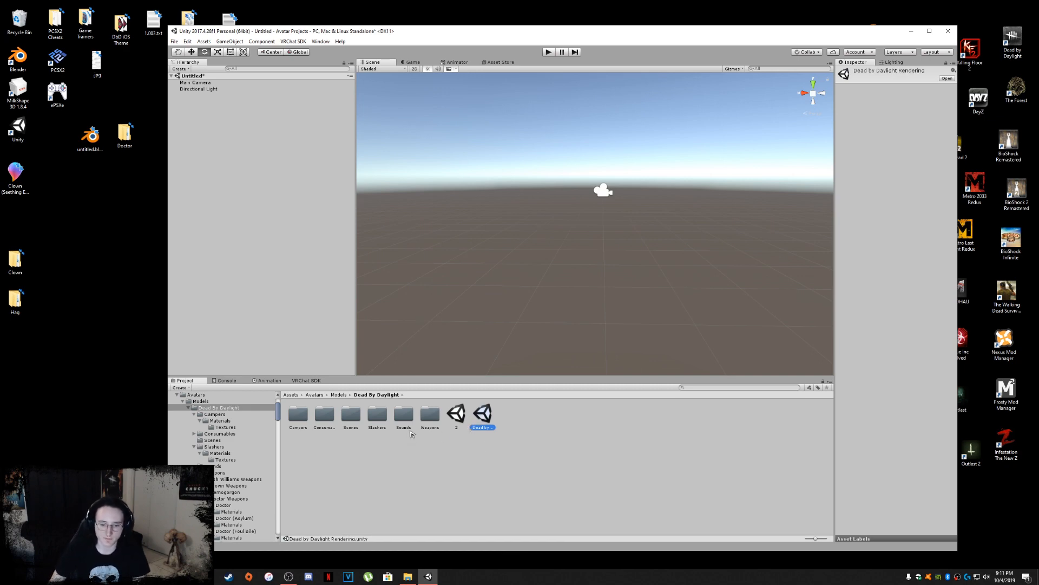
click(429, 418)
click(403, 415)
click(379, 416)
click(352, 415)
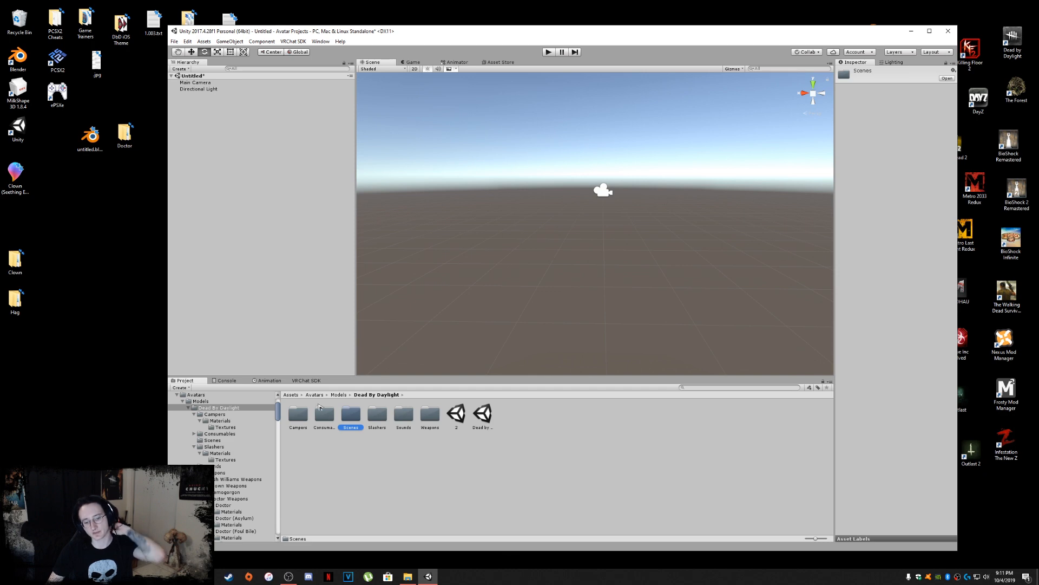
click(326, 418)
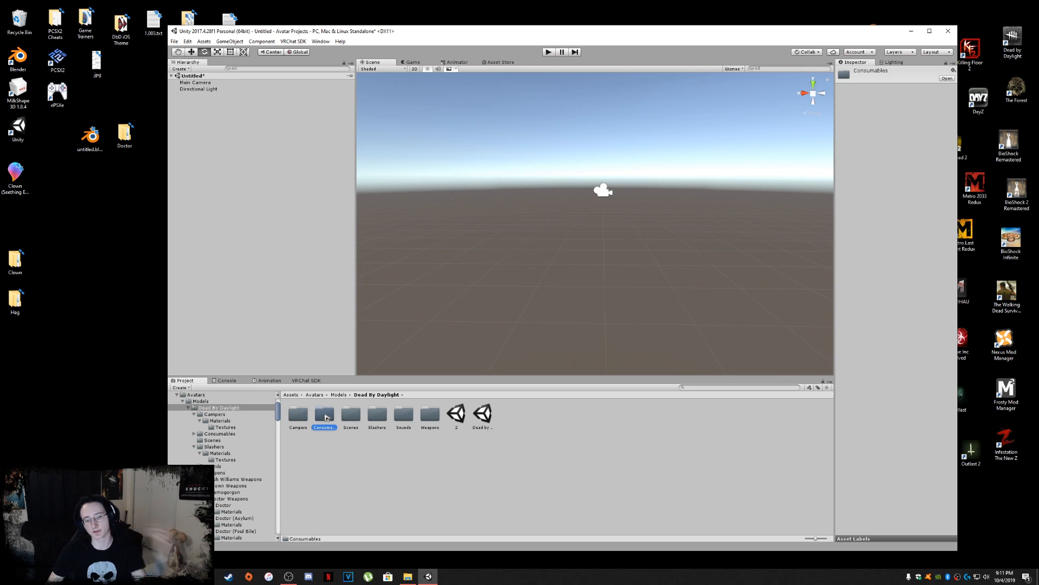
double_click(326, 418)
double_click(398, 425)
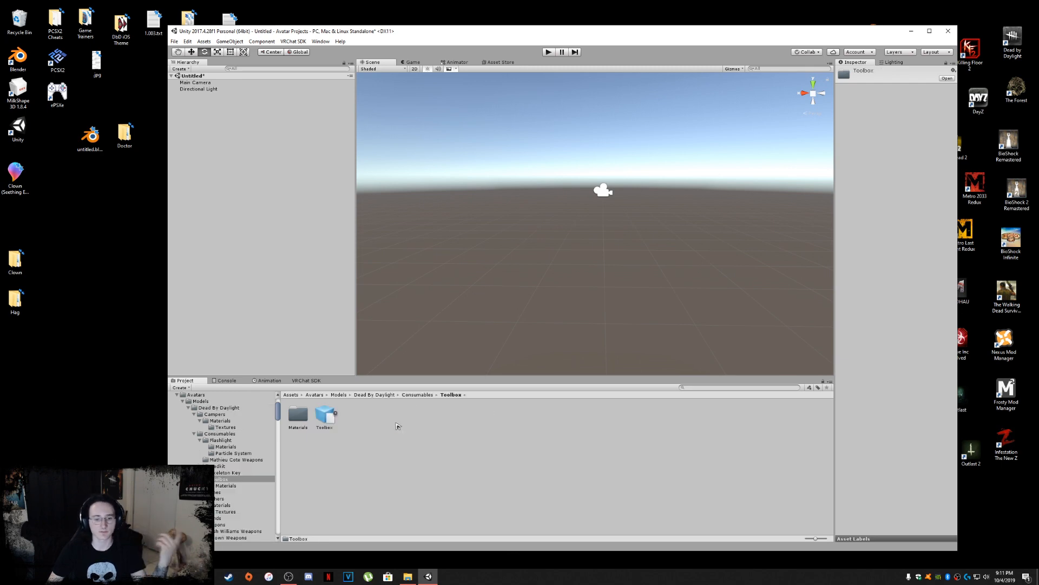
Step: Open the Dead By Daylight Slashers folder and examine its Materials folder and the Textures folder nested inside it
click(380, 395)
click(298, 415)
click(374, 415)
double_click(374, 415)
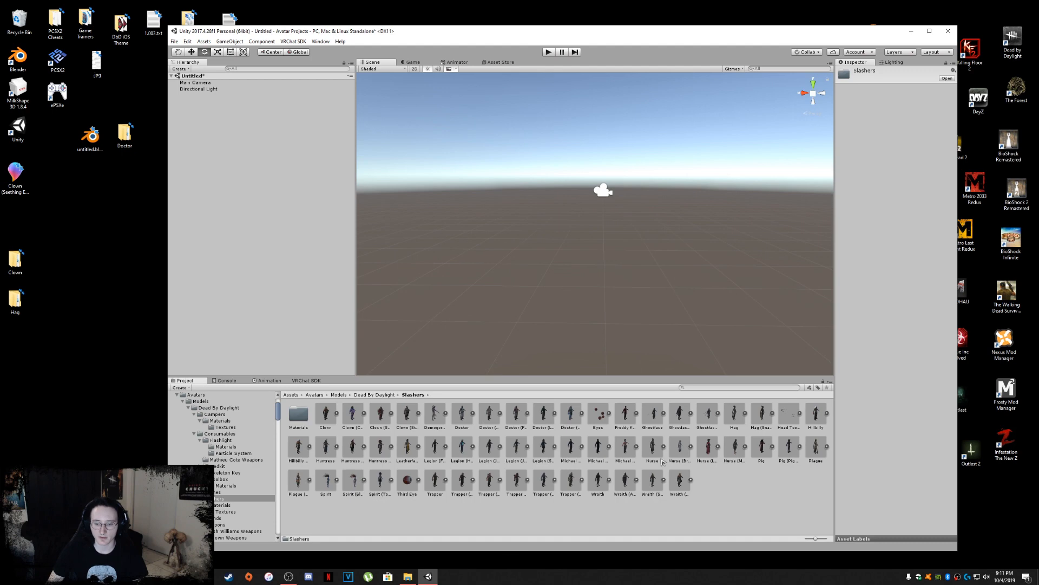
double_click(301, 427)
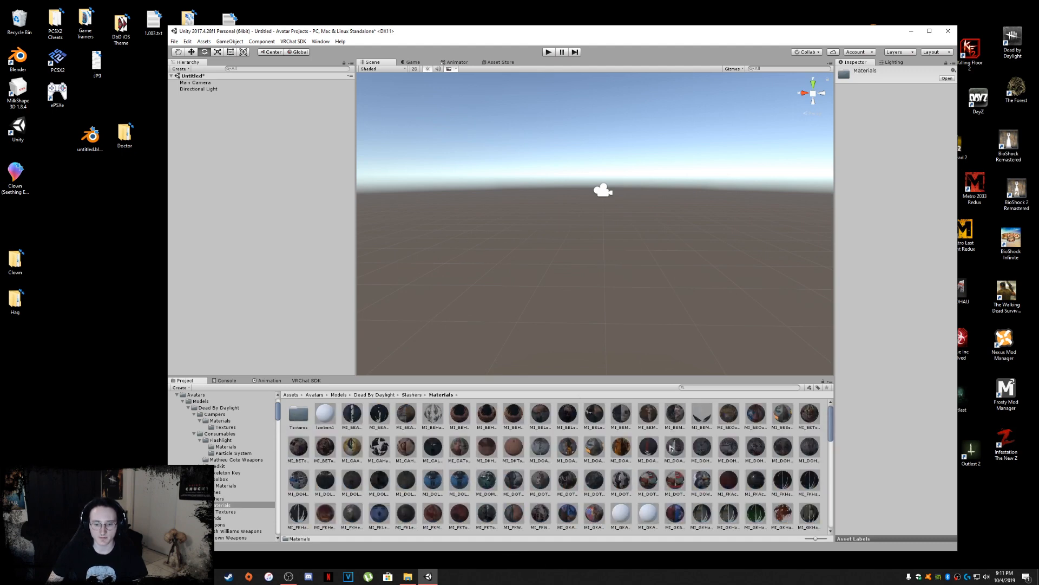
click(297, 415)
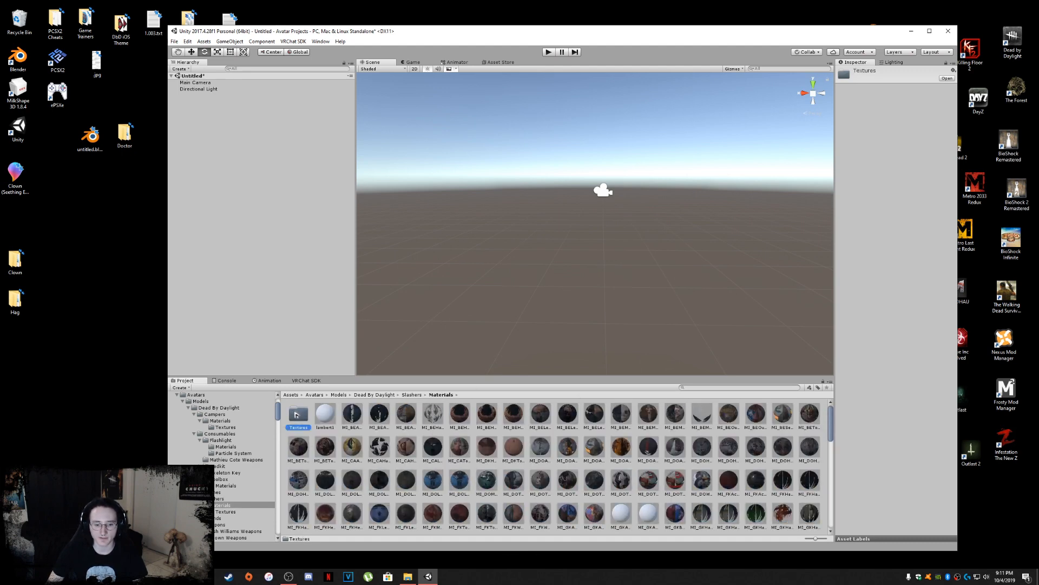
double_click(297, 415)
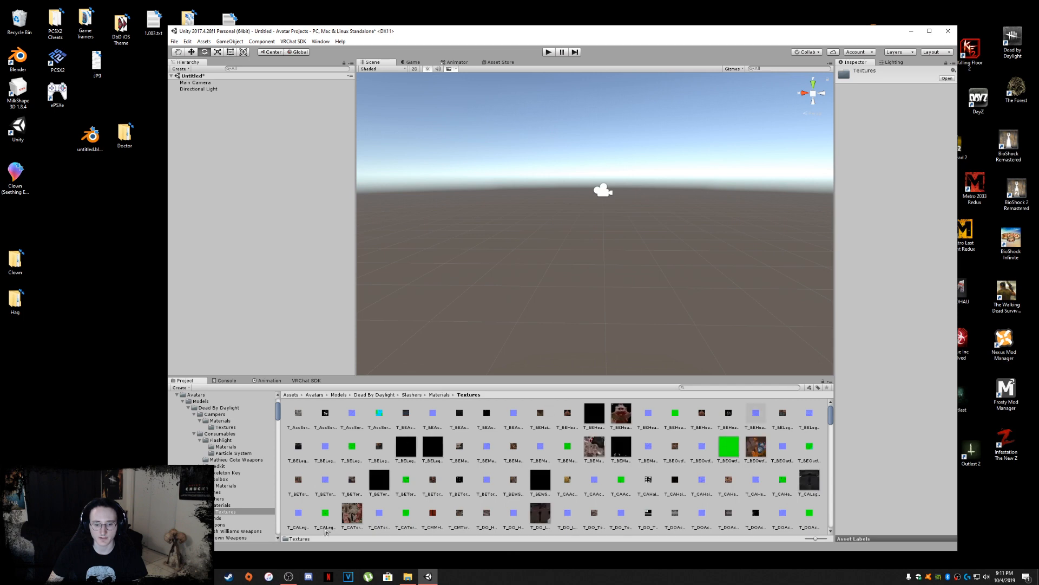
Step: Import the Clown (Seething Entertainer) FBX from the desktop into the Slashers folder
click(440, 394)
click(410, 395)
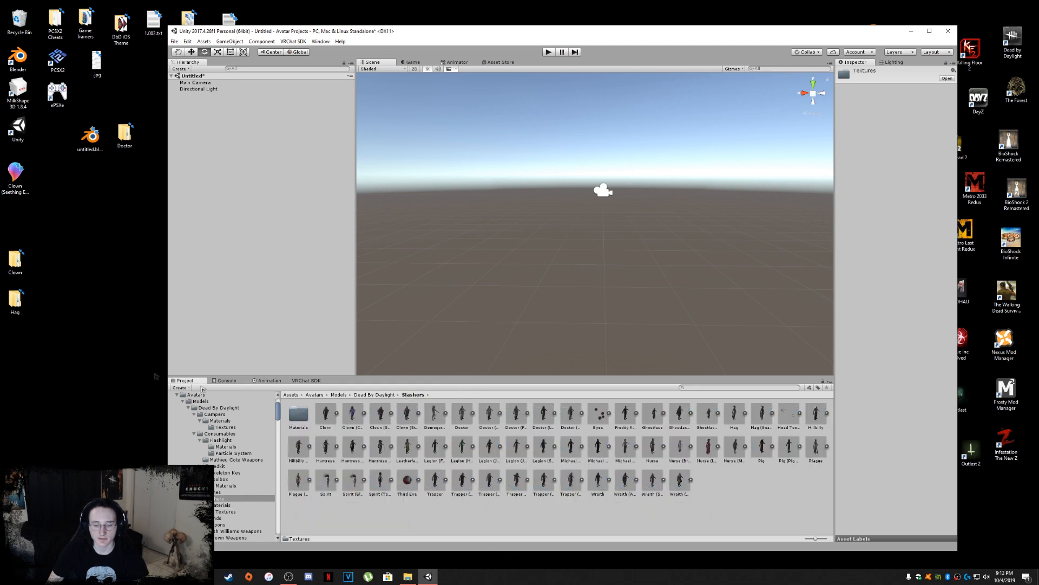
click(17, 173)
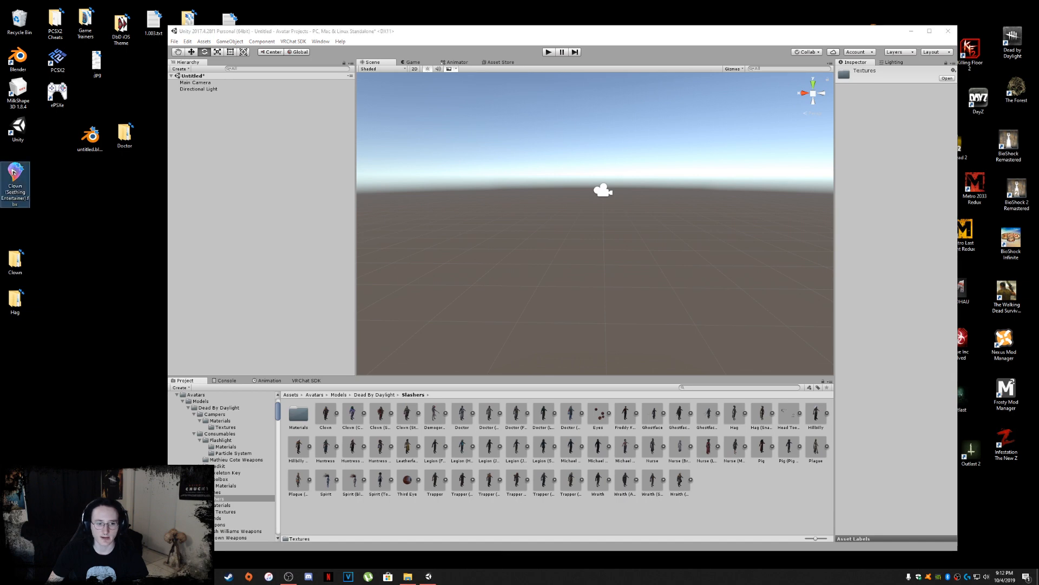
drag(22, 175, 746, 492)
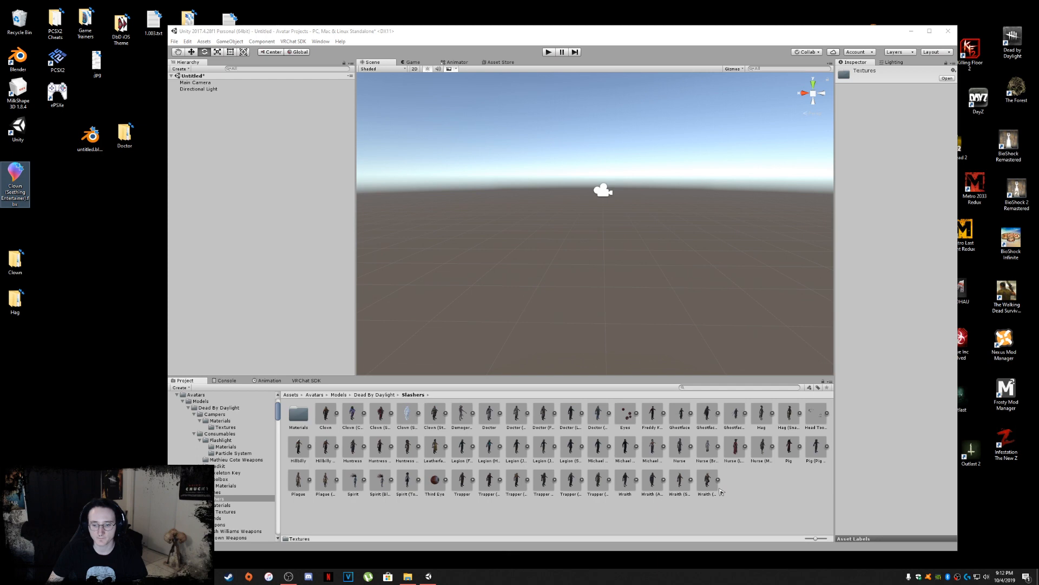
Step: Set the imported Clown (Seething Entertainer) model's material location to Use External Materials (Legacy) and apply it
click(409, 416)
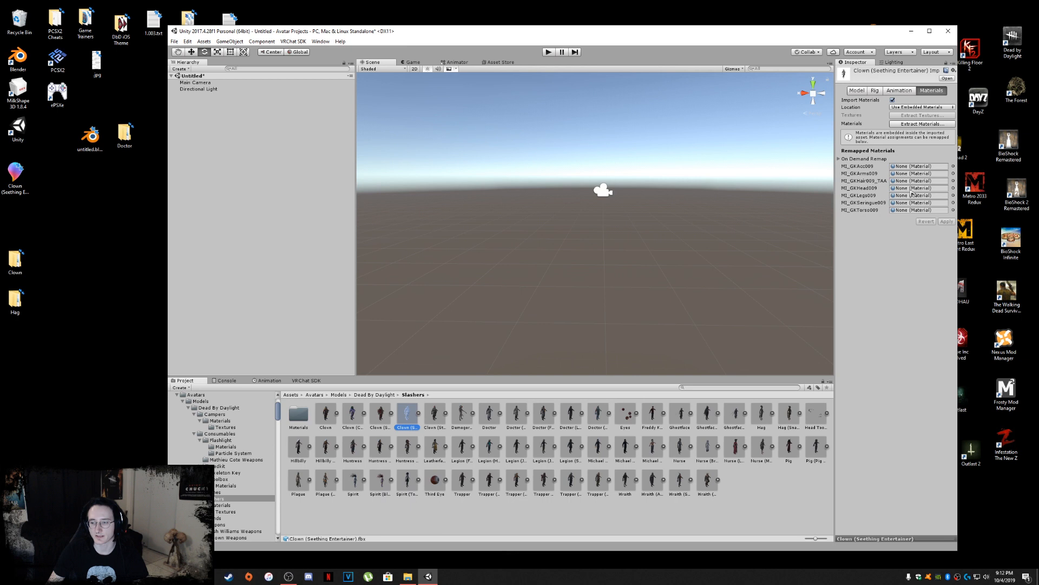
click(922, 169)
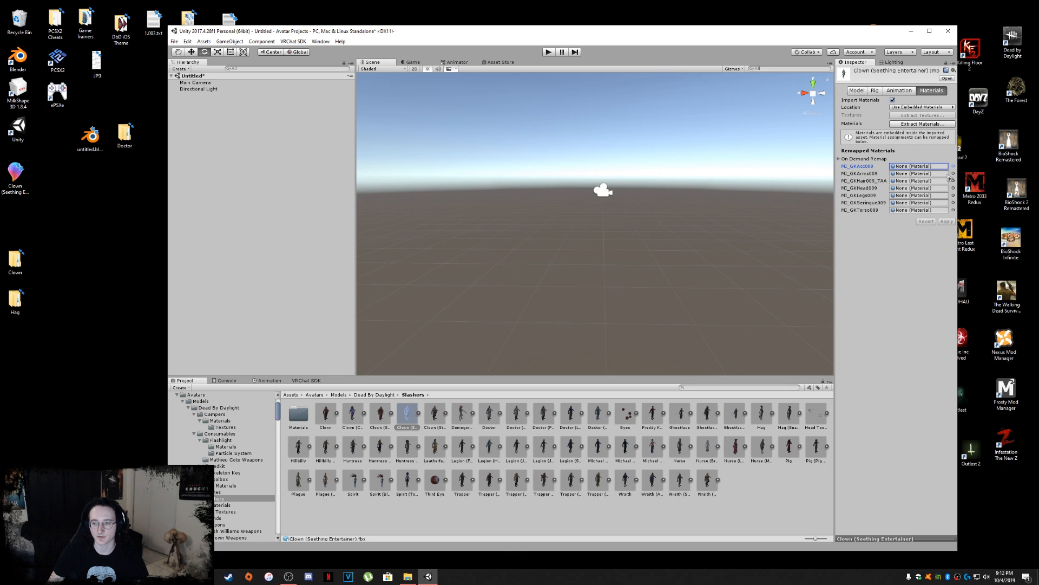
click(938, 108)
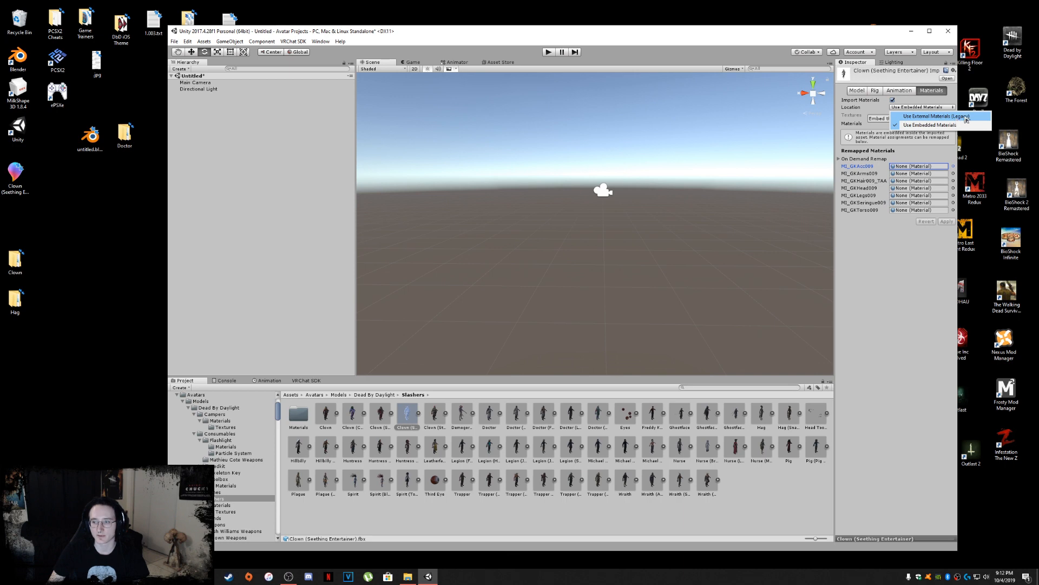
click(965, 117)
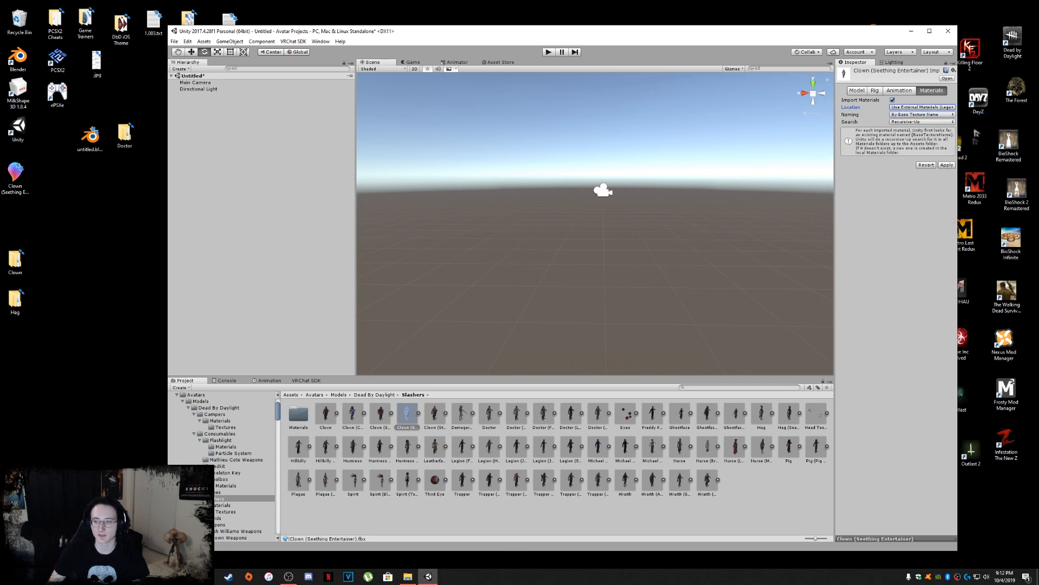
click(947, 165)
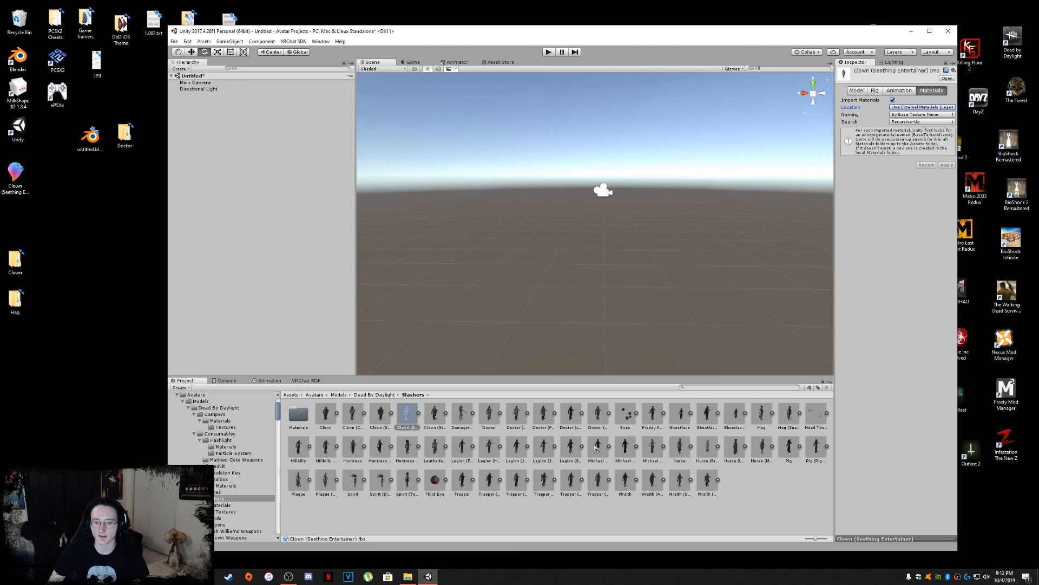
Step: Open the Slashers Materials folder and look through the material list for the clown's materials
click(301, 415)
double_click(301, 416)
scroll(395, 441, down, 5)
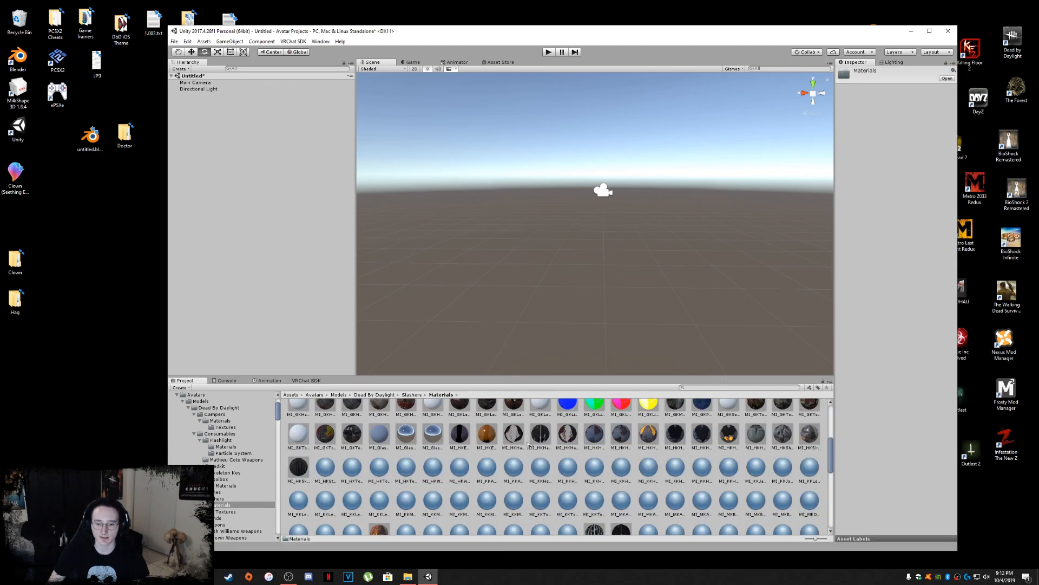
scroll(395, 442, up, 5)
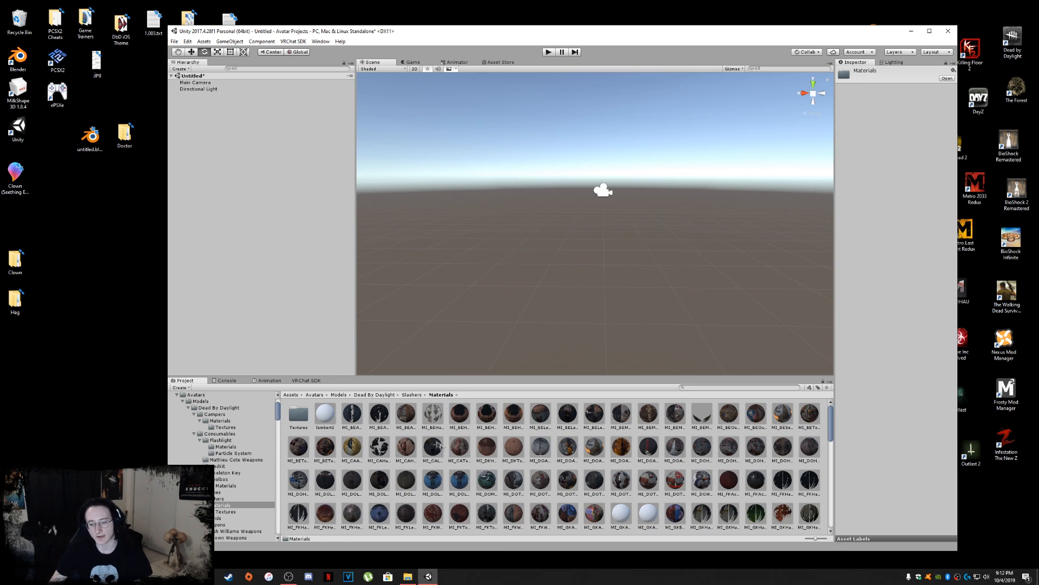
Step: Look through the Slashers Materials folder and inspect the settings of the MI_GKAcc009 material
scroll(441, 443, down, 2)
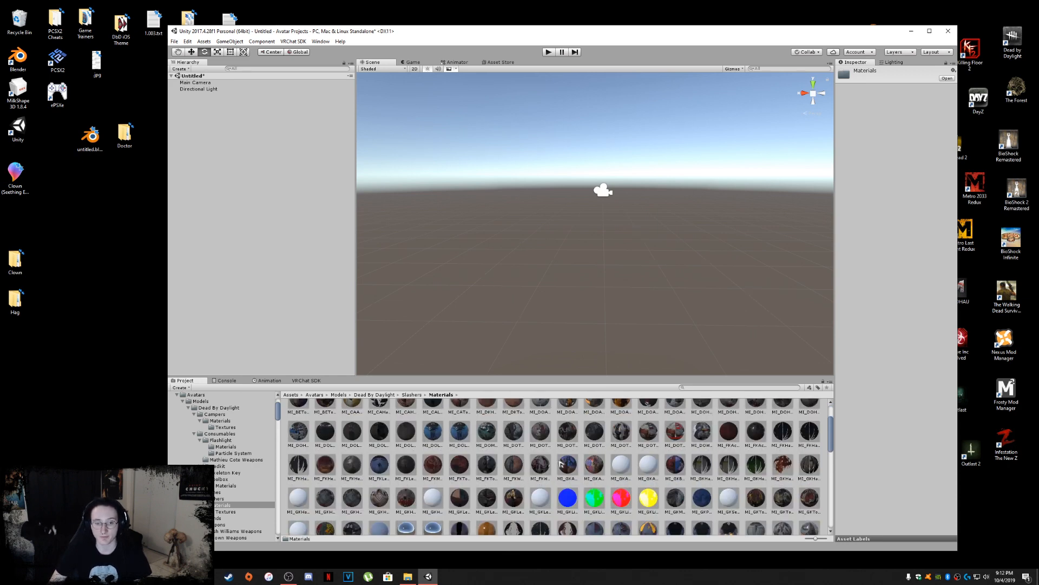
scroll(560, 463, up, 2)
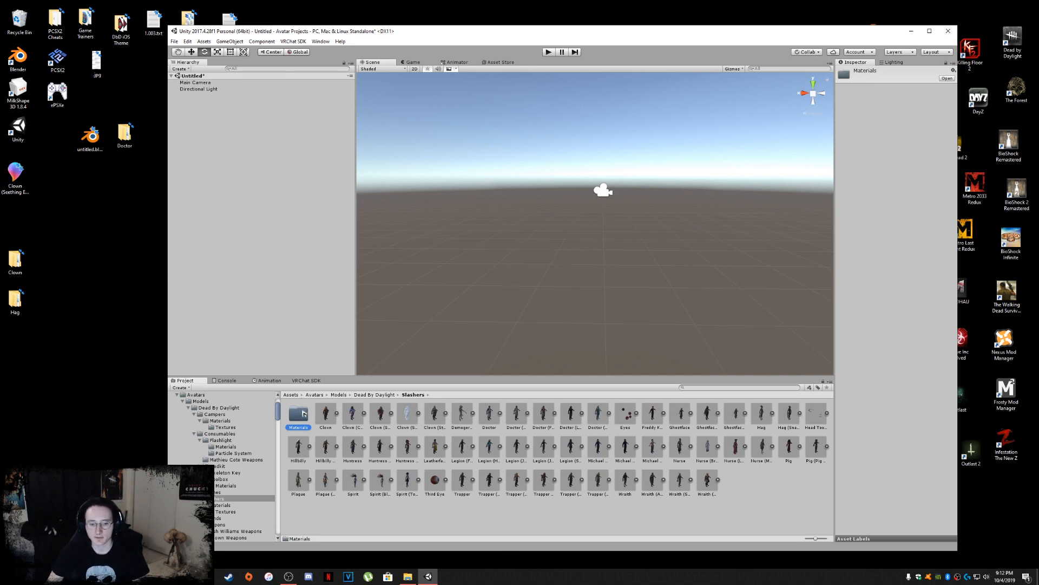
double_click(299, 413)
scroll(557, 441, down, 1)
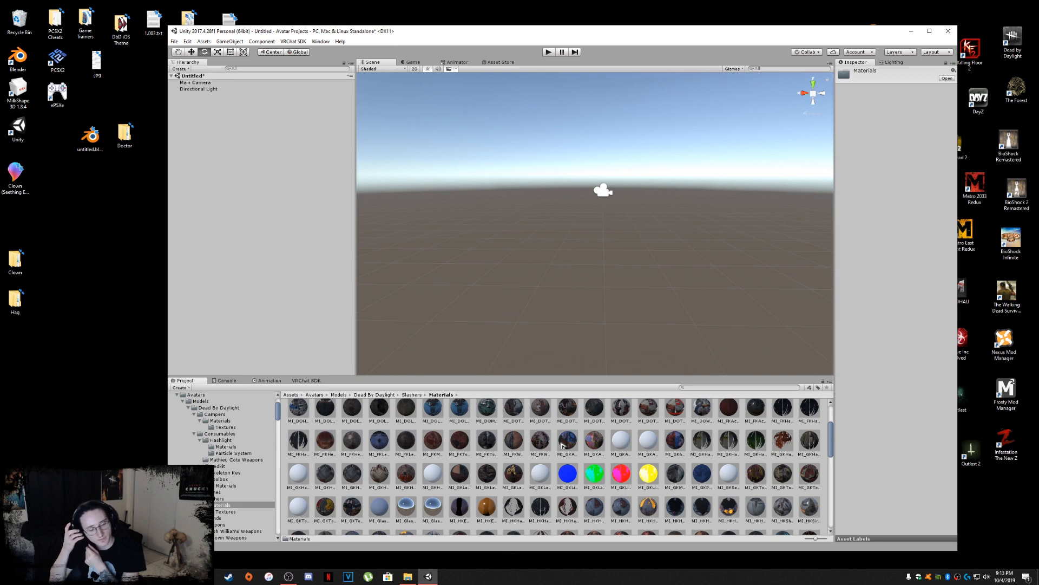
click(623, 451)
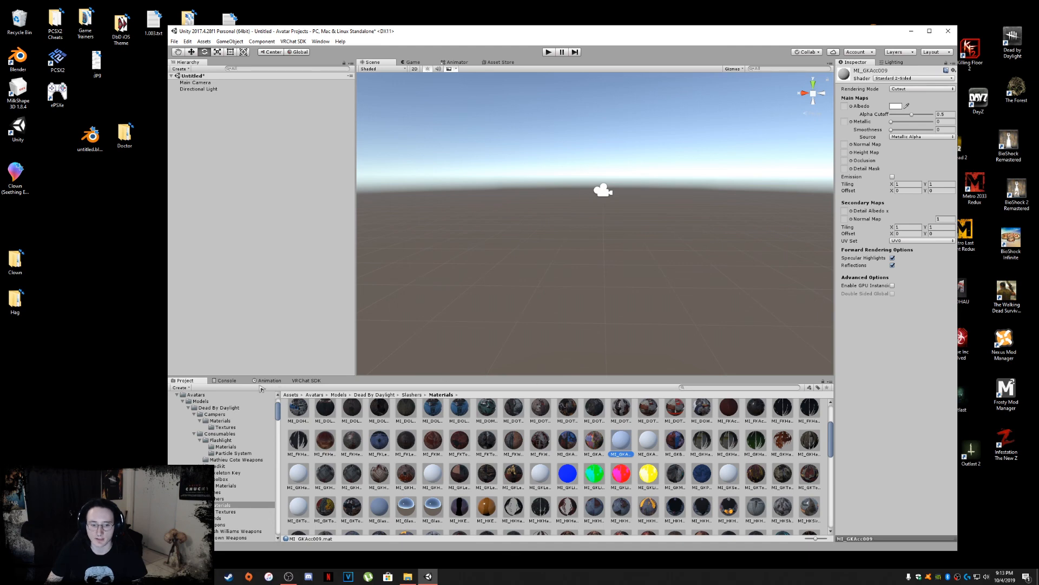
Step: Add the Clown (Seething Entertainer) model from the Slashers folder to the scene hierarchy
click(221, 498)
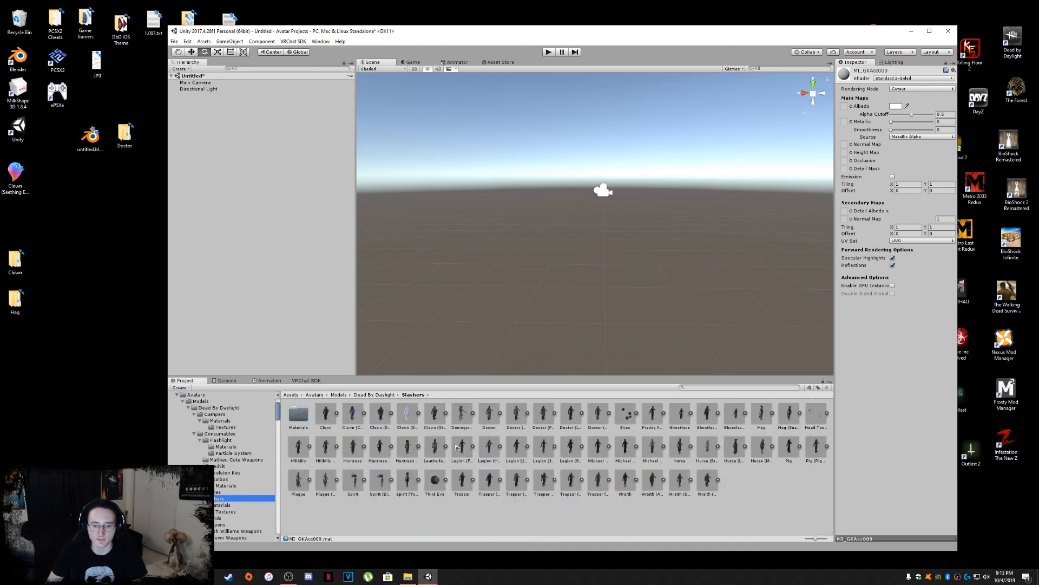
drag(401, 416, 215, 150)
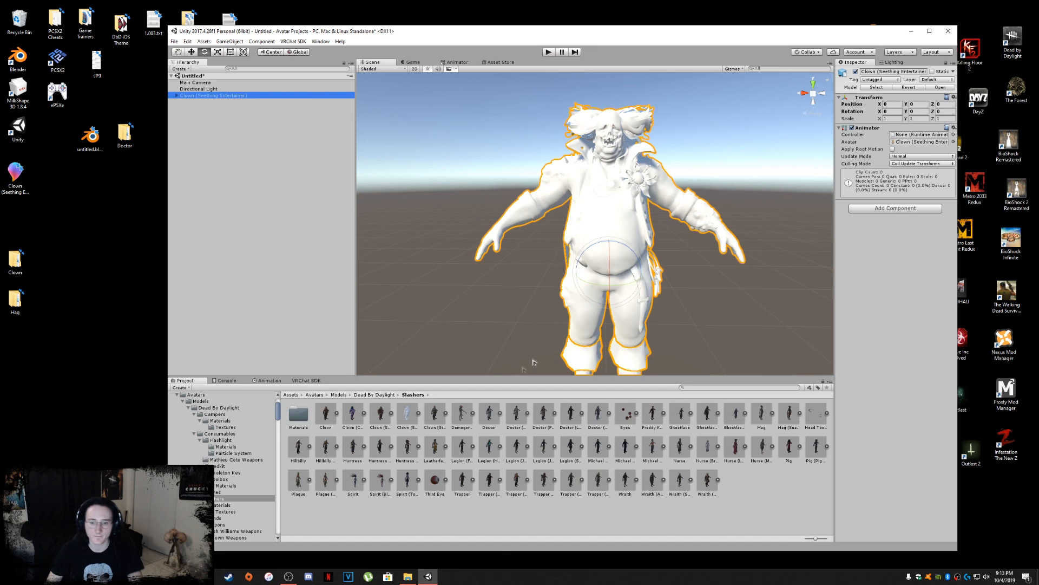
middle_drag(644, 141, 643, 204)
scroll(643, 190, down, 5)
Step: Rotate the directional light so that it shines on the front of the clown model
click(615, 119)
drag(614, 122, 631, 60)
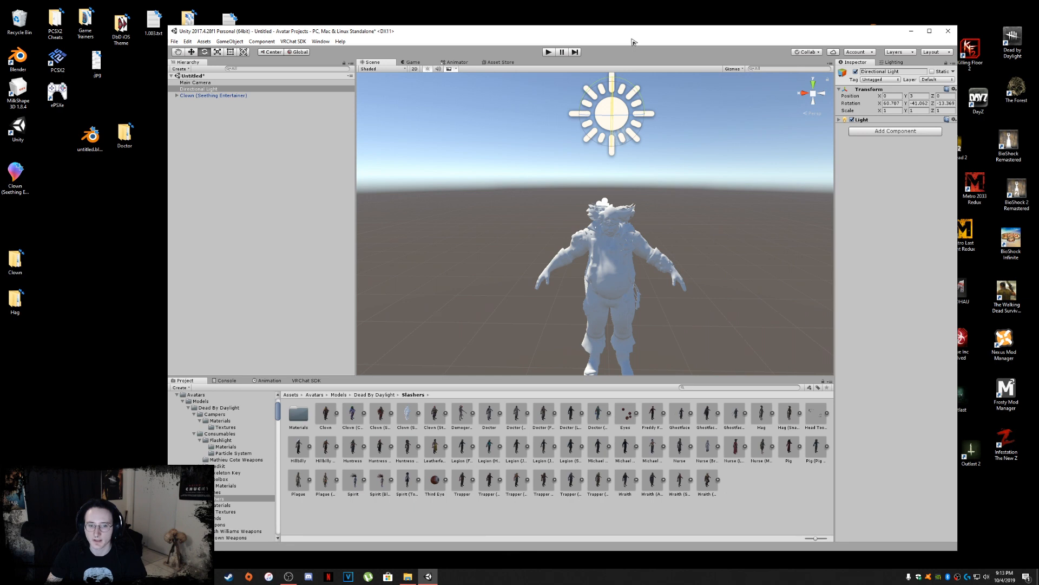
drag(634, 42, 628, 142)
scroll(670, 234, up, 5)
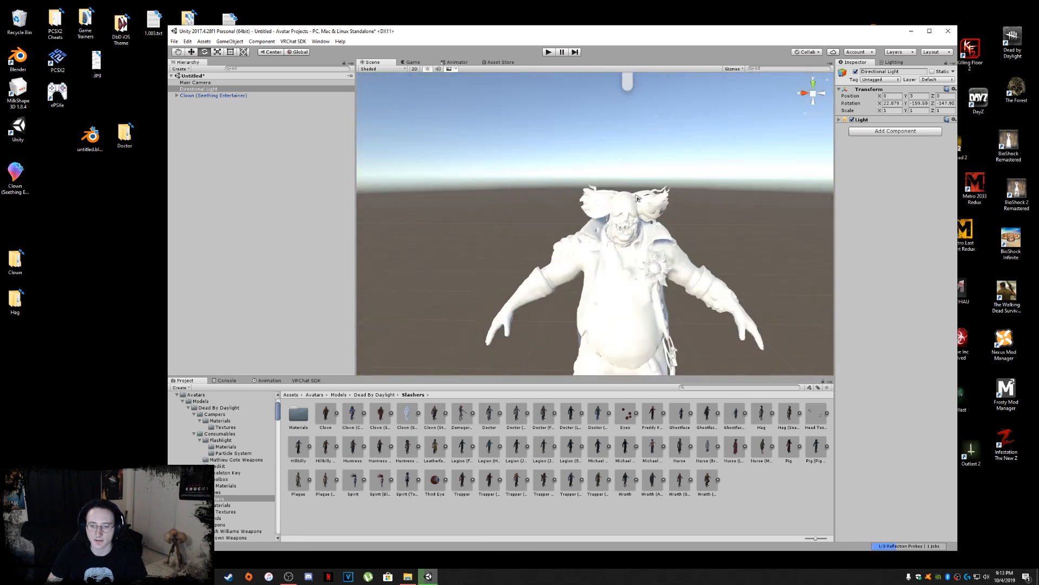
Step: Assign the T_GKAcc009_BC texture as the albedo map of the MI_GKAcc009 material in the Slashers Materials folder
double_click(299, 414)
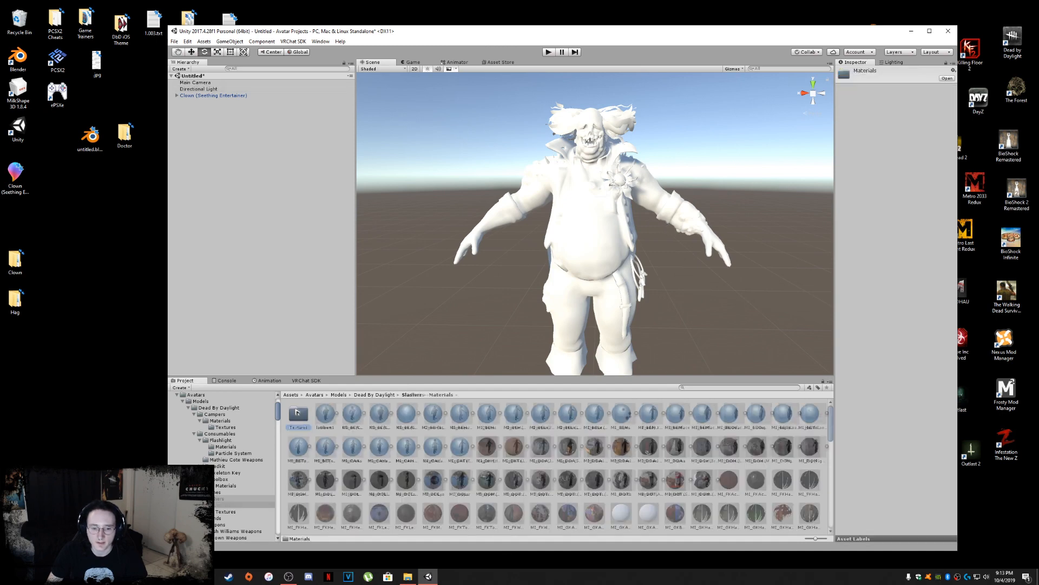
click(621, 513)
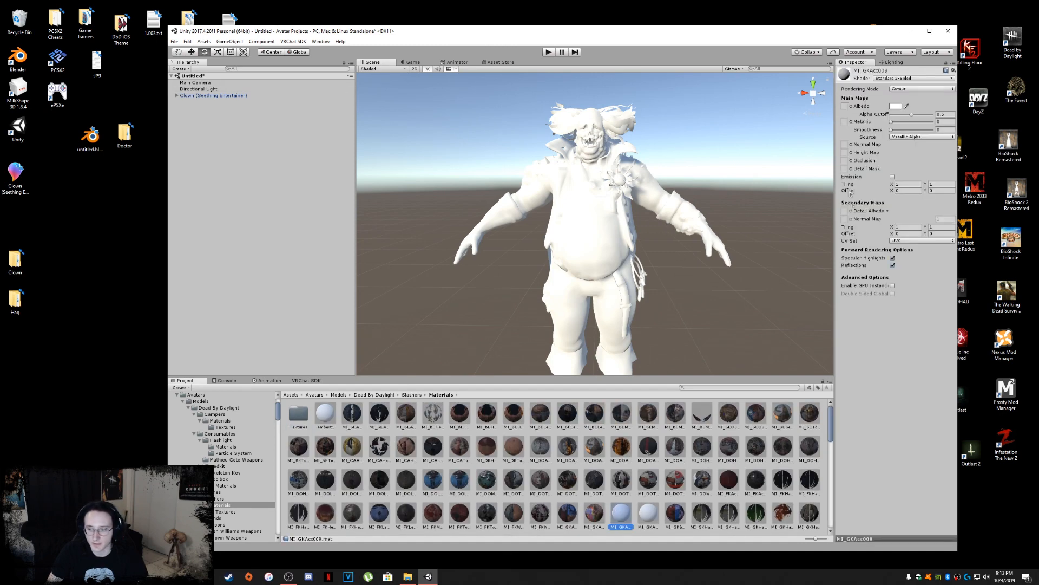
click(852, 107)
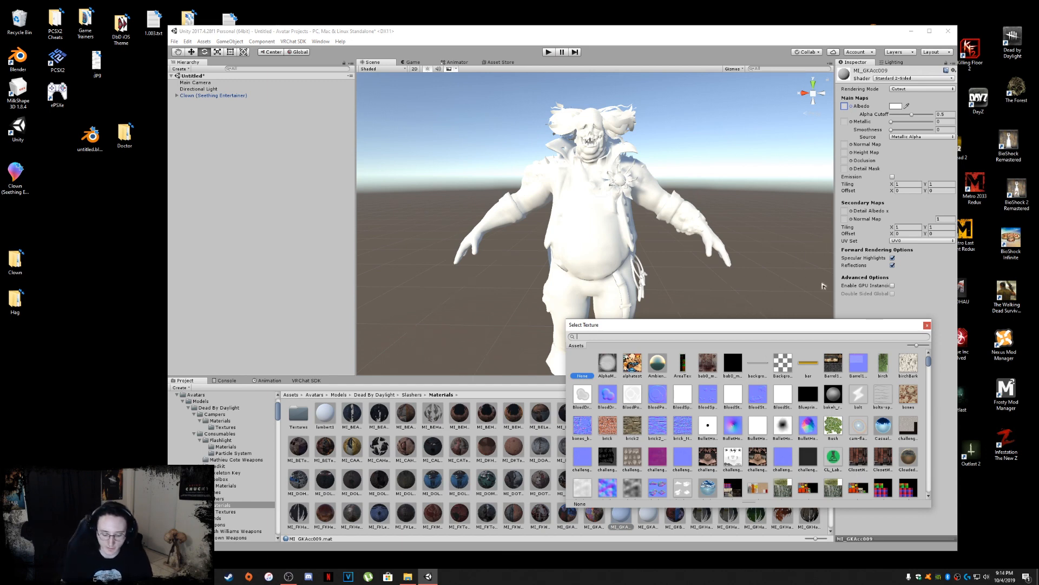
text(gkacc)
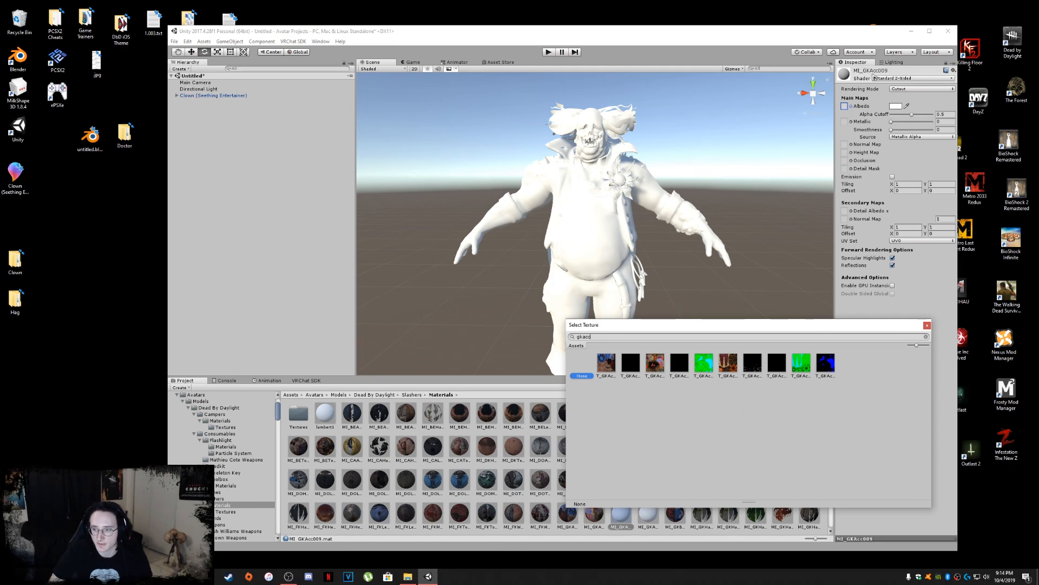
click(729, 363)
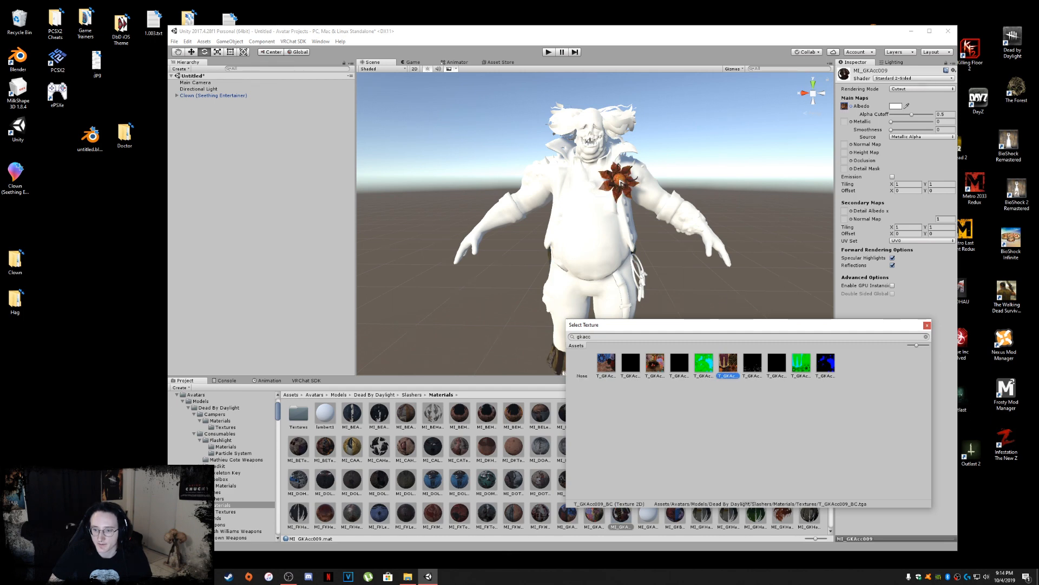
click(927, 325)
Step: Set the MI_GKAcc009 material's shader to Standard and its rendering mode to Opaque
click(890, 79)
click(899, 87)
click(920, 89)
click(914, 98)
scroll(676, 280, up, 3)
mouse_move(675, 281)
middle_down()
mouse_move(675, 254)
mouse_move(677, 274)
middle_up()
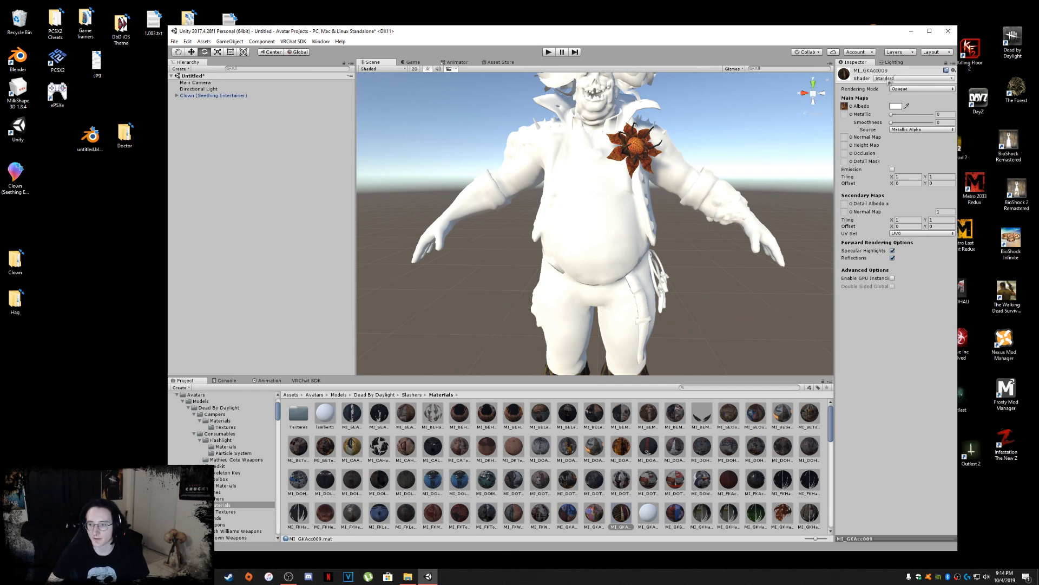
Step: Inspect the clown's coat and legs, then change the MI_GKAcc009 material's shader to Standard 2-Sided
middle_drag(718, 260, 691, 207)
alt+drag(692, 207, 643, 197)
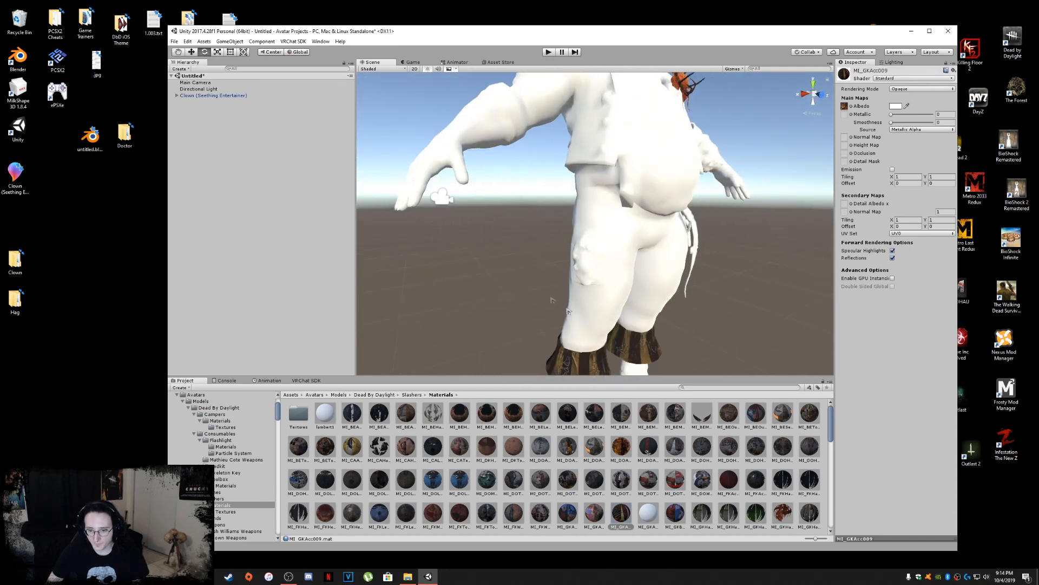
alt+drag(546, 253, 681, 227)
alt+drag(619, 294, 469, 278)
middle_drag(468, 276, 529, 275)
alt+drag(476, 273, 618, 274)
middle_drag(617, 274, 574, 189)
alt+drag(574, 190, 656, 240)
middle_drag(655, 239, 615, 237)
alt+drag(616, 238, 511, 237)
scroll(511, 235, down, 4)
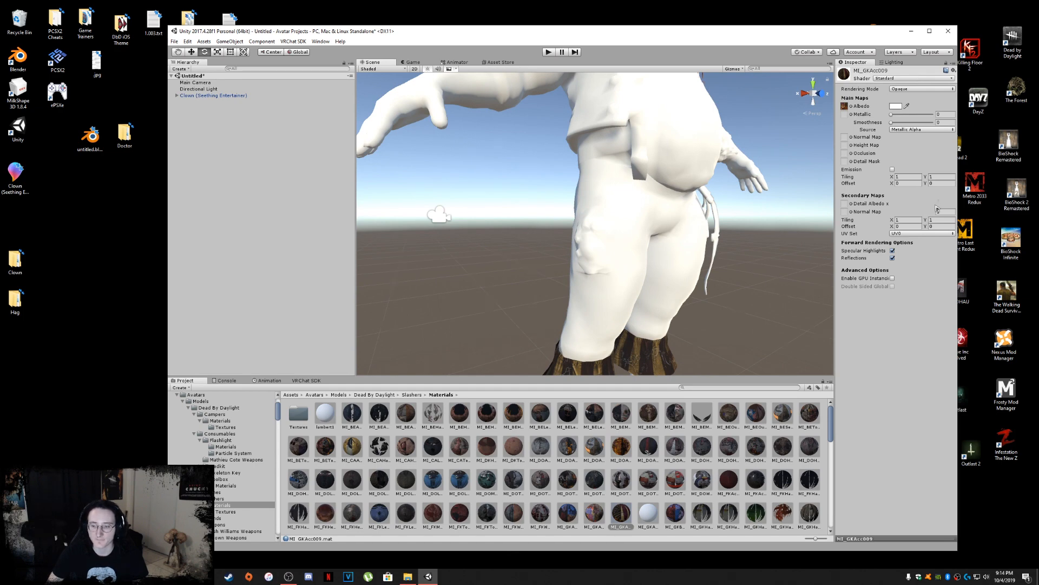
click(901, 81)
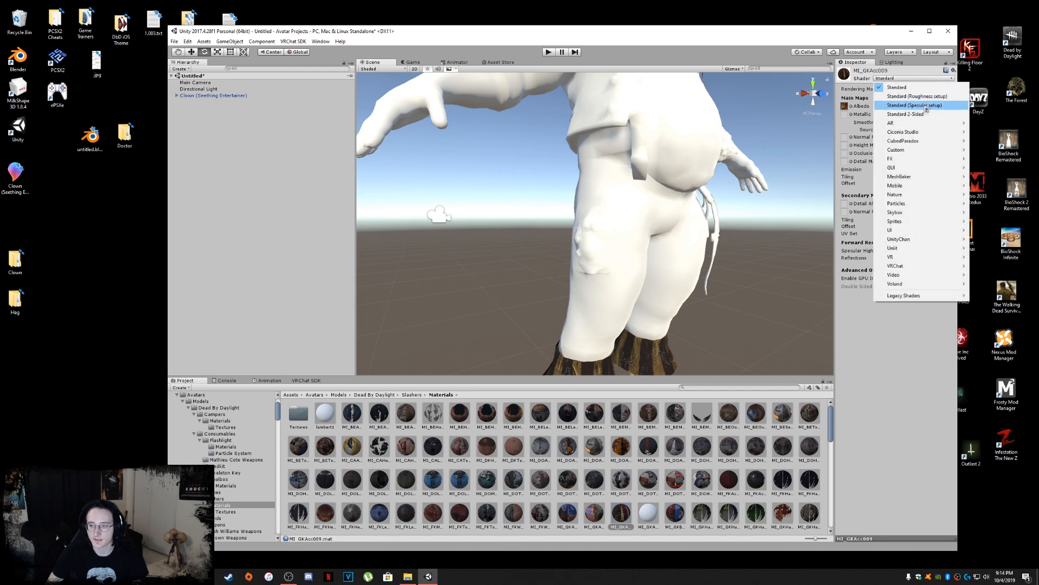
click(928, 114)
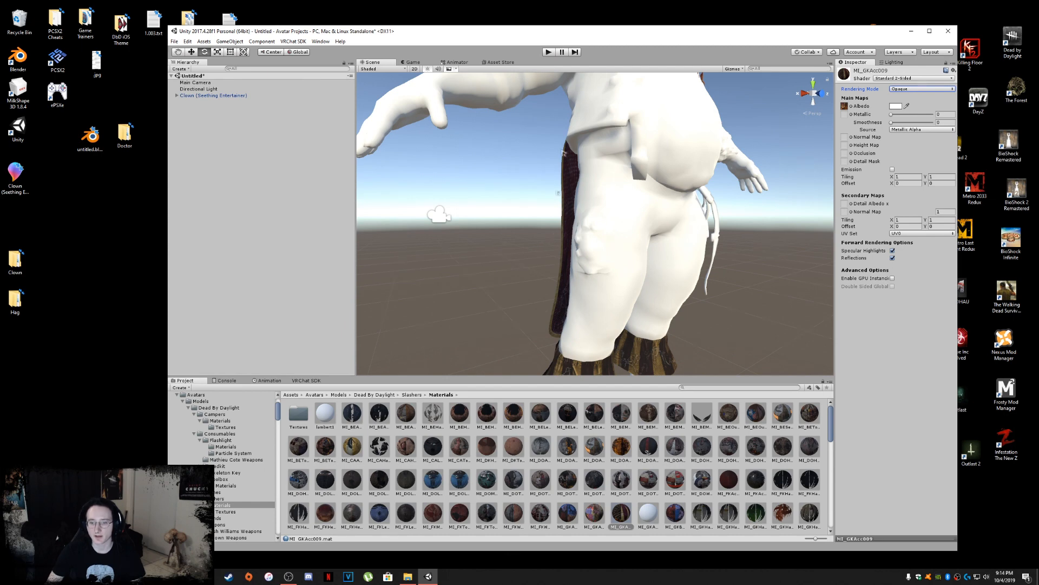
Step: Examine the clown's coat tail and trouser frills from several angles with the two-sided shader
alt+drag(568, 270, 656, 255)
middle_drag(656, 255, 695, 262)
alt+drag(695, 262, 567, 258)
middle_drag(567, 258, 590, 254)
alt+drag(590, 254, 611, 244)
middle_drag(612, 243, 618, 223)
alt+drag(409, 211, 595, 213)
middle_drag(561, 218, 572, 222)
scroll(572, 223, down, 5)
alt+drag(573, 223, 594, 244)
middle_drag(594, 244, 603, 250)
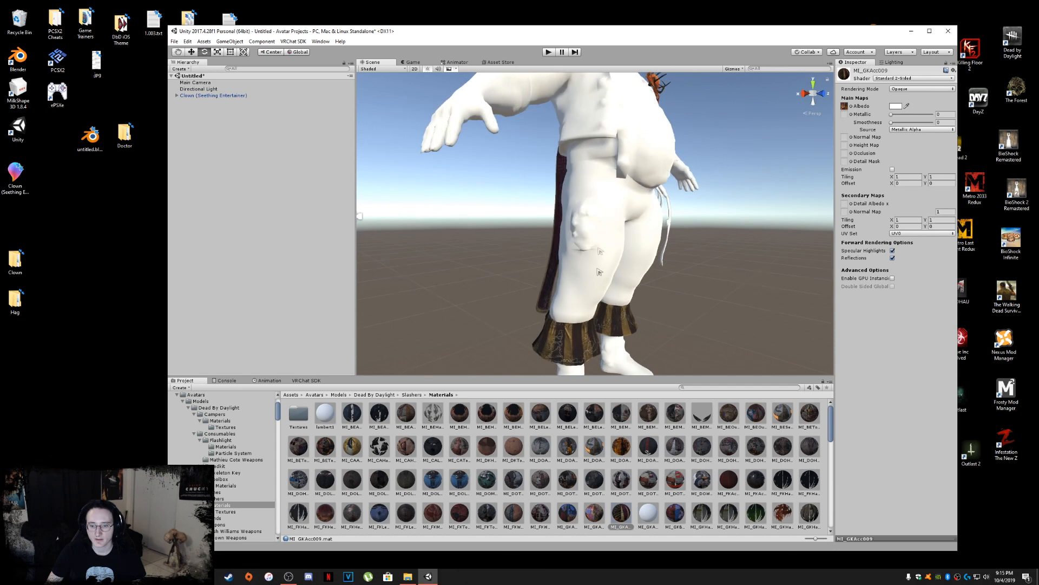
Step: Assign the T_GKAcc009_ORM texture as the metallic map of the MI_GKAcc009 material
click(852, 114)
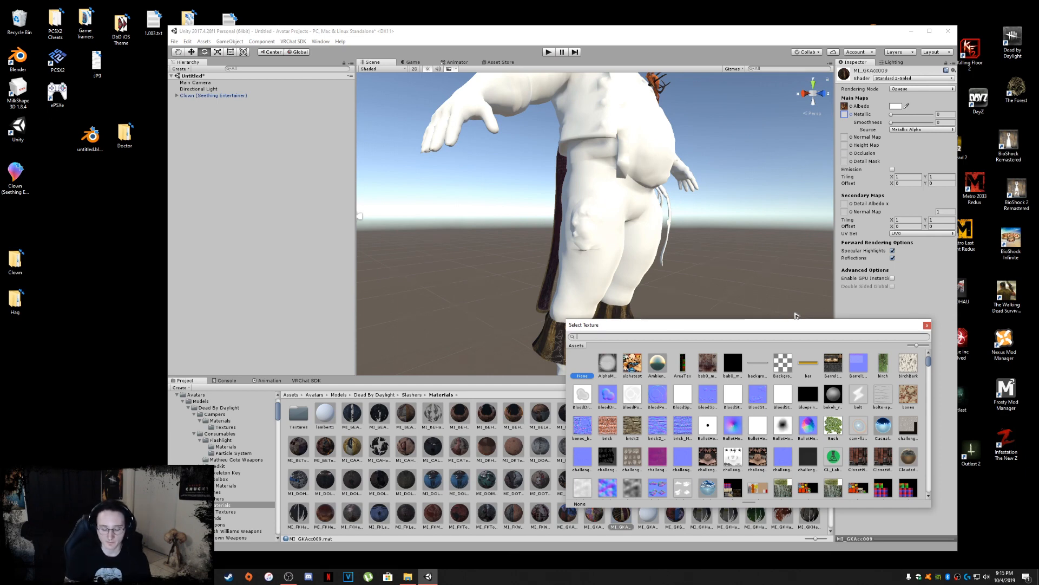
text(gkacc)
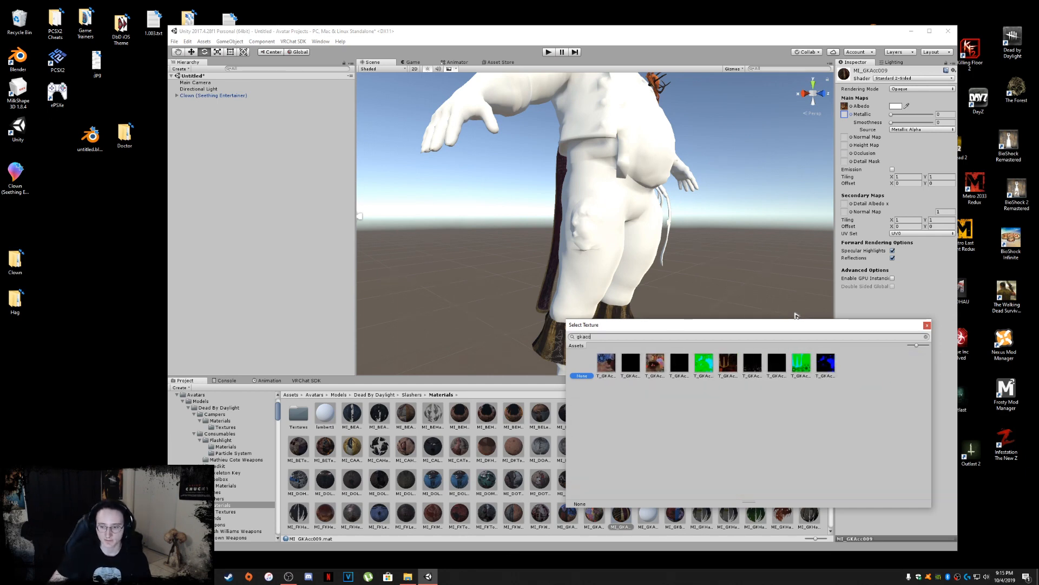
click(805, 368)
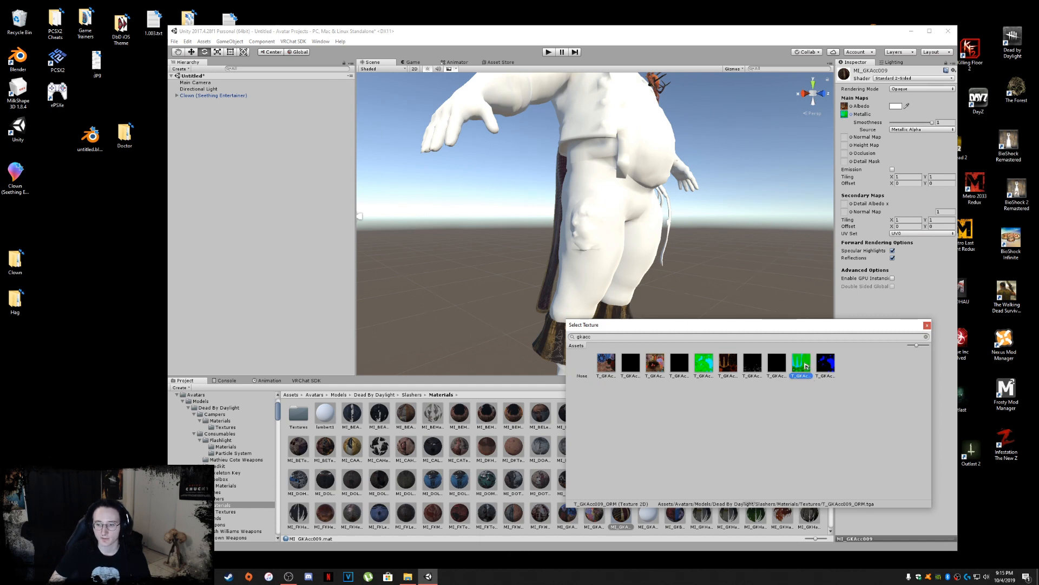
double_click(806, 367)
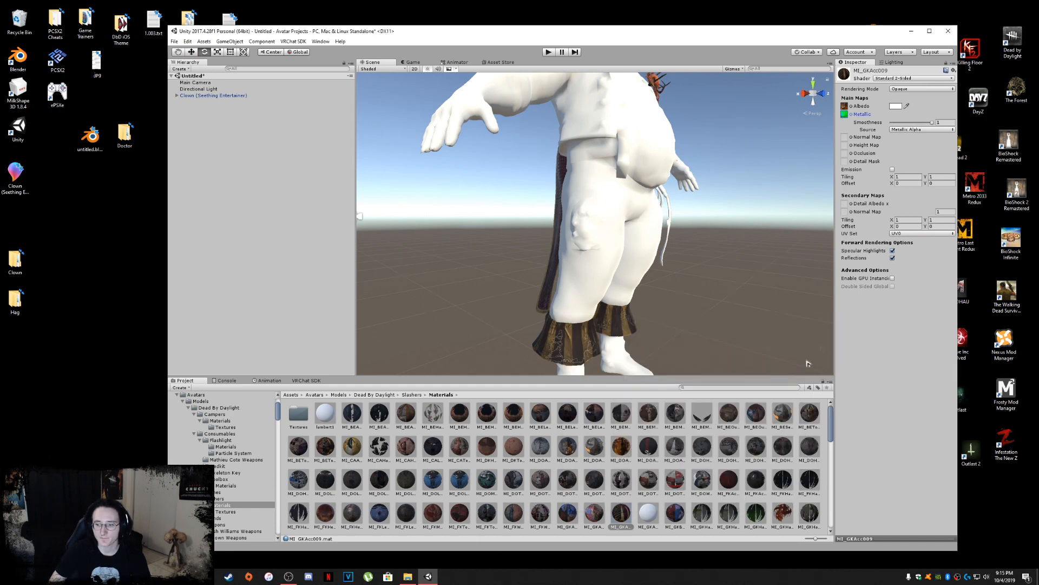
Step: Assign the T_GKAcc009_N texture as the normal map of the MI_GKAcc009 material
click(852, 137)
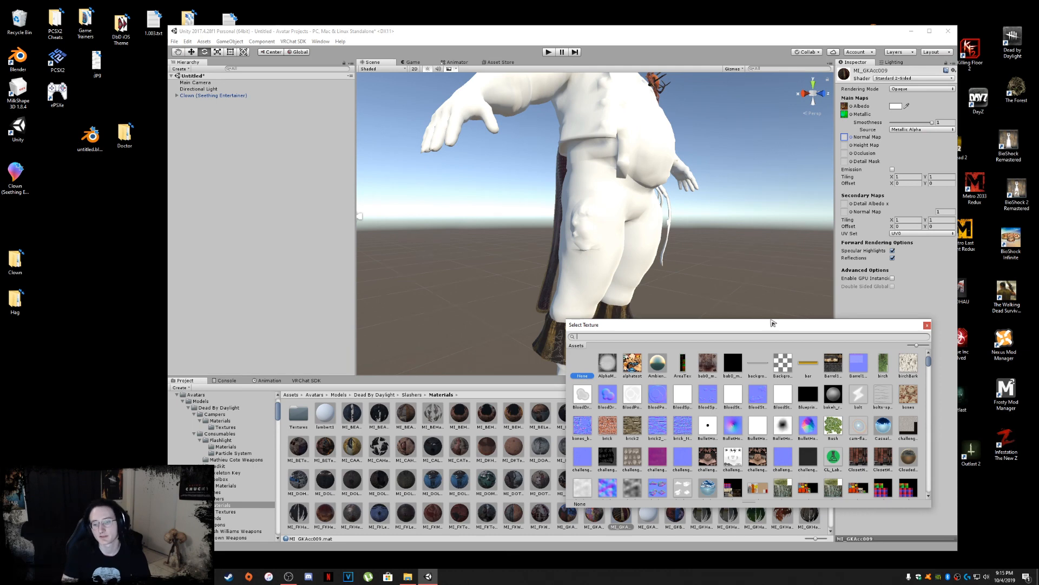
text(gkacc)
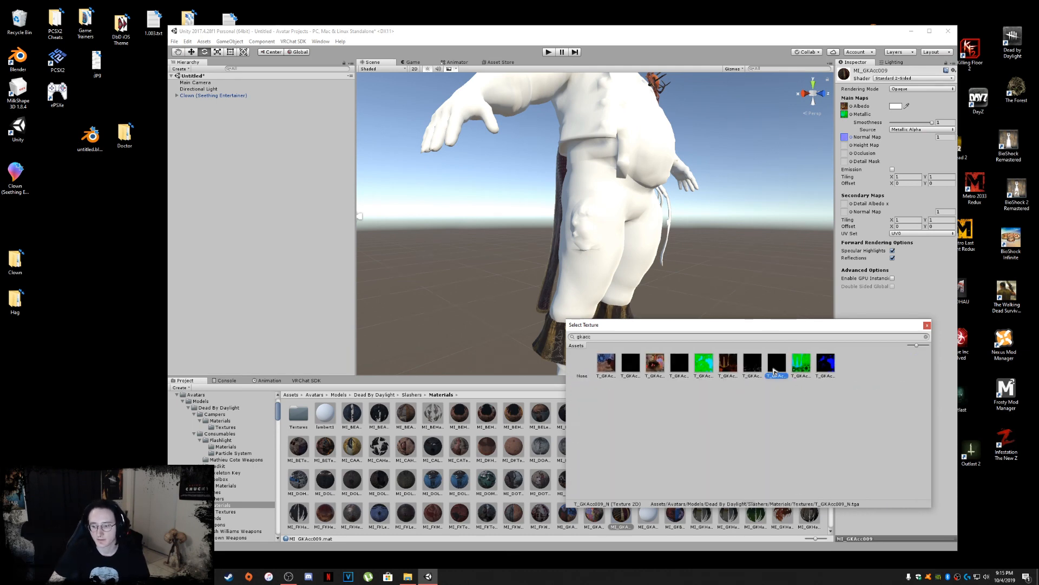
double_click(775, 364)
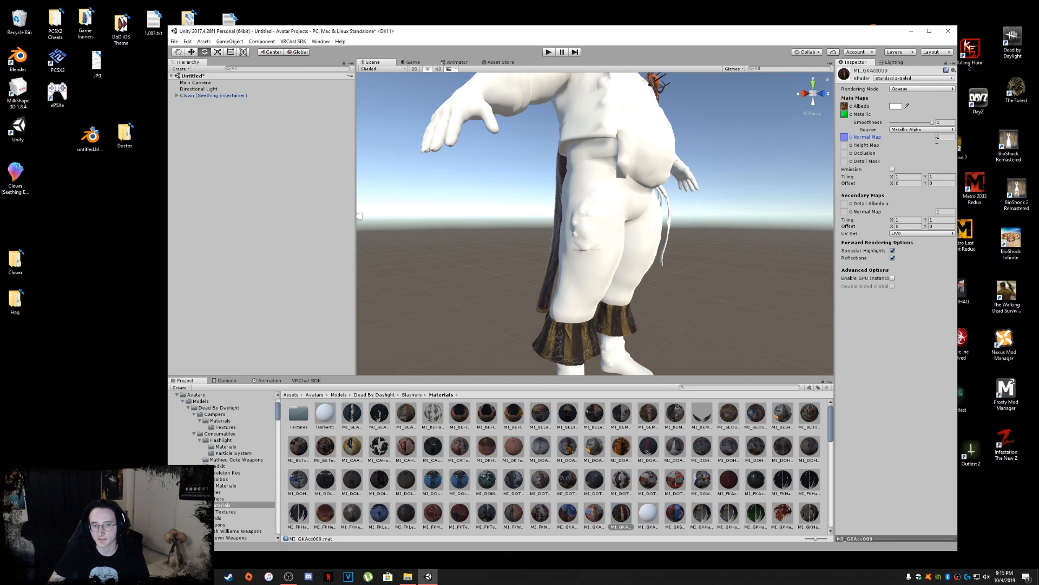
Step: Assign the T_GKAcc009_ORM texture as the occlusion map of the MI_GKAcc009 material
click(851, 153)
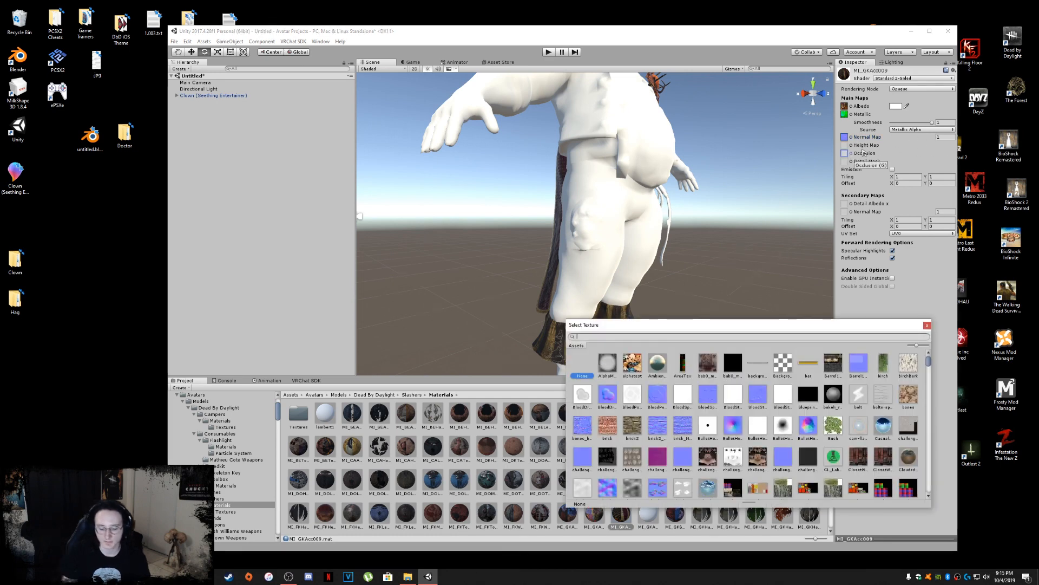
text(gkacc)
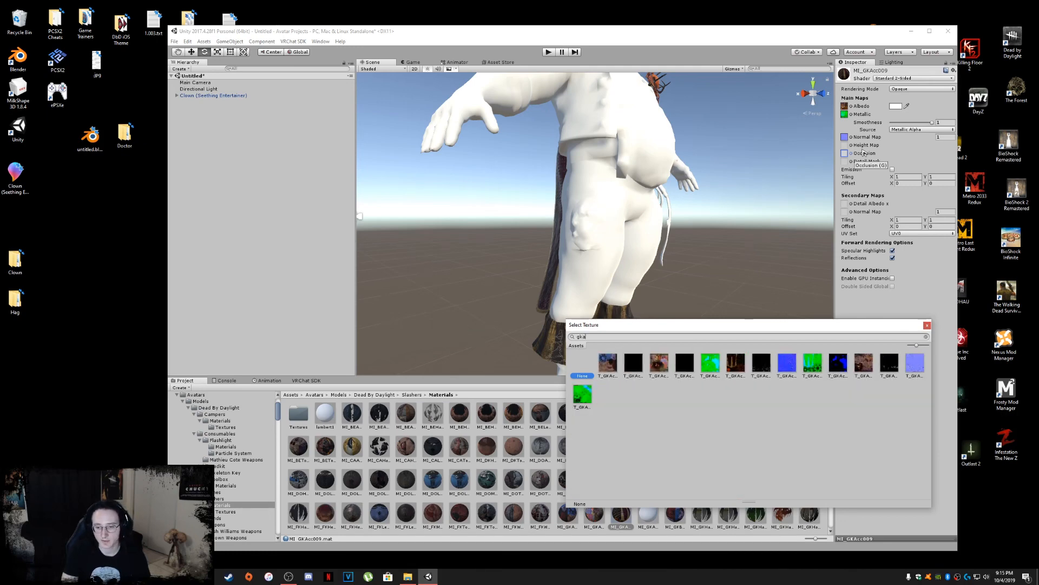
click(802, 363)
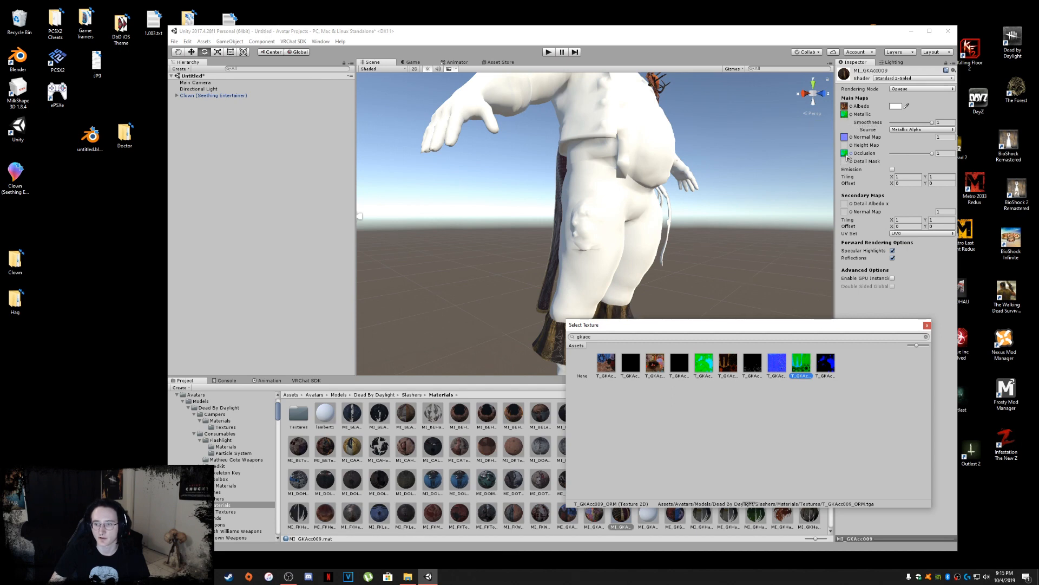
double_click(801, 364)
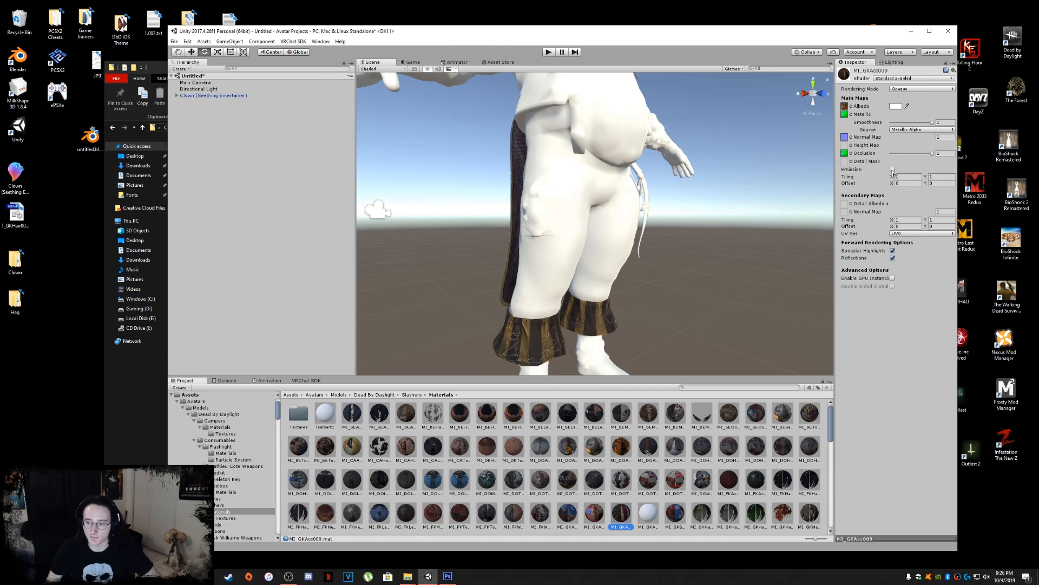
Step: Enable emission on the MI_GKAcc009 material and assign the T_GKAcc009_BDE texture as its emission colour map
click(893, 170)
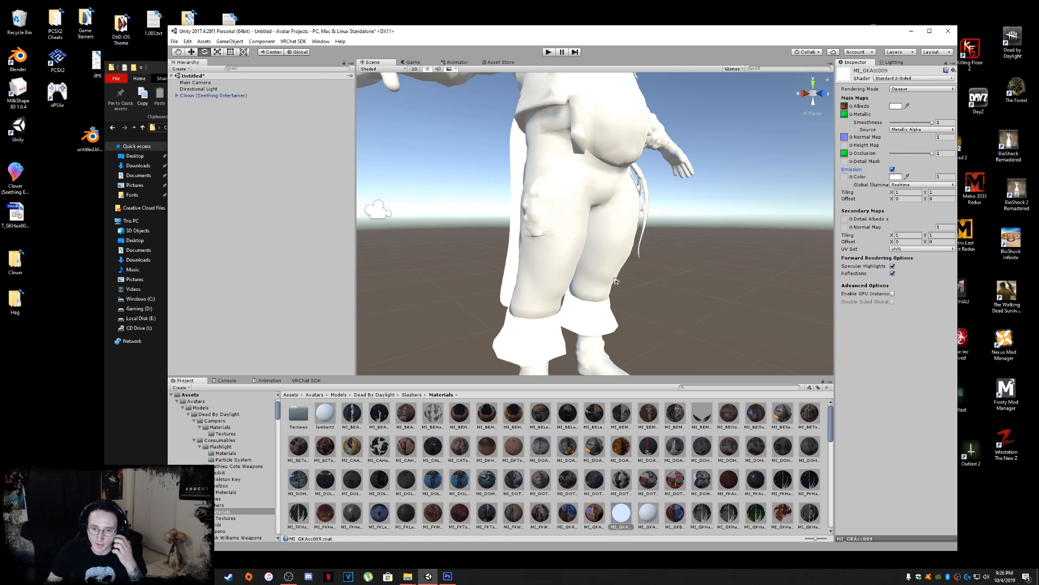
click(851, 178)
text(g)
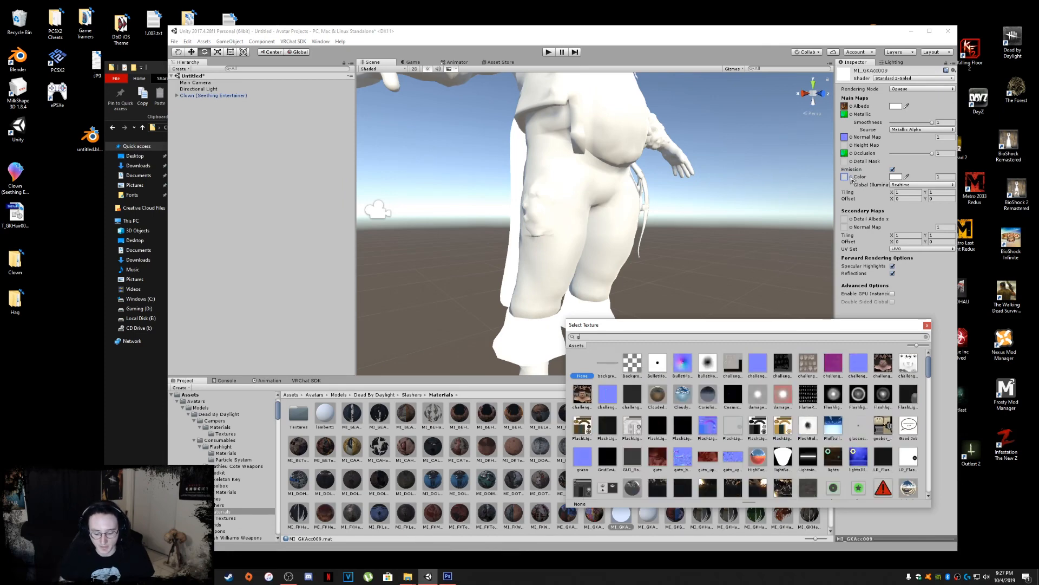
text(kacc)
click(759, 362)
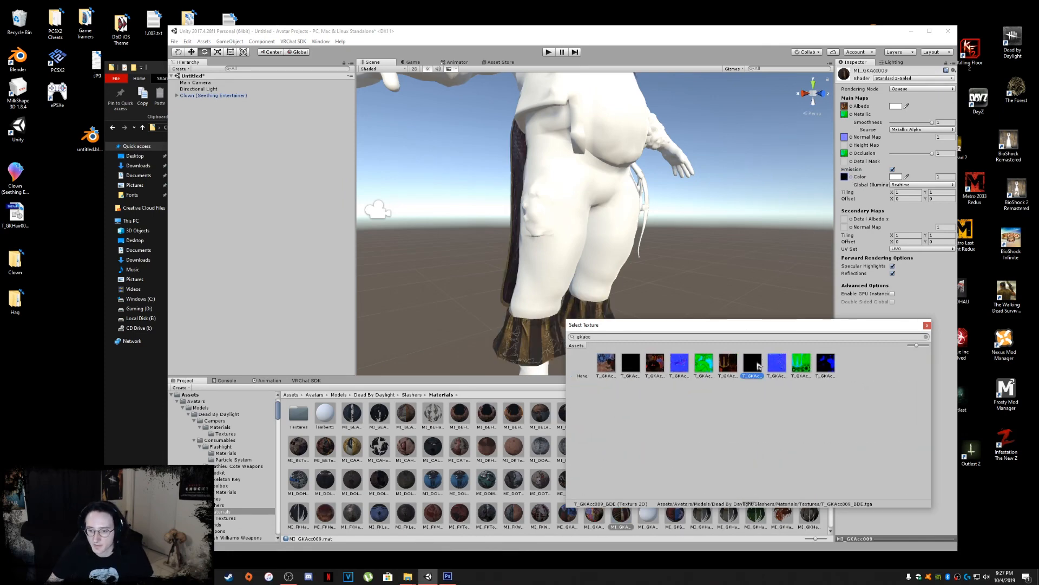
double_click(759, 367)
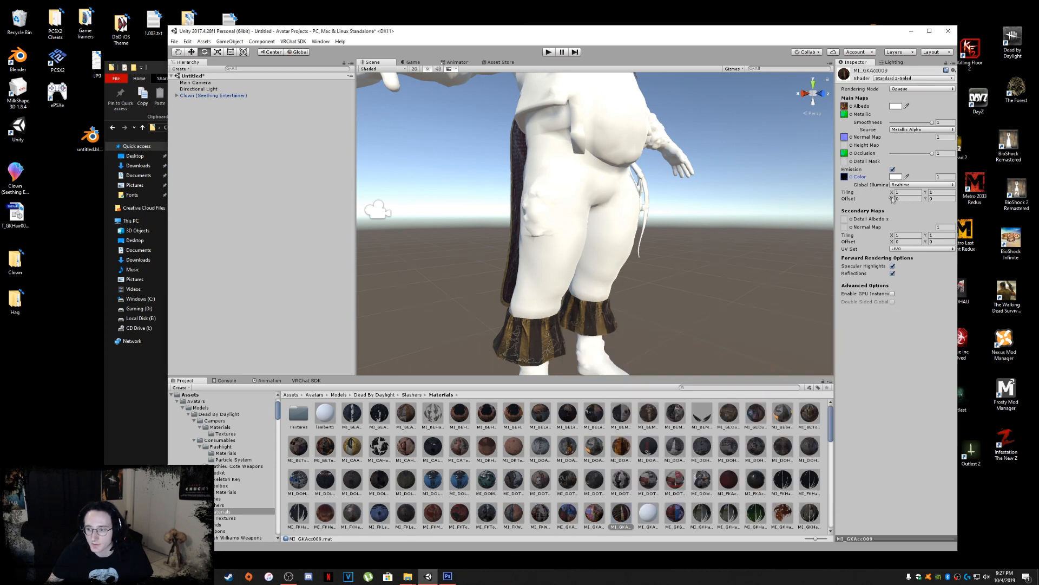
Step: Copy the emission colour hex value FF9E00 from the MI_DOAcc006 material
click(896, 177)
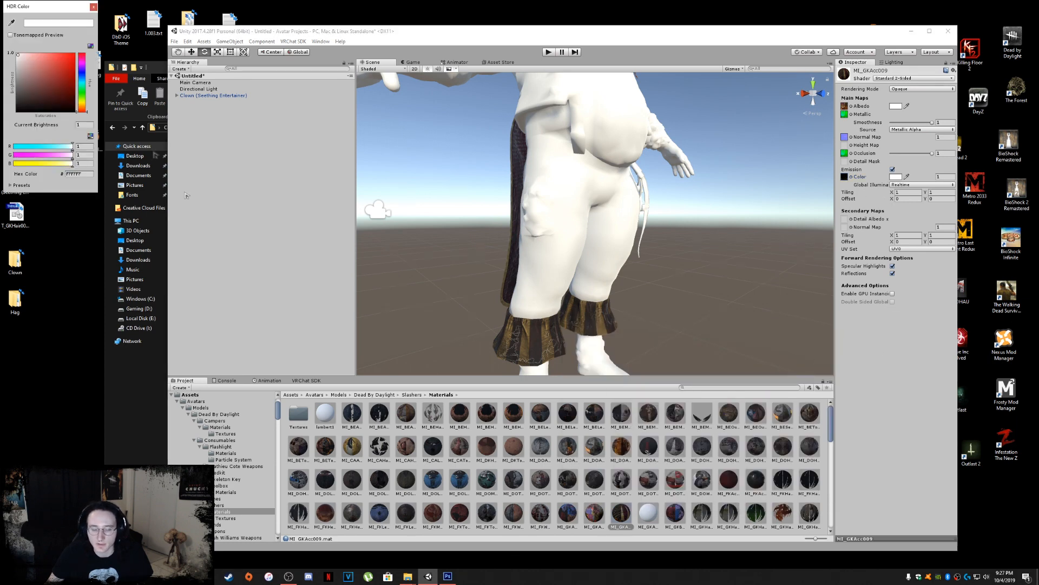
click(93, 7)
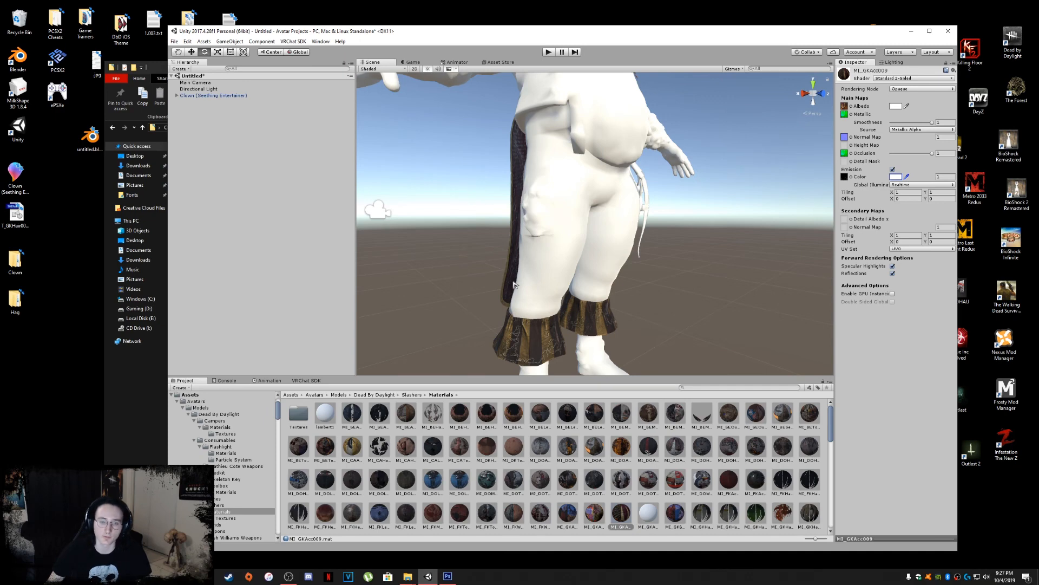
click(577, 447)
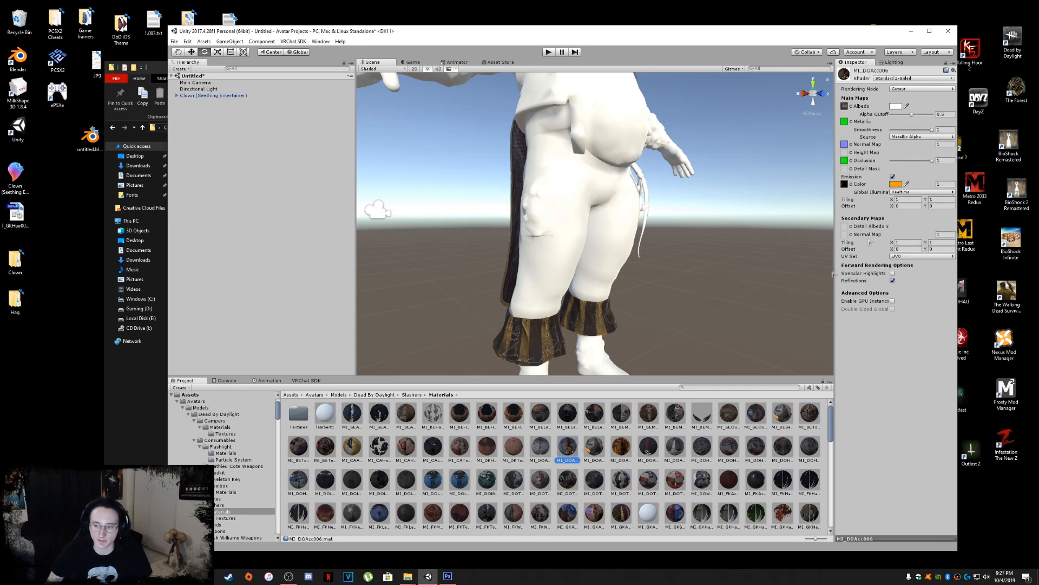
click(895, 184)
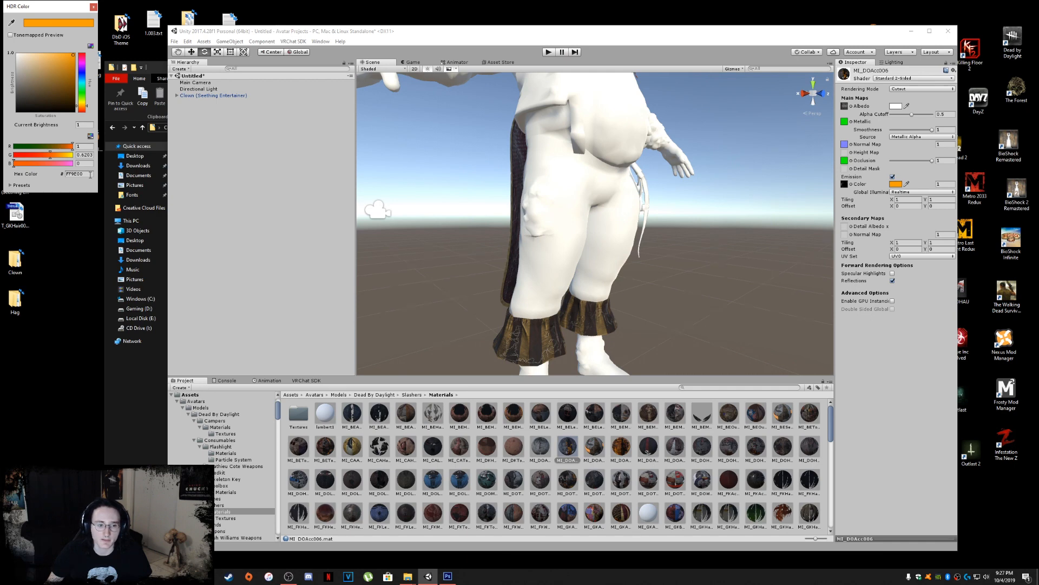
drag(90, 174, 65, 174)
click(93, 8)
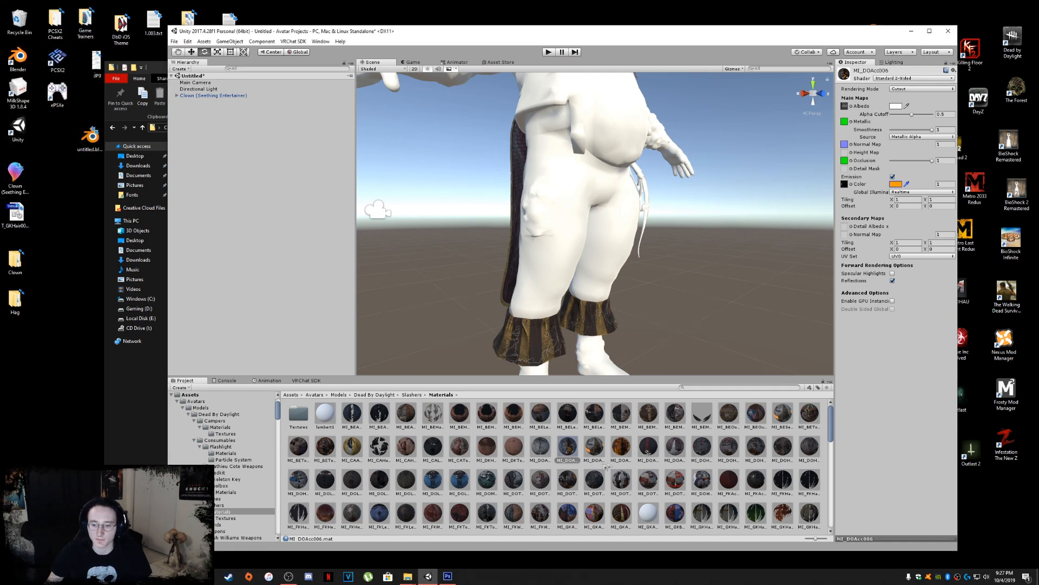
Step: Set the emission colour of the MI_GKAcc009 material to the copied hex value FF9E00
click(600, 510)
click(620, 513)
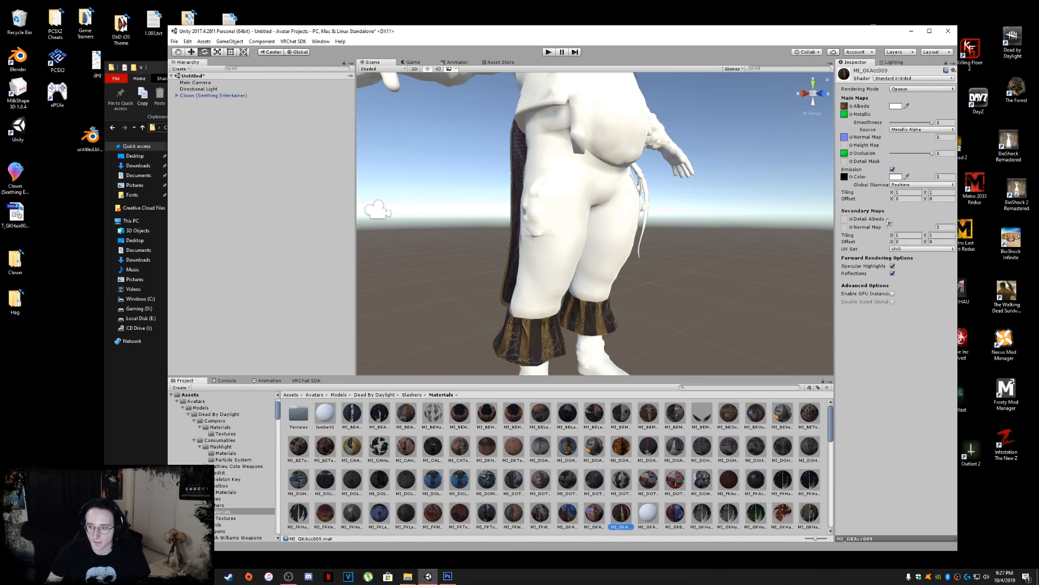
click(896, 177)
click(90, 174)
drag(89, 174, 33, 172)
key(ctrl+v)
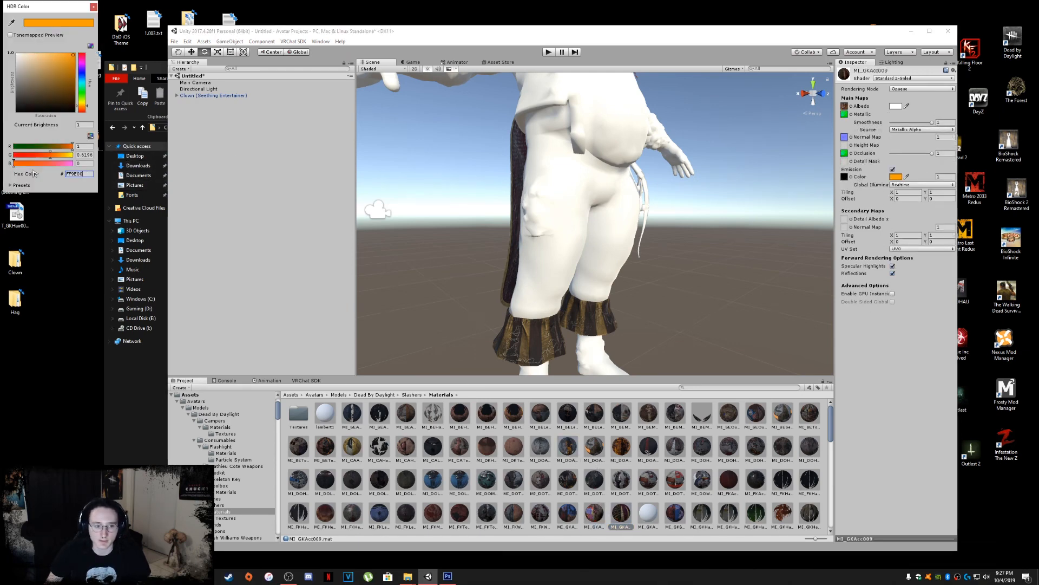
click(93, 7)
Step: Try rotating the Directional Light to darken the scene and check the chest flower's emission, and undo the rotation
right_drag(632, 237, 524, 251)
scroll(523, 252, up, 2)
scroll(548, 245, down, 1)
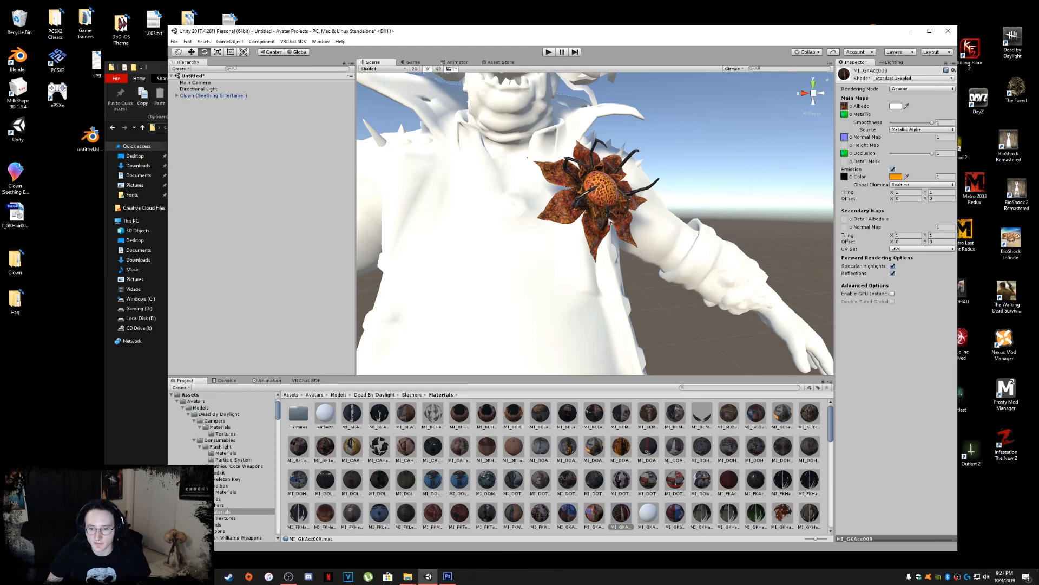
scroll(607, 242, down, 4)
right_drag(598, 254, 576, 130)
click(576, 124)
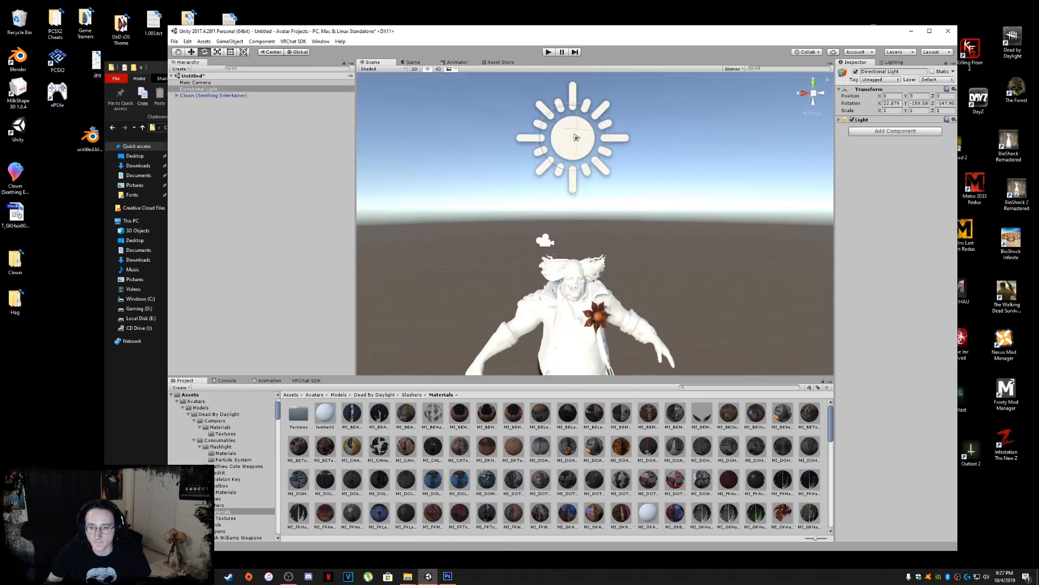
drag(576, 124, 588, 255)
middle_drag(588, 254, 594, 142)
scroll(597, 163, up, 5)
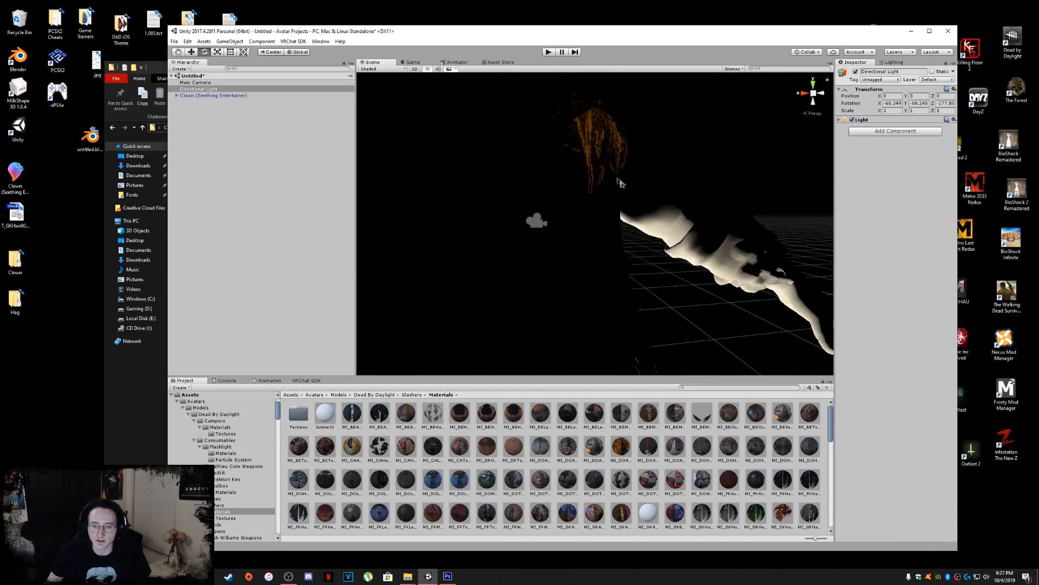
scroll(617, 179, down, 7)
middle_drag(599, 120, 597, 187)
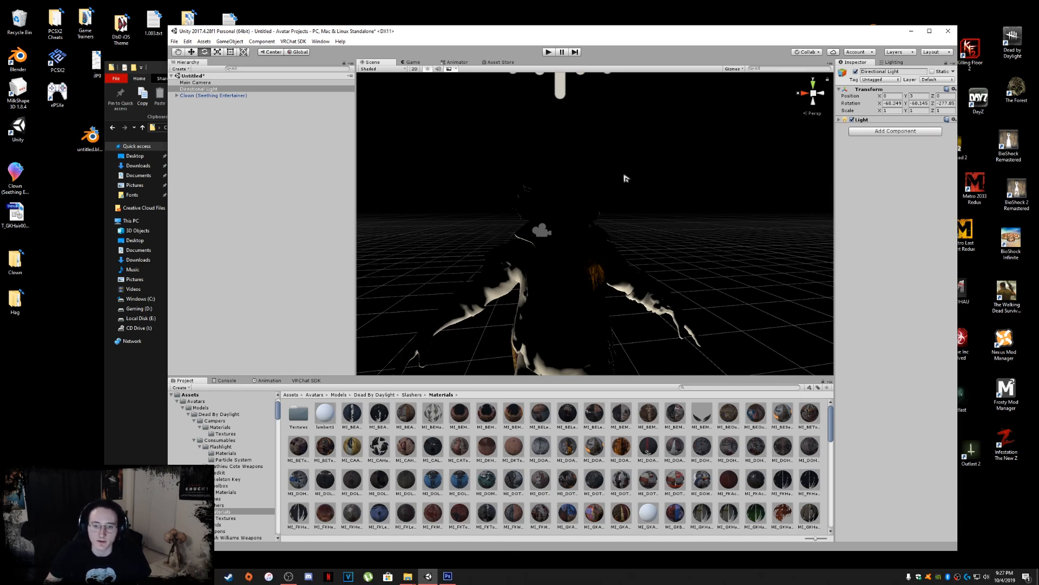
key(ctrl+z)
middle_drag(642, 232, 637, 184)
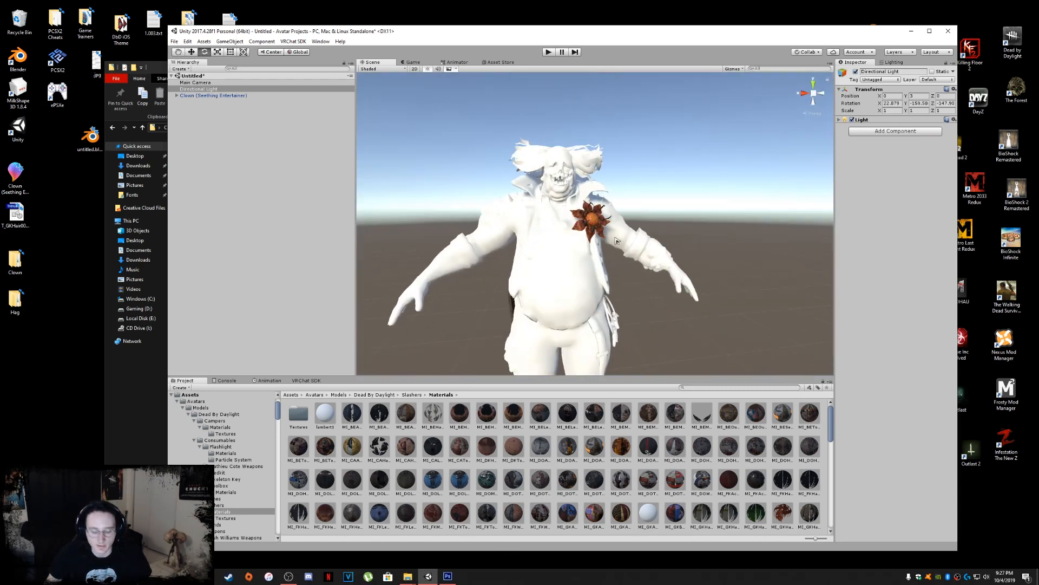
Step: Set the rendering mode of the MI_GKAcc009 material to Cutout
right_drag(616, 240, 626, 237)
click(631, 515)
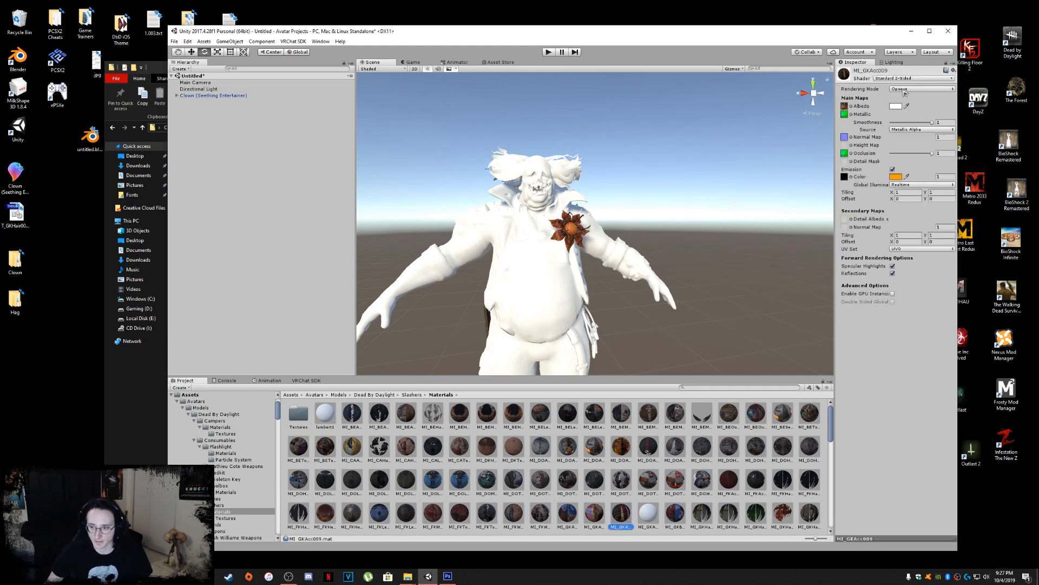
alt+drag(575, 234, 652, 225)
middle_drag(651, 225, 660, 211)
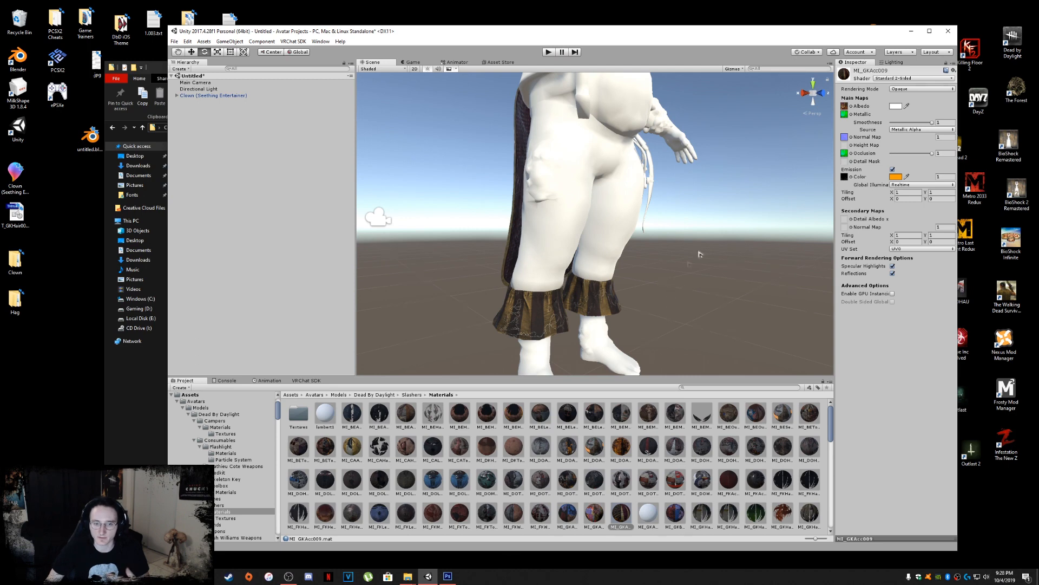
click(928, 90)
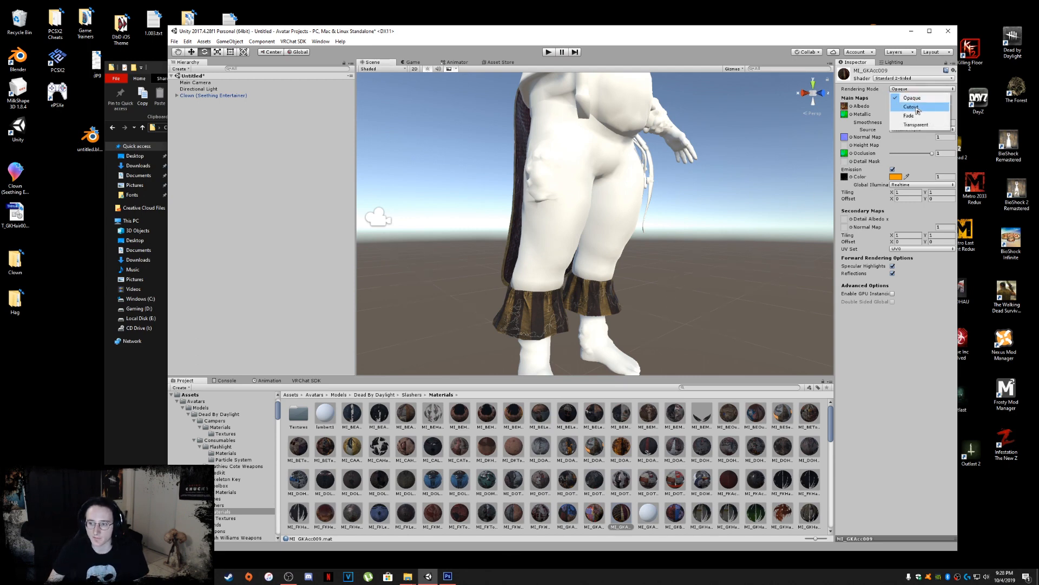
click(911, 106)
Step: Examine the cutout transparency on the leg ruffles and the torn cloth from the front, side and back of the model
scroll(551, 296, up, 3)
middle_drag(552, 296, 565, 286)
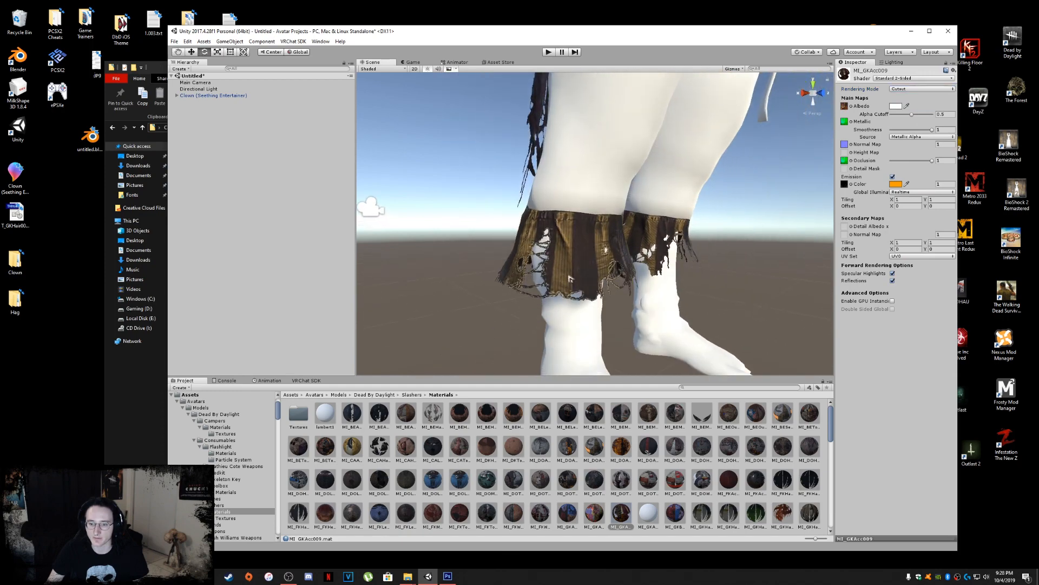
right_drag(576, 264, 656, 265)
middle_drag(547, 255, 644, 252)
right_drag(644, 253, 705, 260)
middle_drag(552, 246, 628, 244)
right_drag(628, 244, 711, 244)
middle_drag(558, 247, 715, 243)
right_drag(714, 243, 775, 253)
right_drag(758, 108, 743, 89)
scroll(742, 90, down, 3)
middle_drag(742, 90, 658, 228)
right_drag(664, 173, 700, 167)
middle_drag(541, 303, 626, 171)
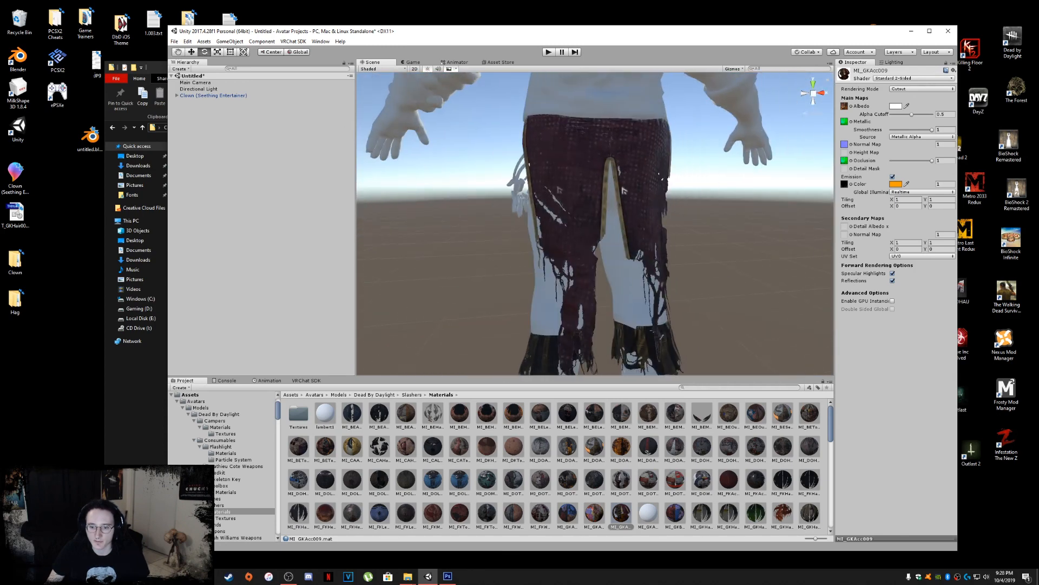
right_drag(667, 279, 591, 263)
scroll(590, 262, up, 5)
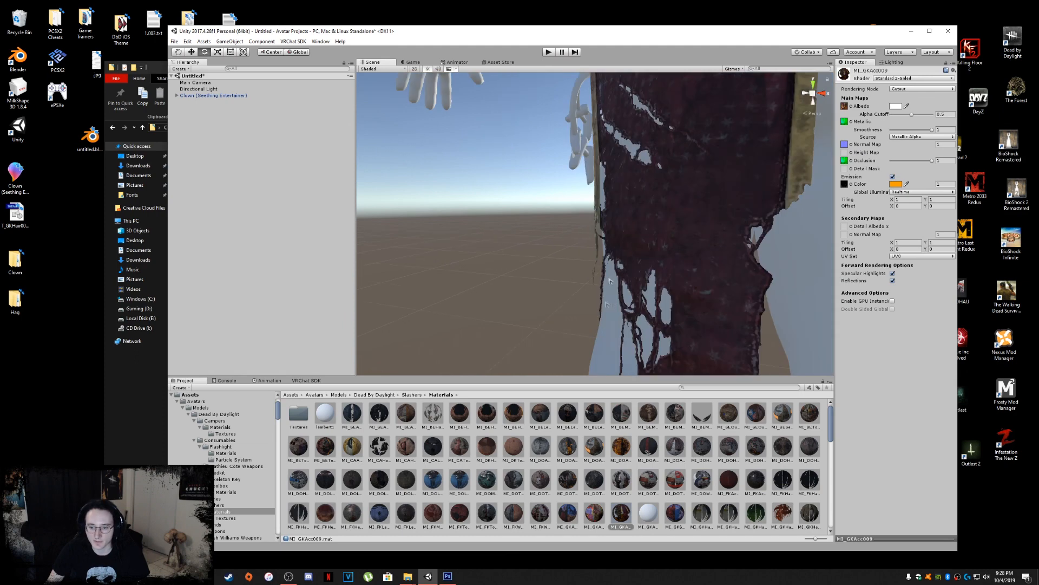
middle_drag(621, 291, 607, 294)
right_drag(664, 274, 693, 253)
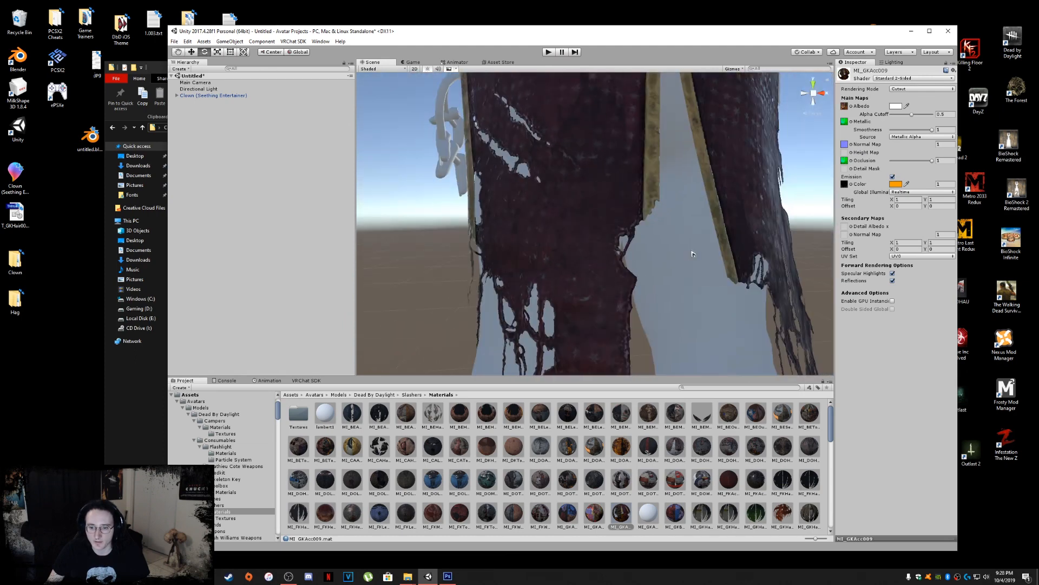
scroll(693, 253, down, 8)
middle_drag(717, 250, 671, 251)
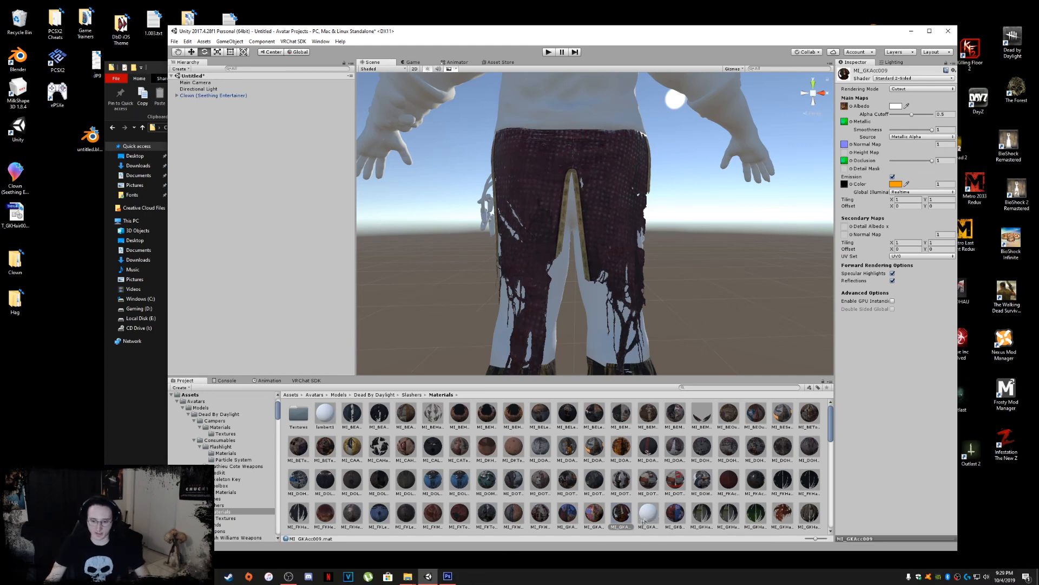
Step: Select the MI_GKArms009 material and assign the brown GKArms colour texture as its albedo map
scroll(669, 480, down, 2)
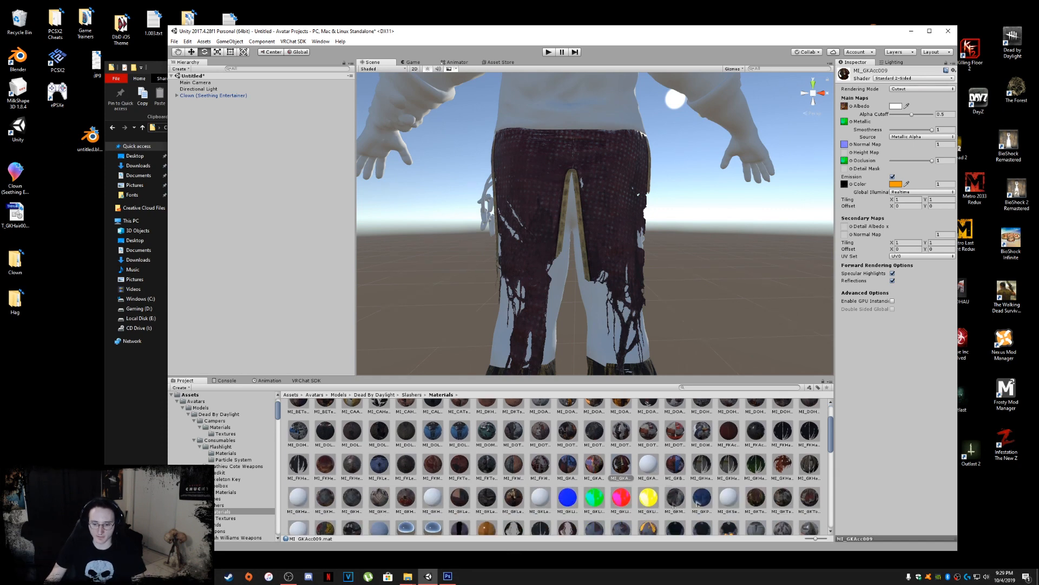
click(650, 465)
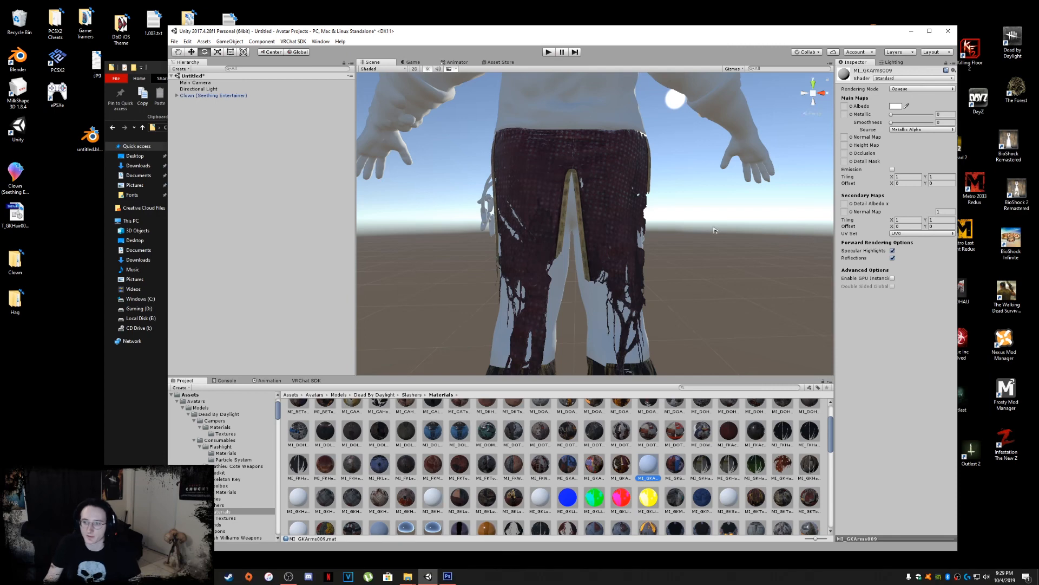
right_drag(695, 226, 474, 228)
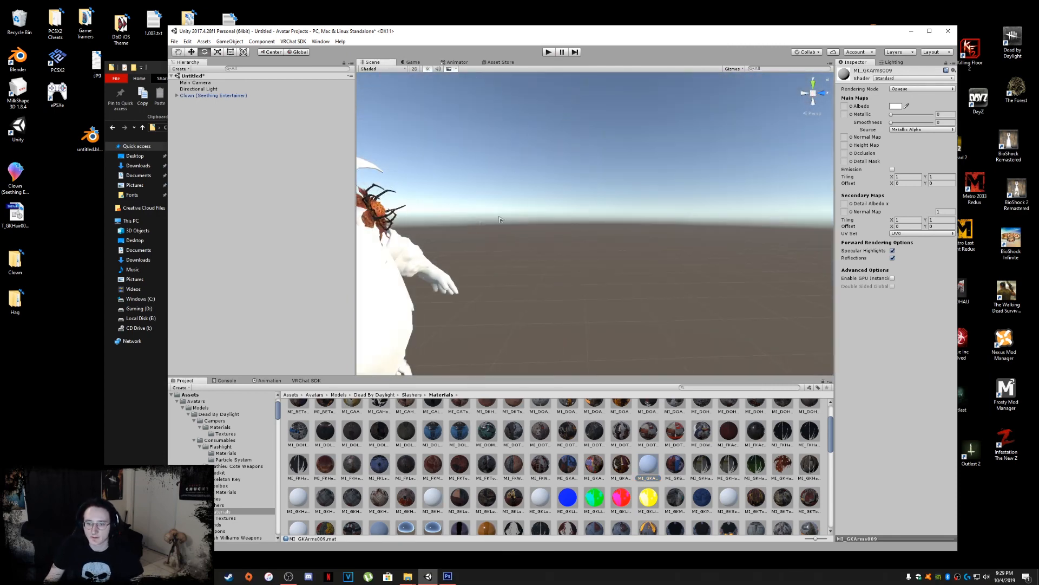
right_drag(639, 221, 476, 228)
middle_drag(639, 238, 590, 220)
scroll(591, 221, down, 8)
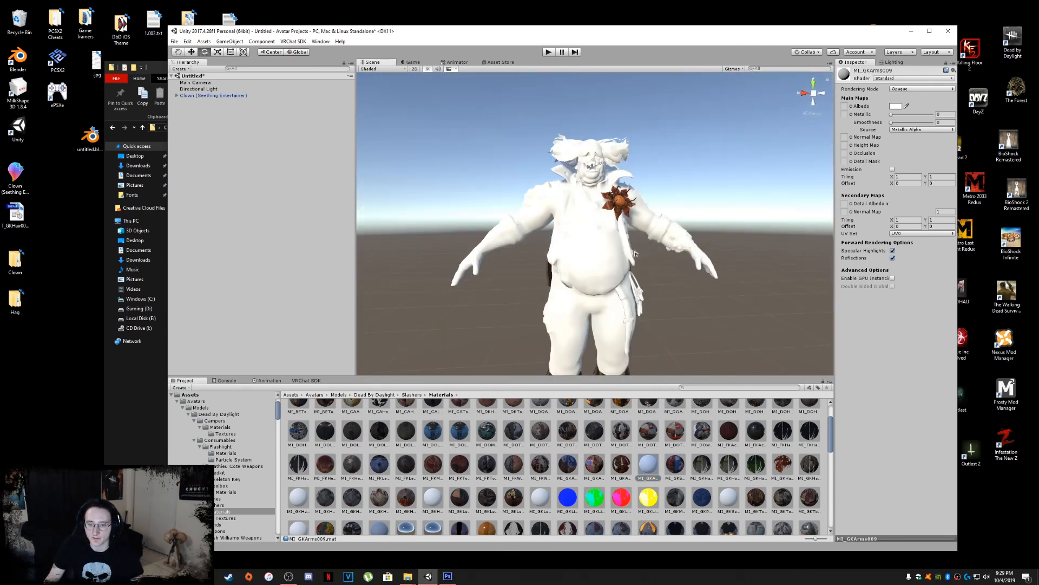
click(852, 106)
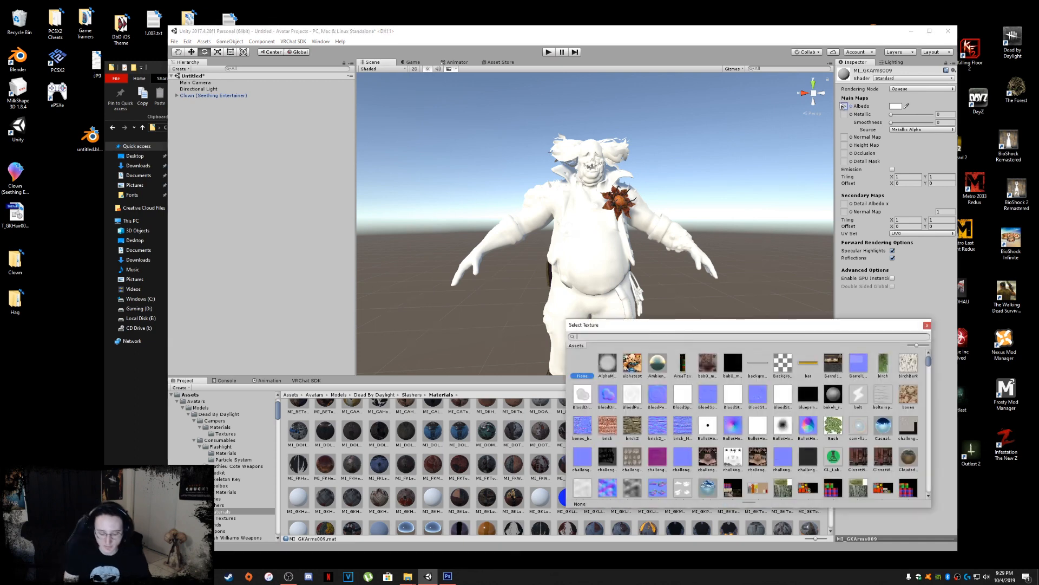
text(gkarms)
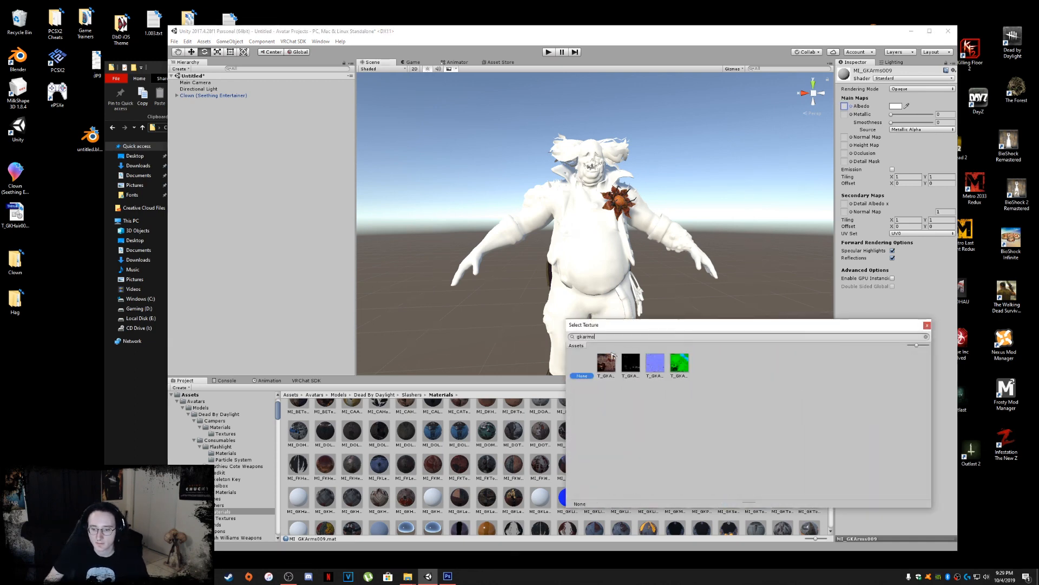
double_click(612, 355)
Step: Assign the green GKArms texture as the metallic map of the MI_GKArms009 material
click(851, 114)
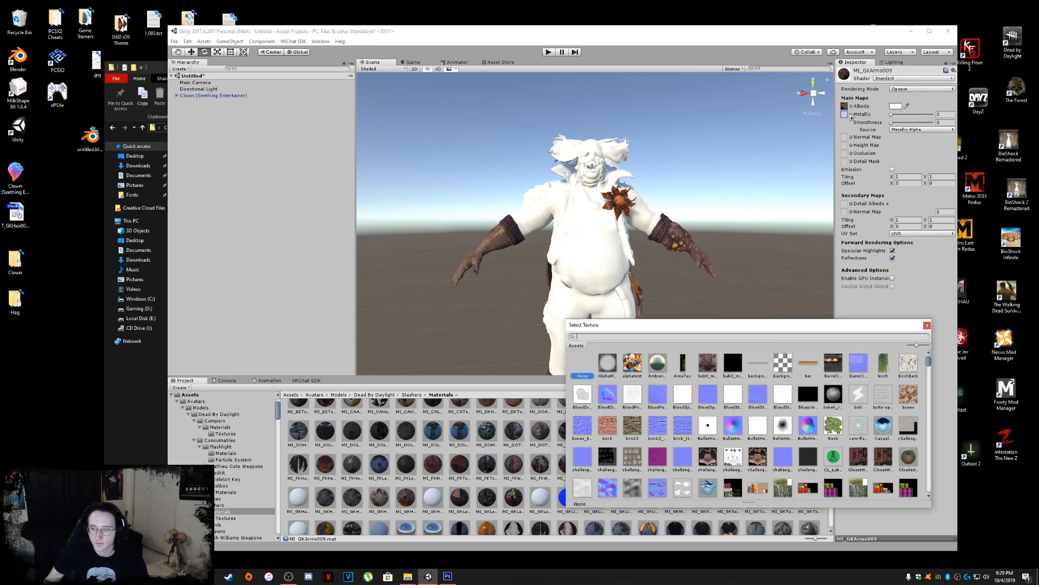
text(gkarm)
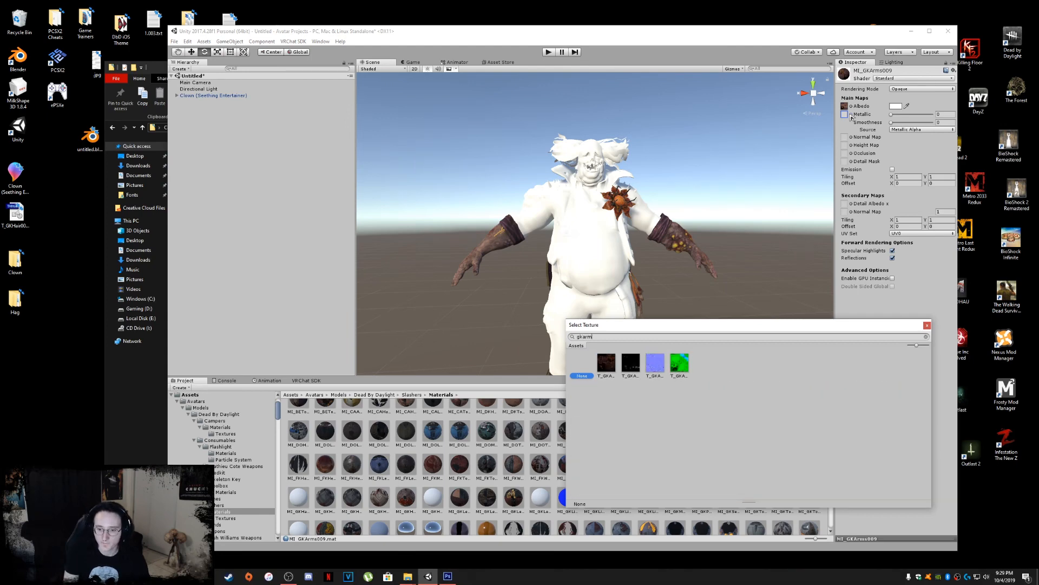
double_click(683, 357)
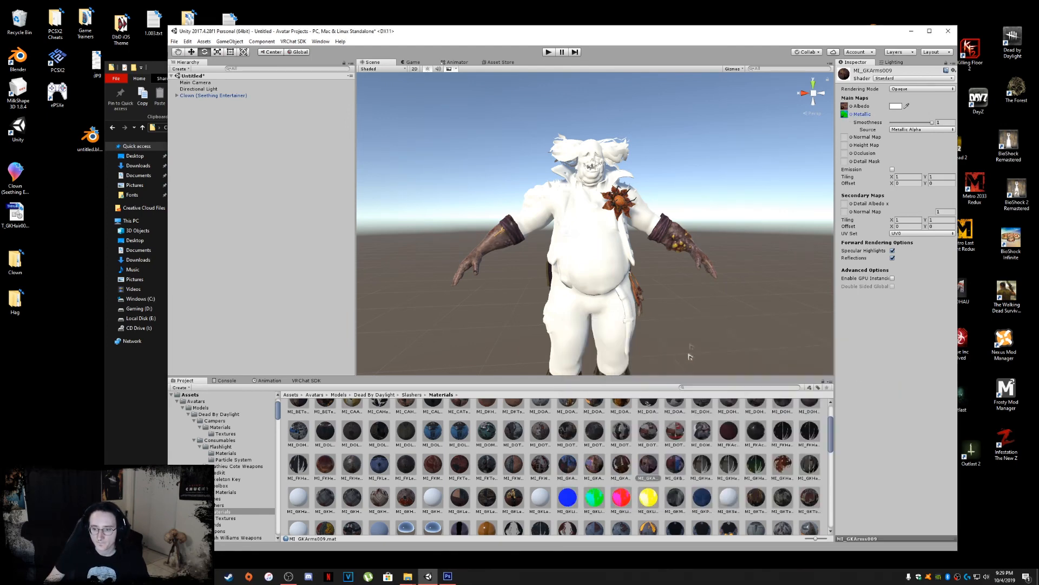
Step: Inspect the forearm up close and assign the blue GKArms normal texture as the normal map of the MI_GKArms009 material
scroll(758, 309, up, 8)
middle_drag(806, 277, 678, 283)
scroll(680, 280, up, 6)
right_drag(682, 275, 653, 210)
scroll(719, 282, down, 3)
scroll(653, 210, up, 3)
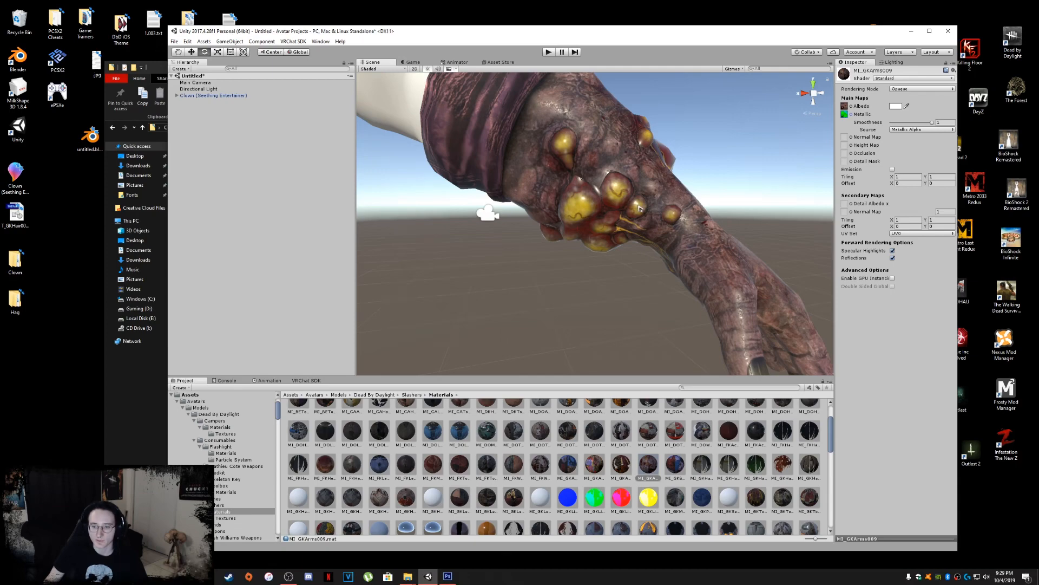
mouse_move(683, 265)
right_down()
mouse_move(666, 248)
mouse_move(685, 253)
right_up()
click(851, 138)
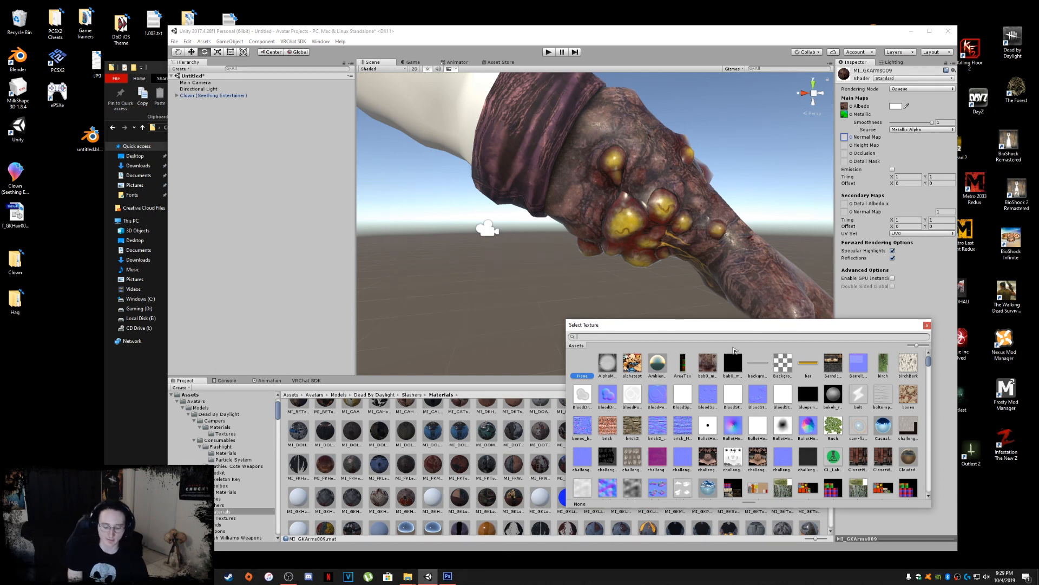
text(gkarms)
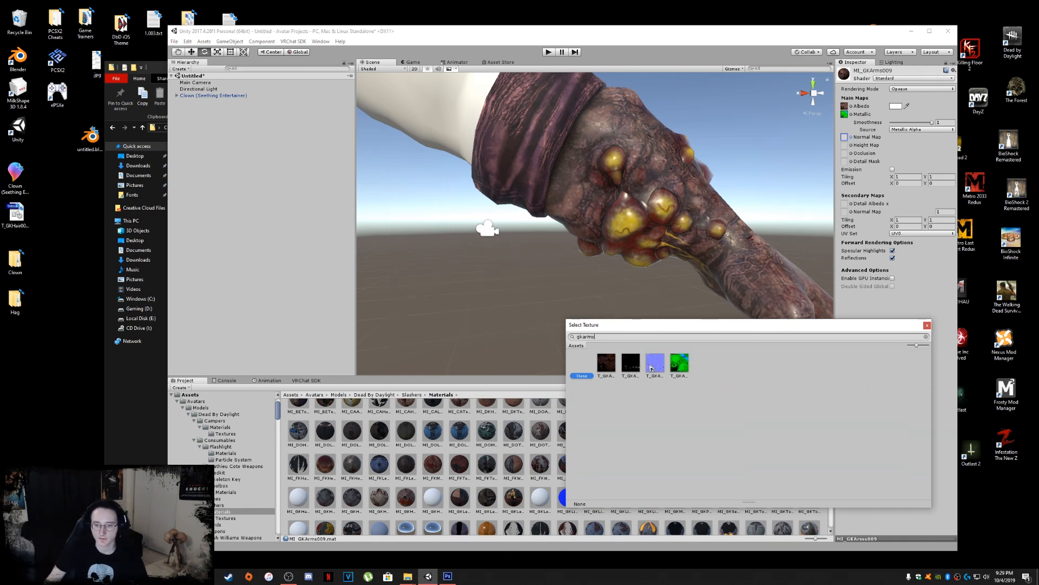
double_click(651, 368)
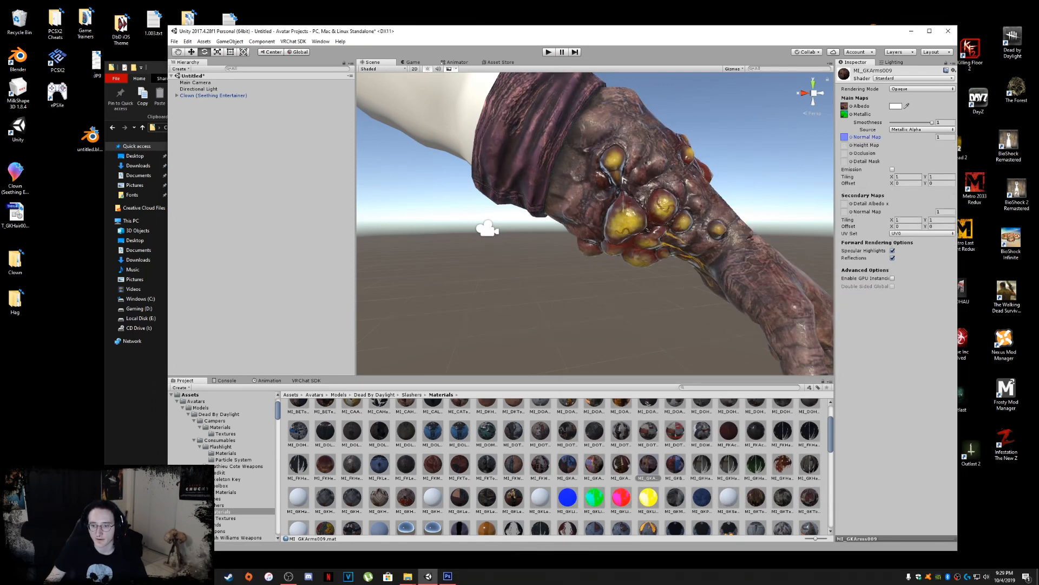
Step: Assign the green GKArms texture as the occlusion map of the MI_GKArms009 material
middle_drag(731, 260, 608, 200)
middle_drag(487, 146, 614, 205)
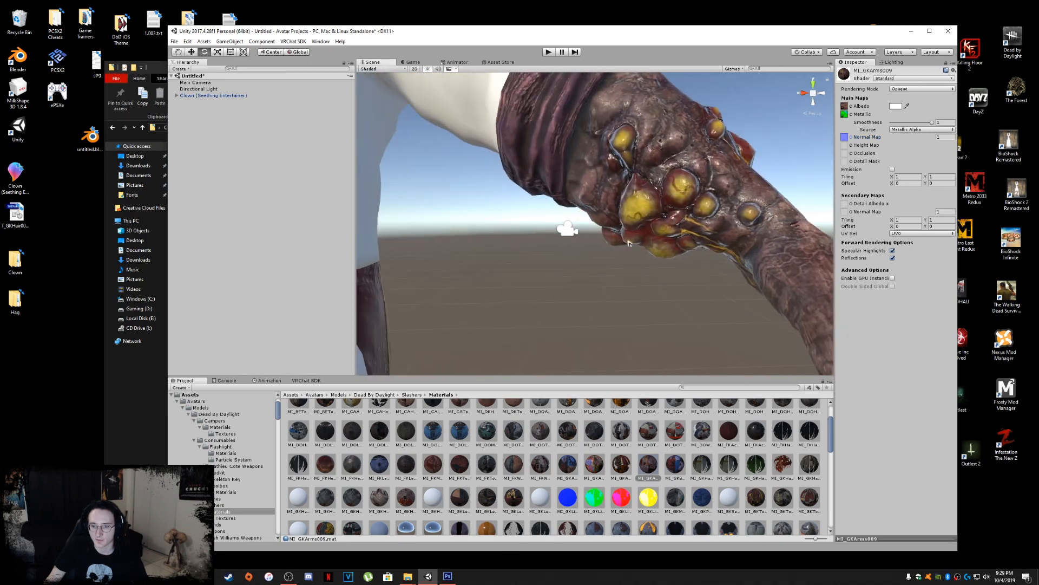
scroll(614, 206, down, 6)
click(851, 153)
click(675, 212)
click(848, 155)
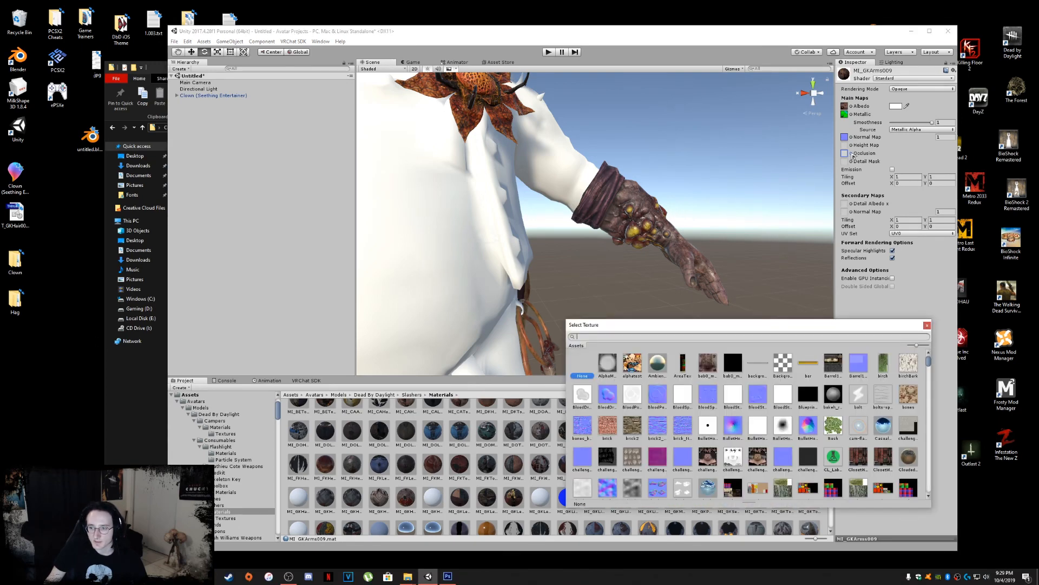
text(gkarms)
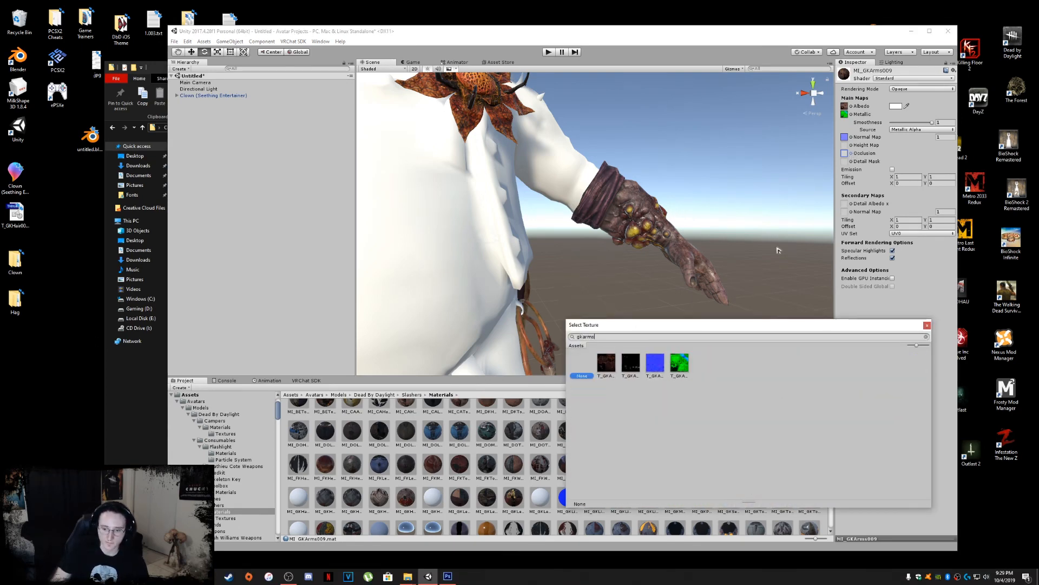
double_click(680, 362)
scroll(626, 226, up, 4)
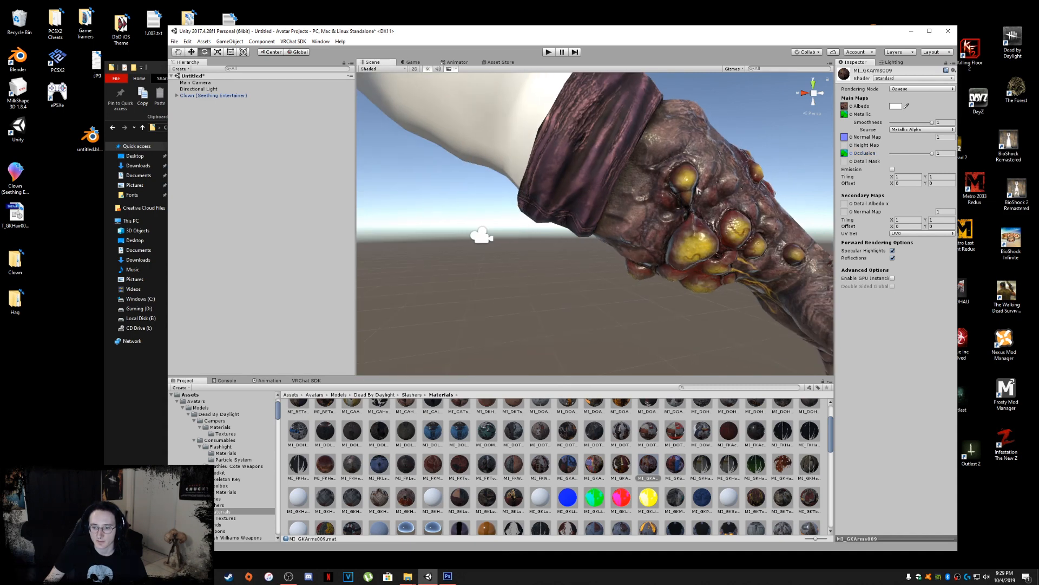
Step: Enable emission on the MI_GKArms009 material and set the emission colour to orange FF9E00
click(893, 170)
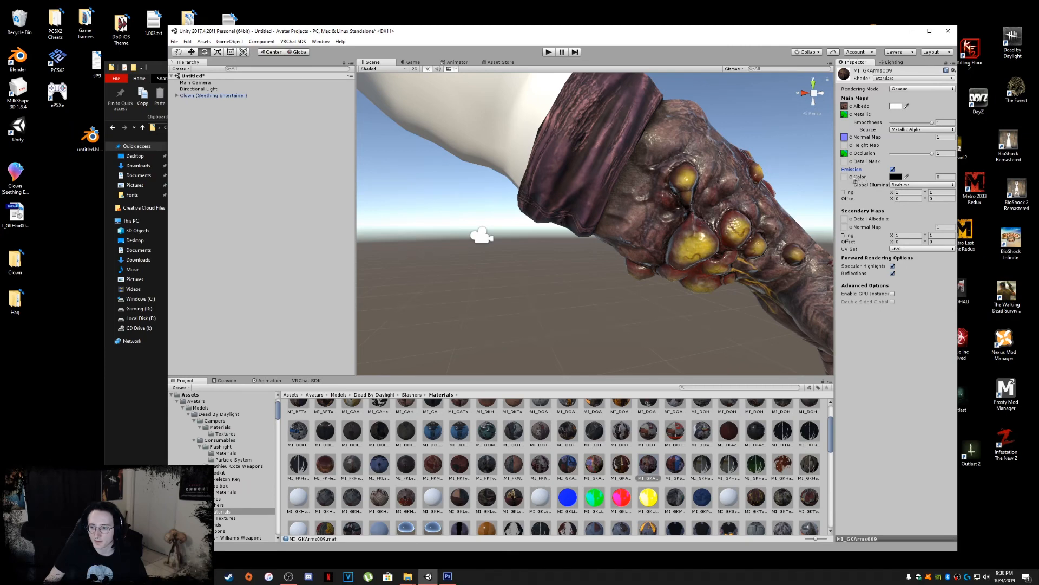
click(894, 177)
drag(86, 174, 51, 176)
text(FF9E00)
click(93, 8)
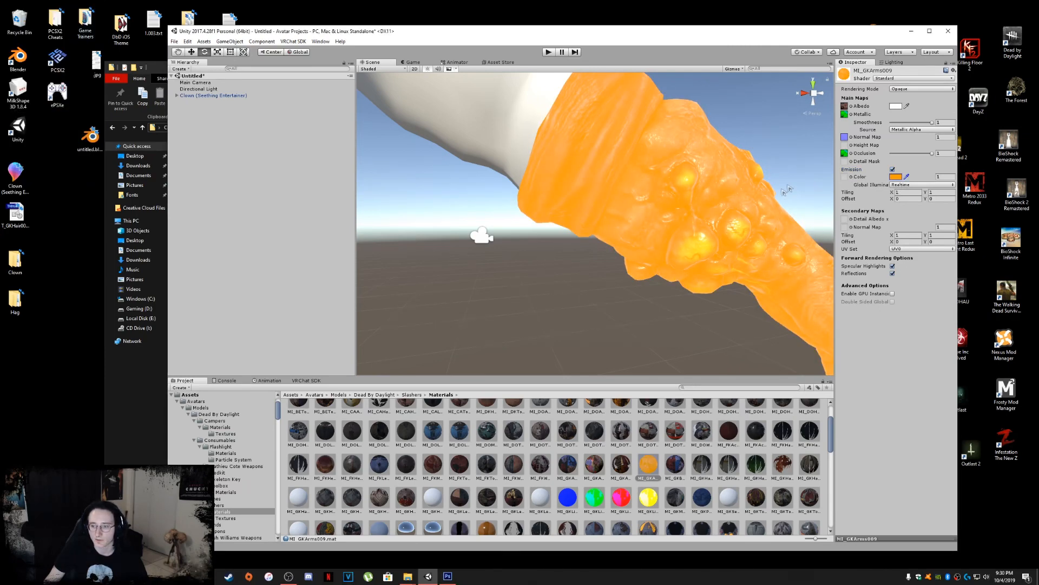
Step: Assign the black GKArms texture as the emission map so that it masks the orange glow on the arms
click(846, 177)
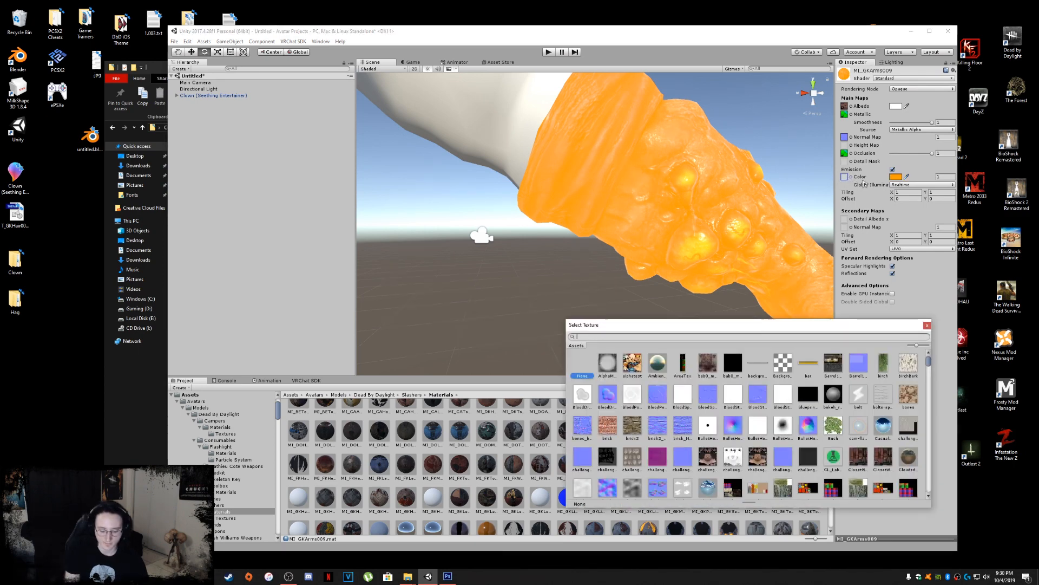
text(gkarms)
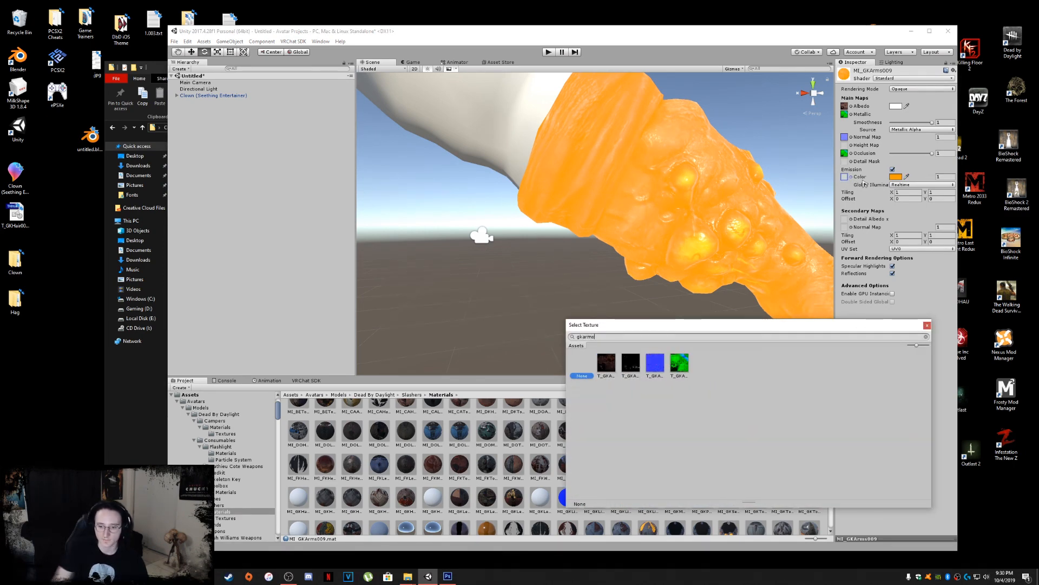
double_click(634, 369)
right_drag(656, 313, 670, 312)
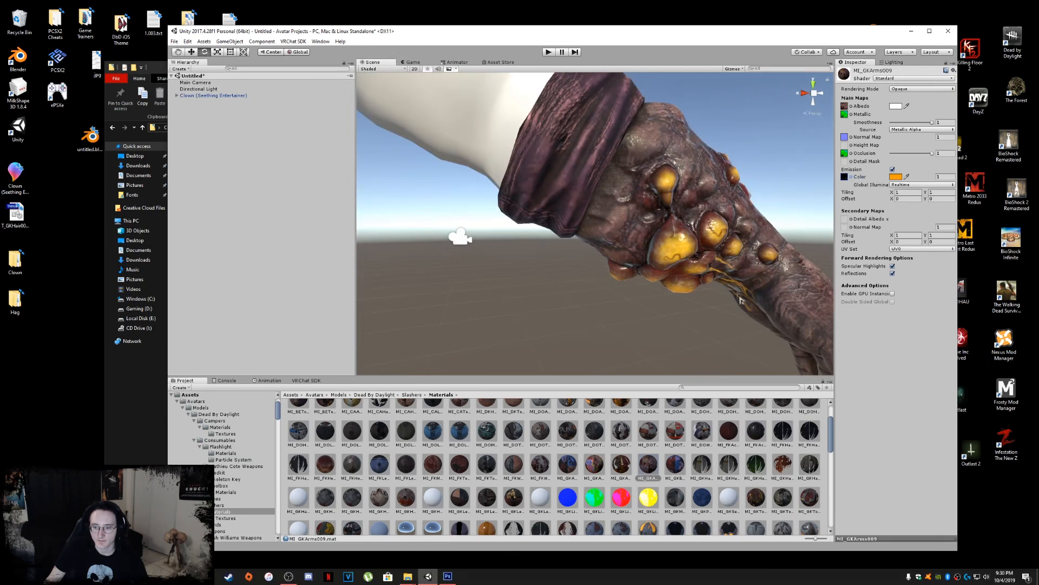
Step: Examine both textured arms and their glow on the whole model from the front
scroll(741, 320, down, 8)
middle_drag(656, 315, 674, 318)
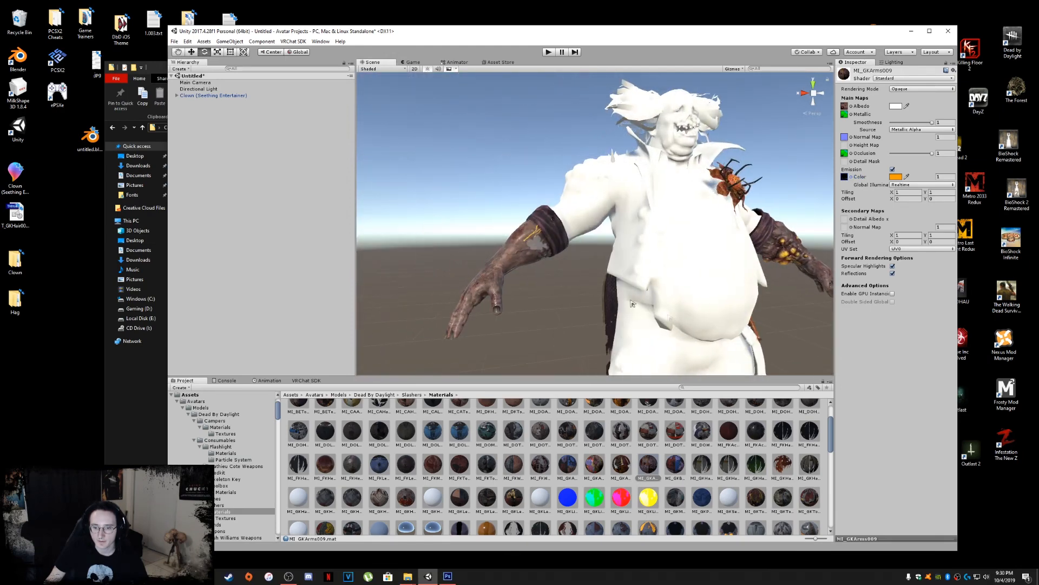
middle_drag(612, 258, 599, 258)
scroll(590, 259, down, 3)
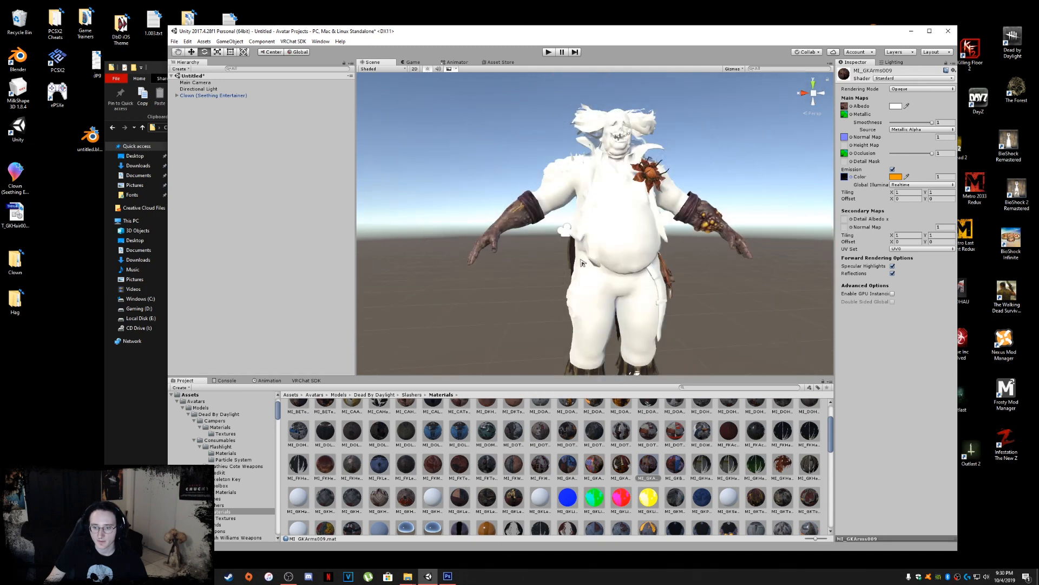
scroll(652, 478, up, 2)
scroll(652, 478, down, 2)
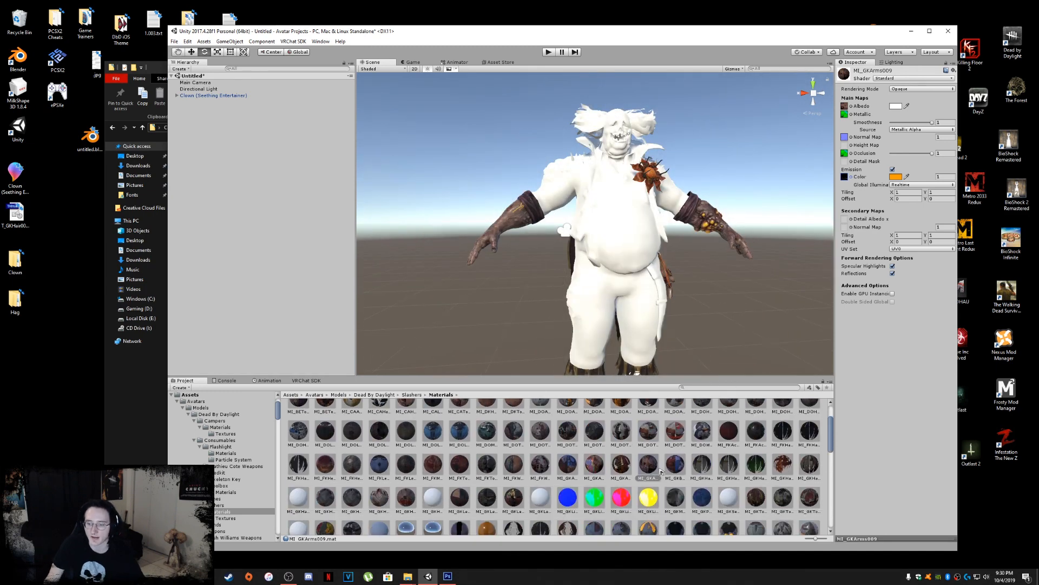
scroll(662, 472, up, 1)
scroll(662, 473, down, 1)
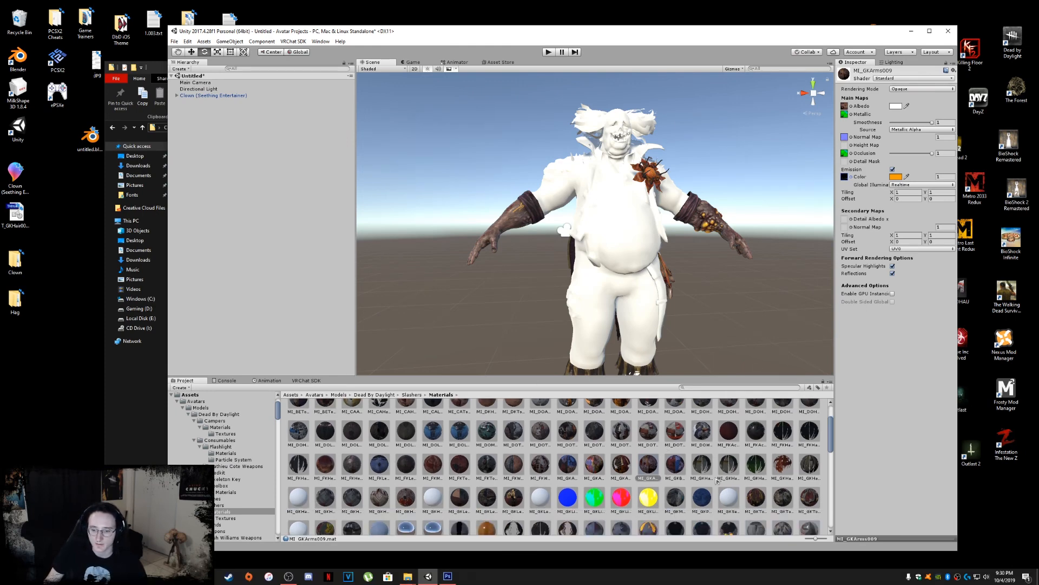
Step: Select the MI_GKHair009_TAA material and assign T_GKHair009_BC as its albedo map
click(299, 502)
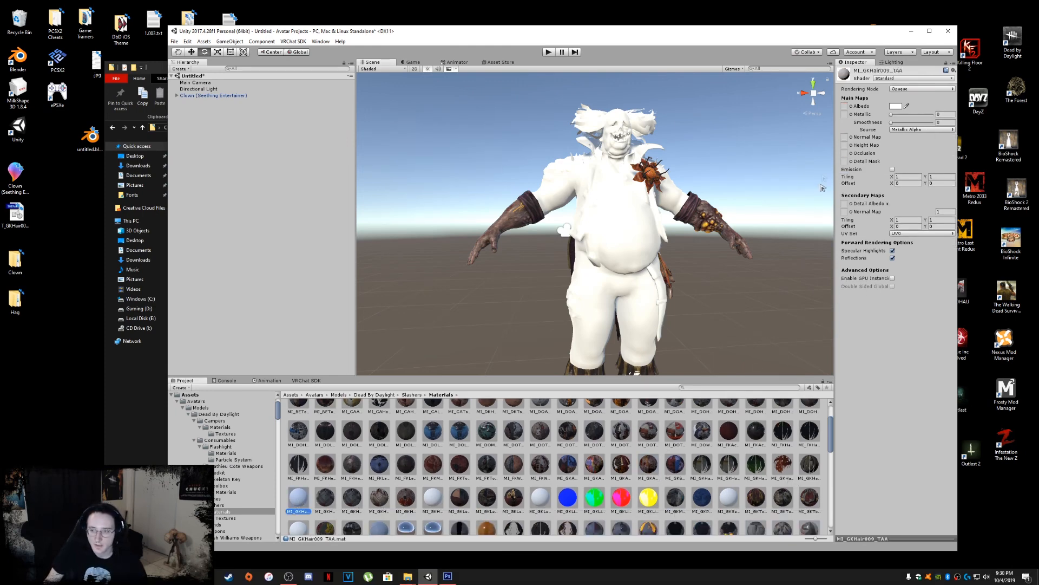
click(851, 106)
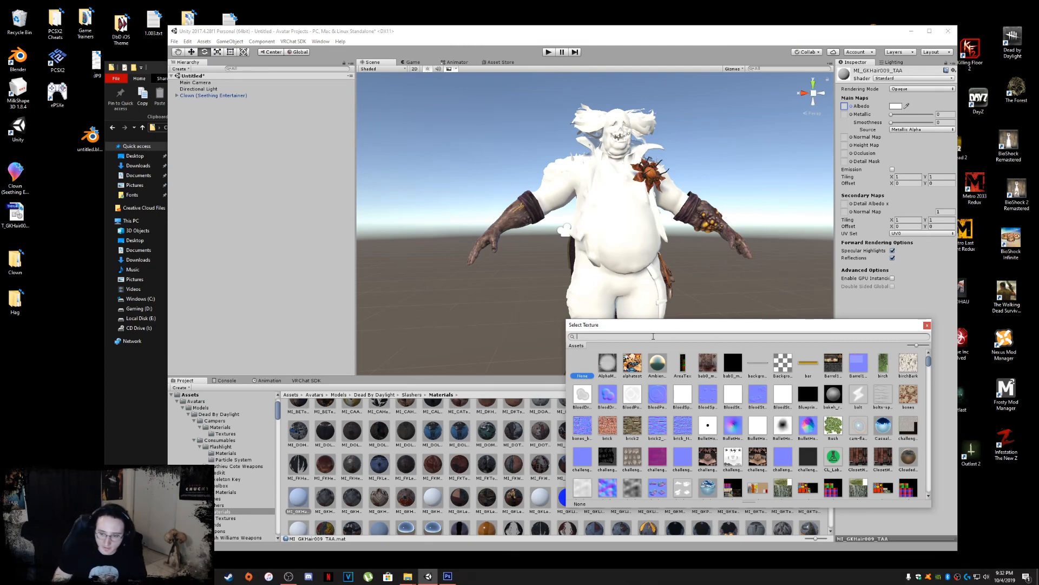
text(gkhair)
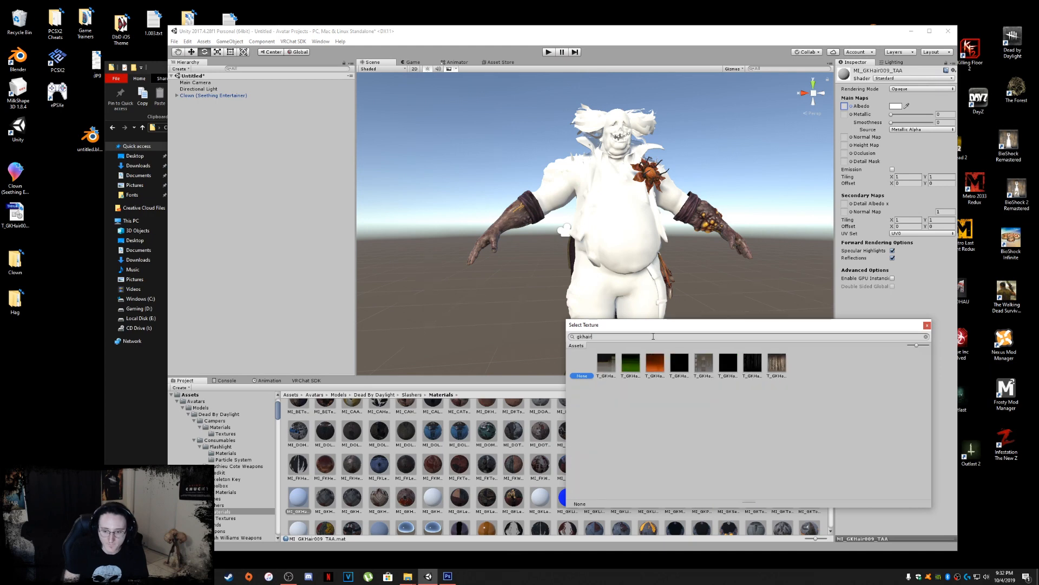
click(777, 367)
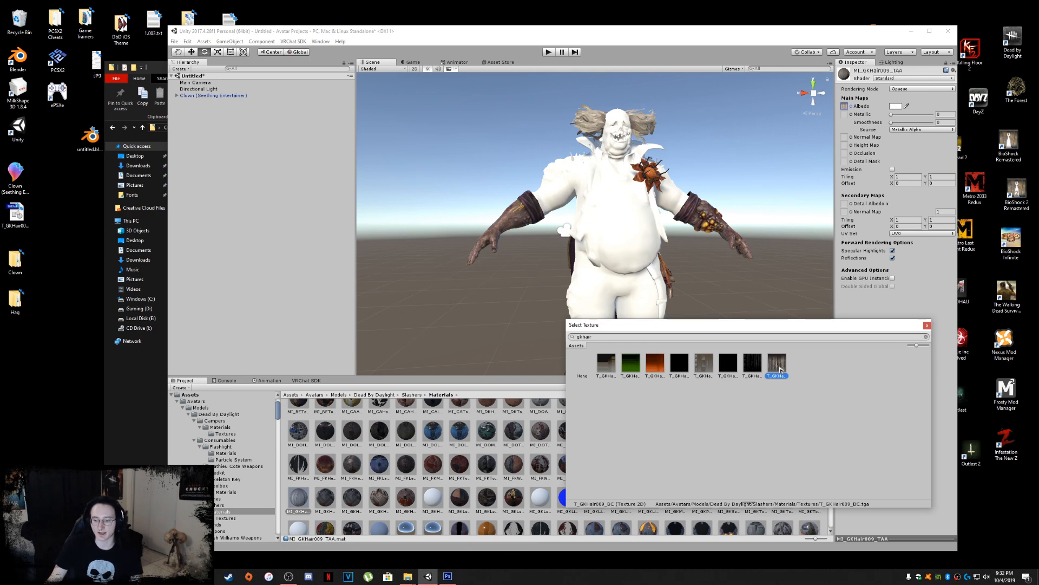
double_click(780, 369)
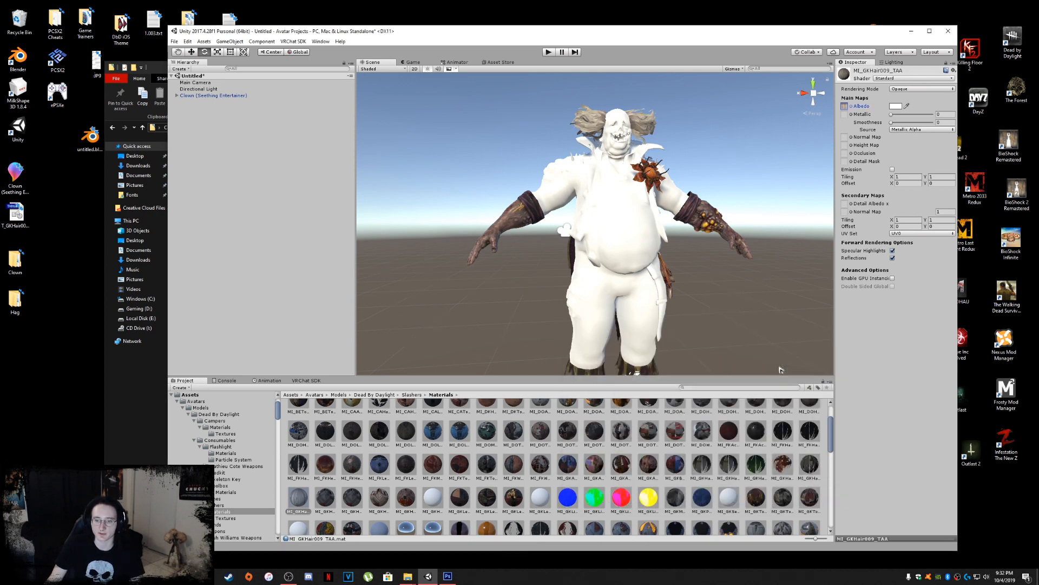
Step: Switch the hair material to the Standard 2-Sided shader with Cutout rendering mode and an alpha cutoff of 0.5
middle_drag(743, 204, 724, 286)
scroll(724, 292, up, 10)
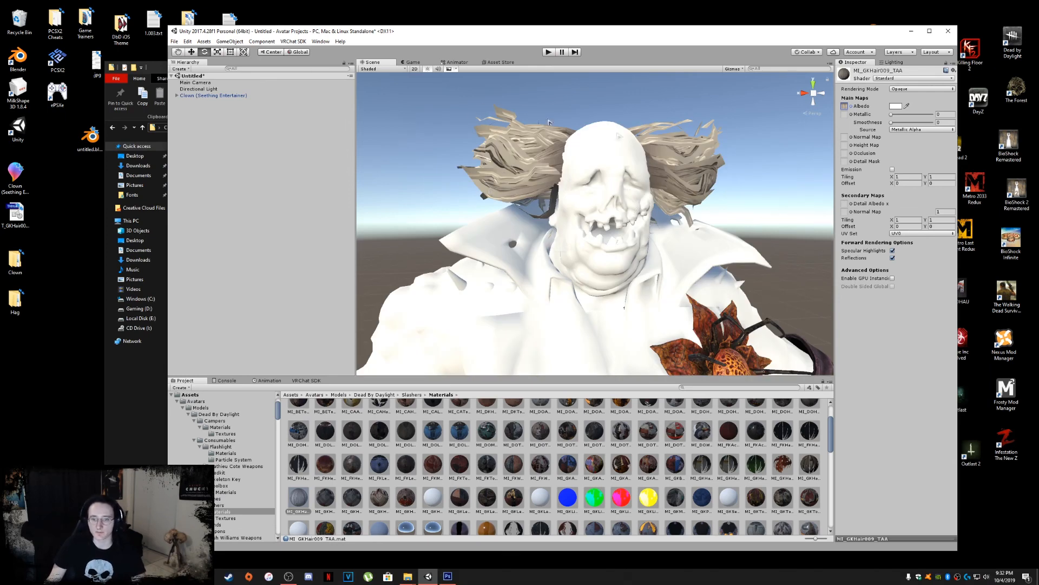
click(913, 80)
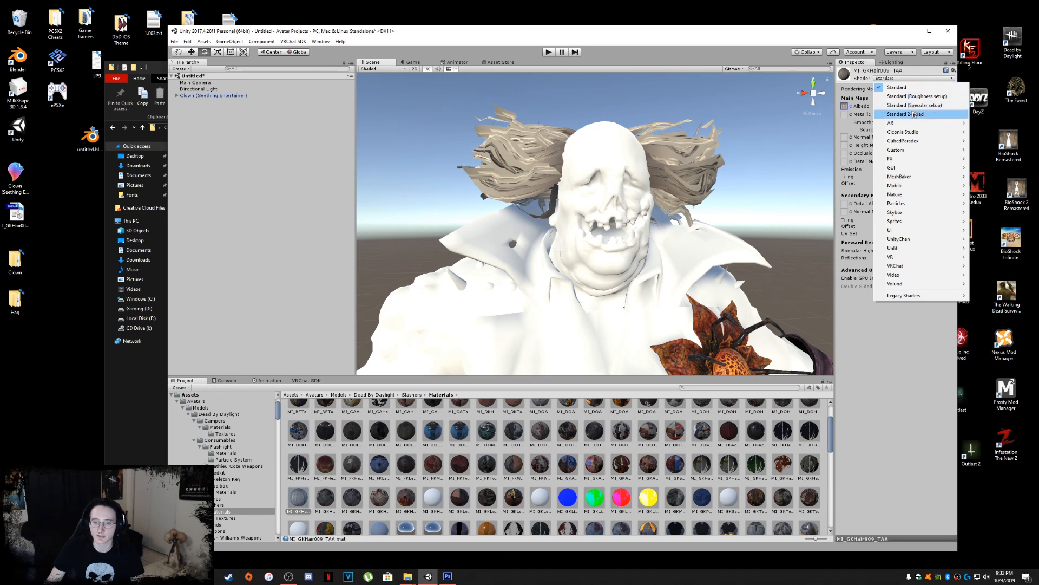
click(914, 114)
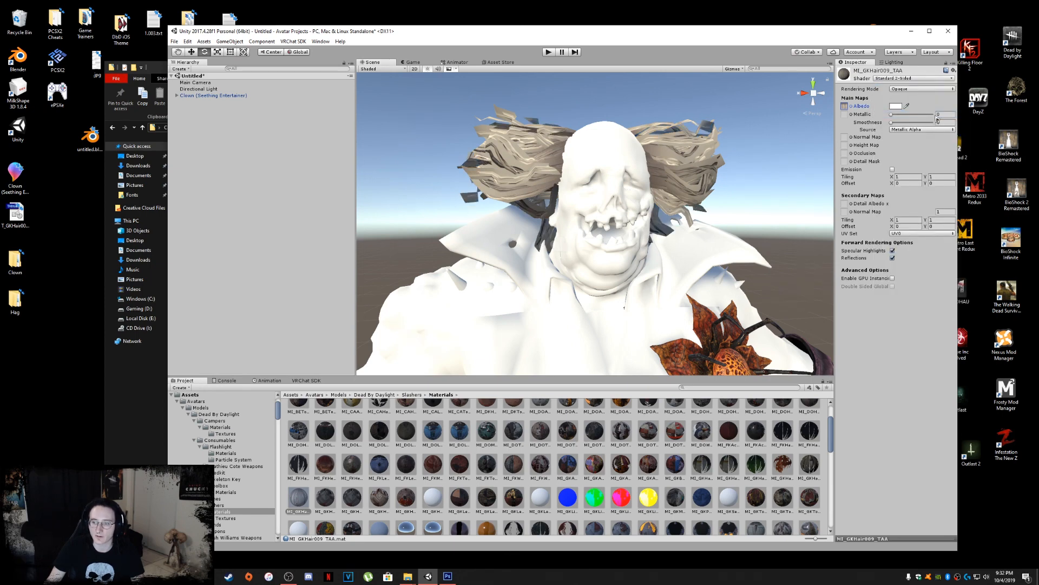
click(922, 88)
click(929, 108)
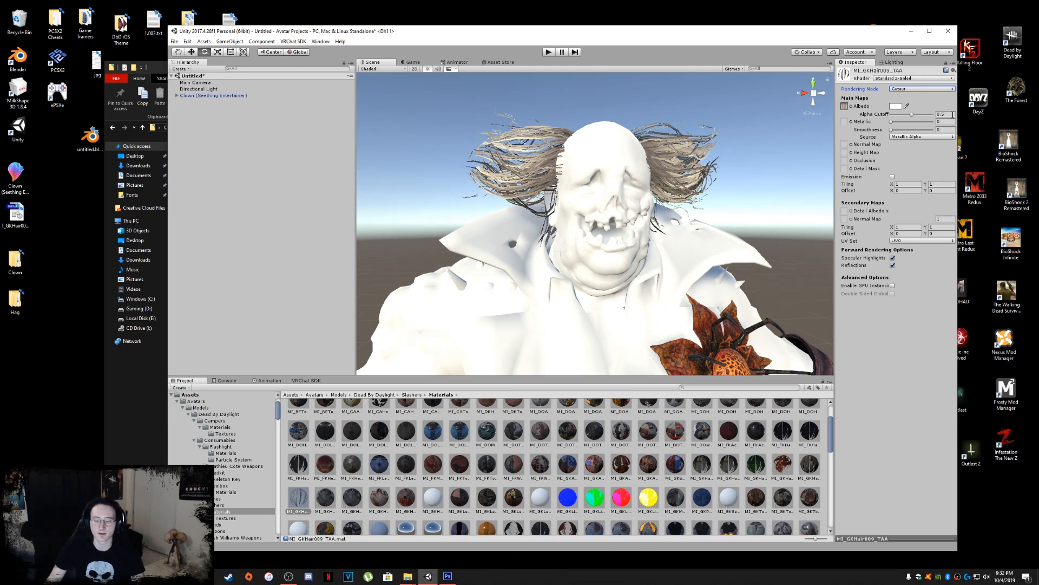
mouse_move(900, 114)
mouse_down()
mouse_move(921, 116)
mouse_move(905, 115)
mouse_up()
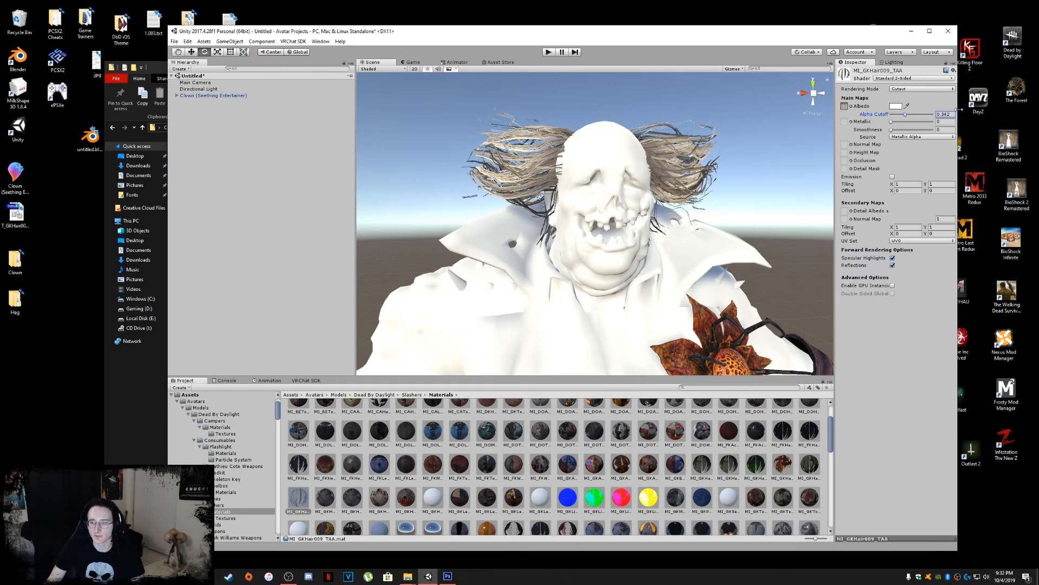
text(0.5)
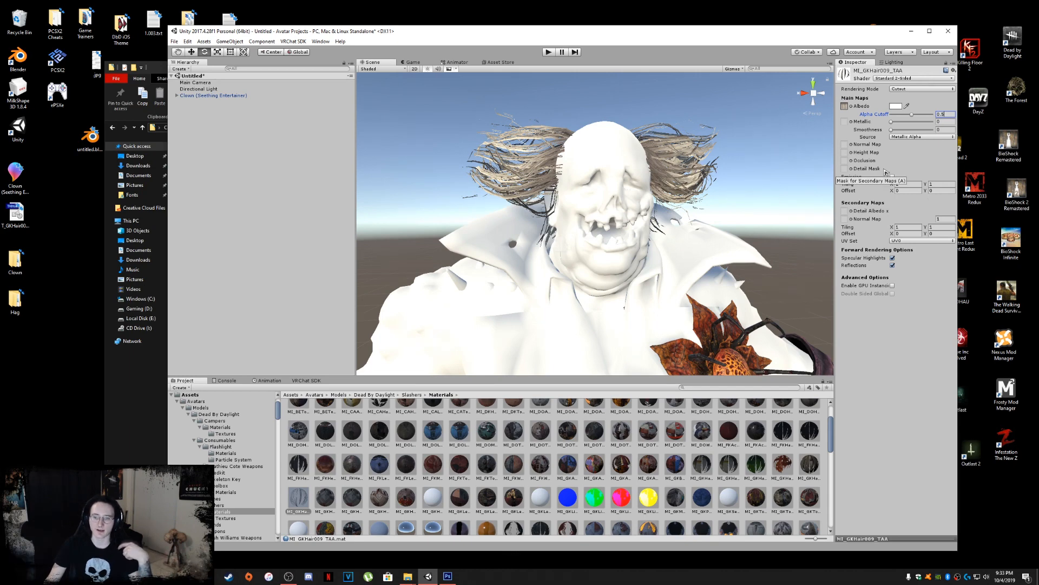
Step: Select the MI_GKHead009 material and assign the dark GKHead colour texture with the orange face details as its albedo map
click(433, 497)
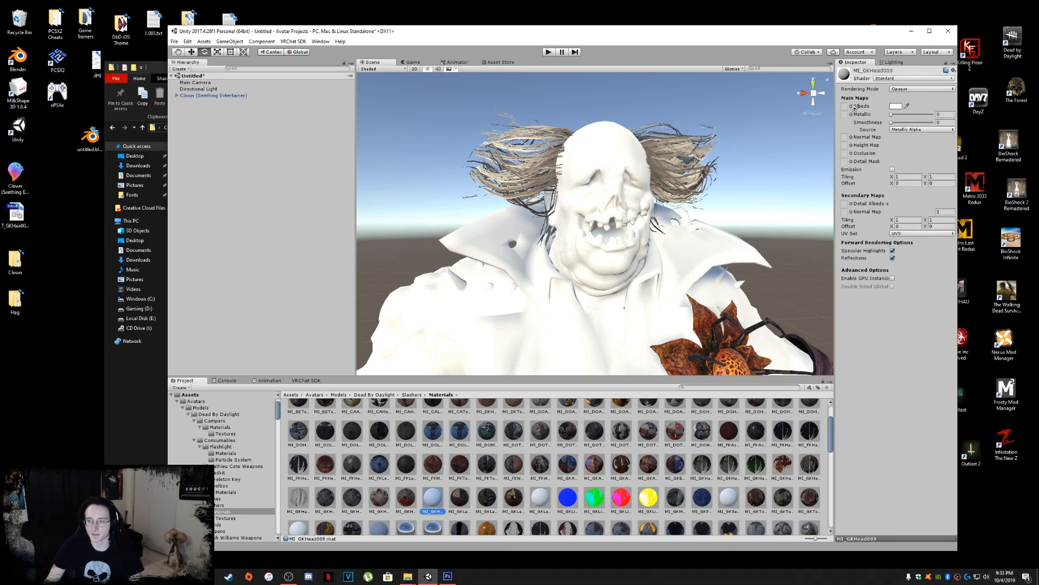
click(853, 106)
text(g)
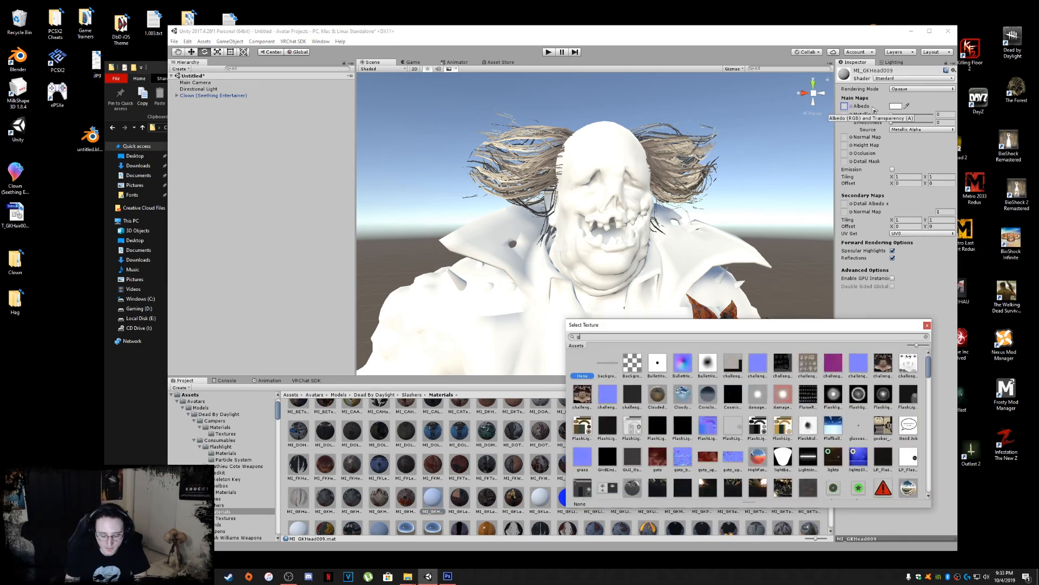
text(khead)
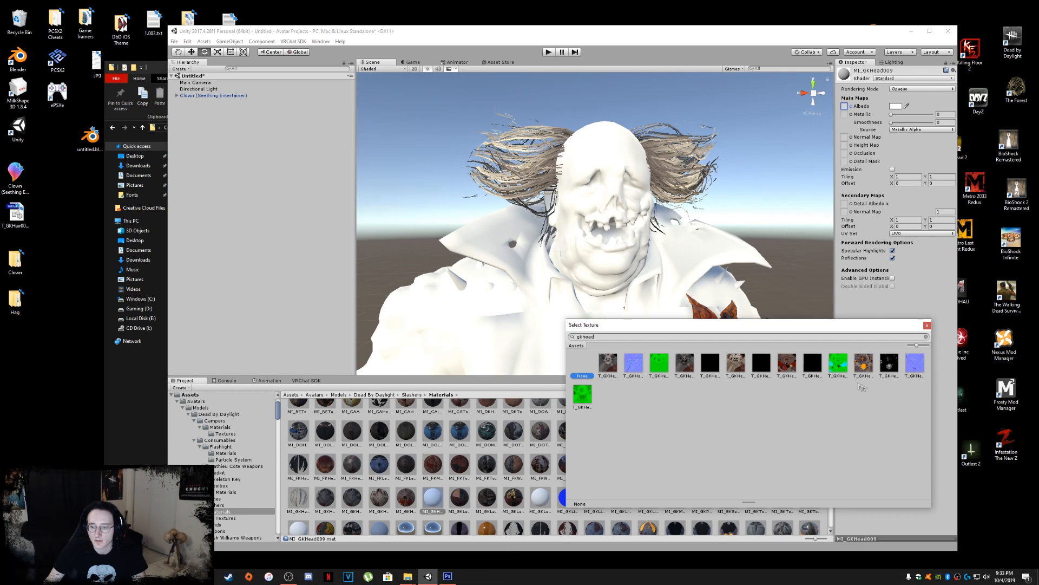
click(864, 362)
double_click(864, 361)
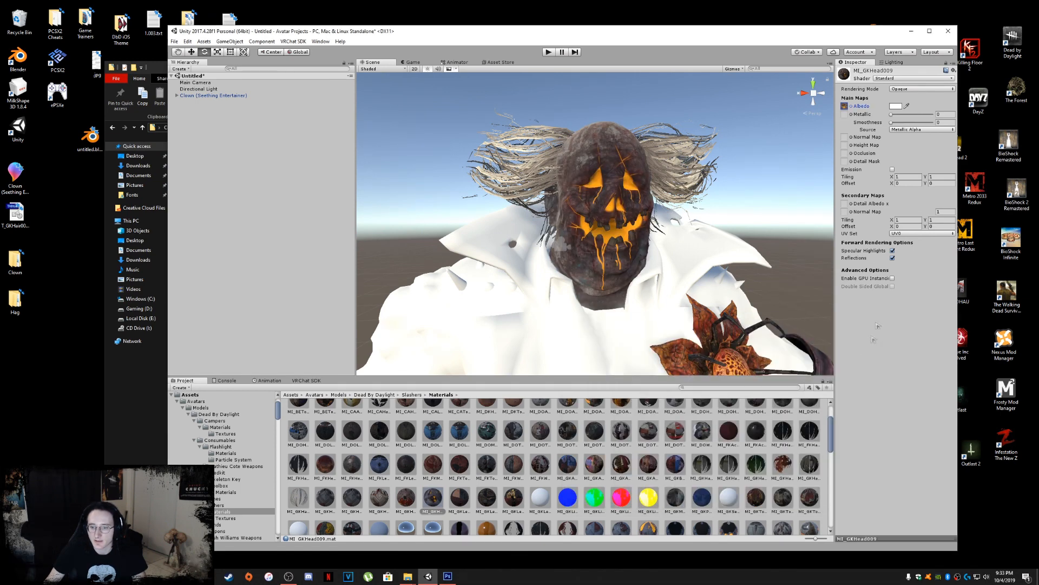
Step: Assign the green GKHead texture as the metallic map of the MI_GKHead009 material
click(851, 115)
text(gkhead)
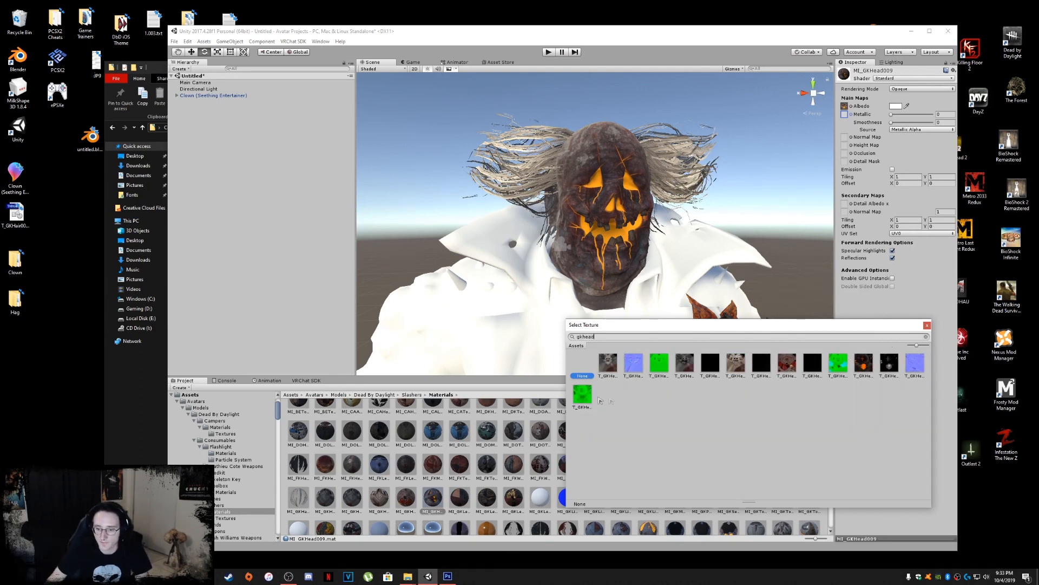
double_click(837, 360)
Step: Try T_GKHead009_ORM as the normal map of the MI_GKHead009 material
click(851, 138)
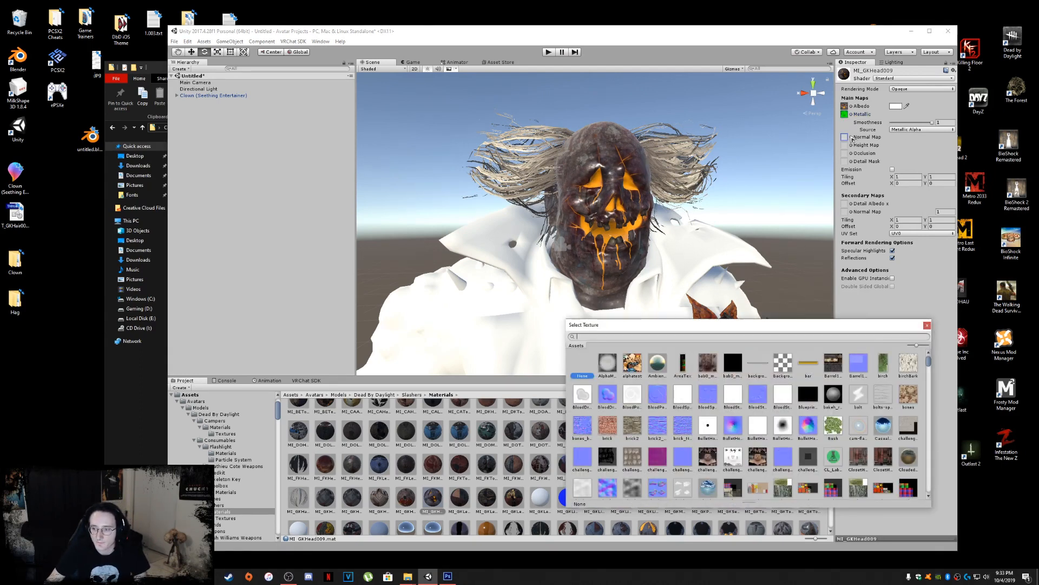
text(gkhead)
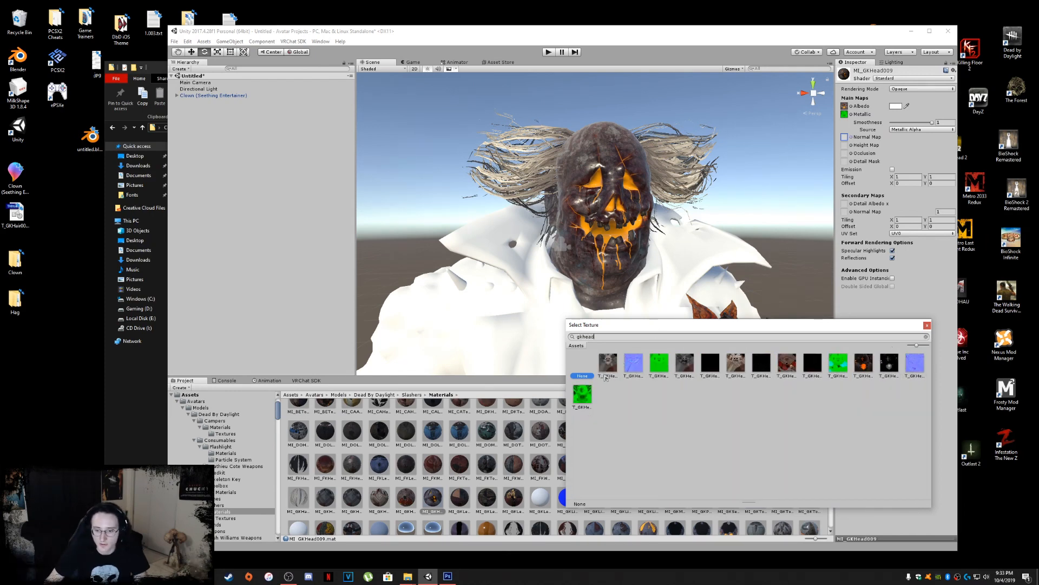
double_click(582, 396)
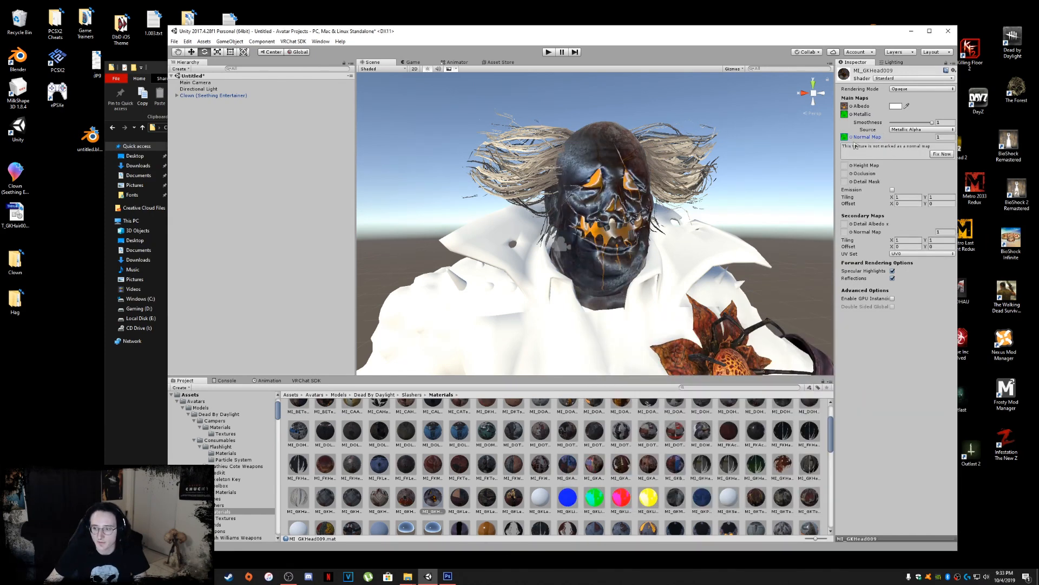
Step: Assign T_GKHead009_N as the normal map of the MI_GKHead009 material and fix its import type to normal map
click(851, 138)
text(gkhe)
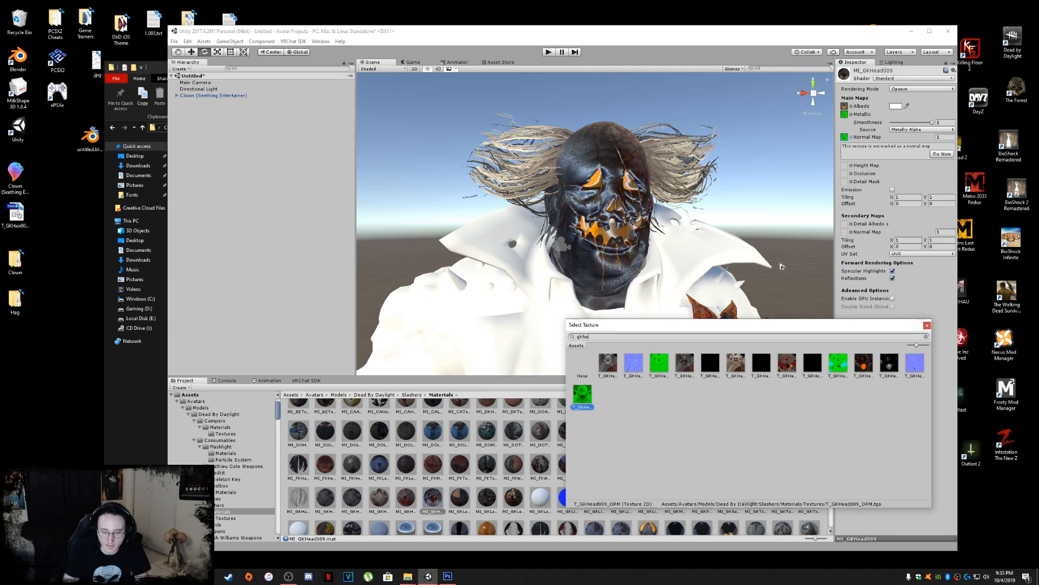
click(915, 363)
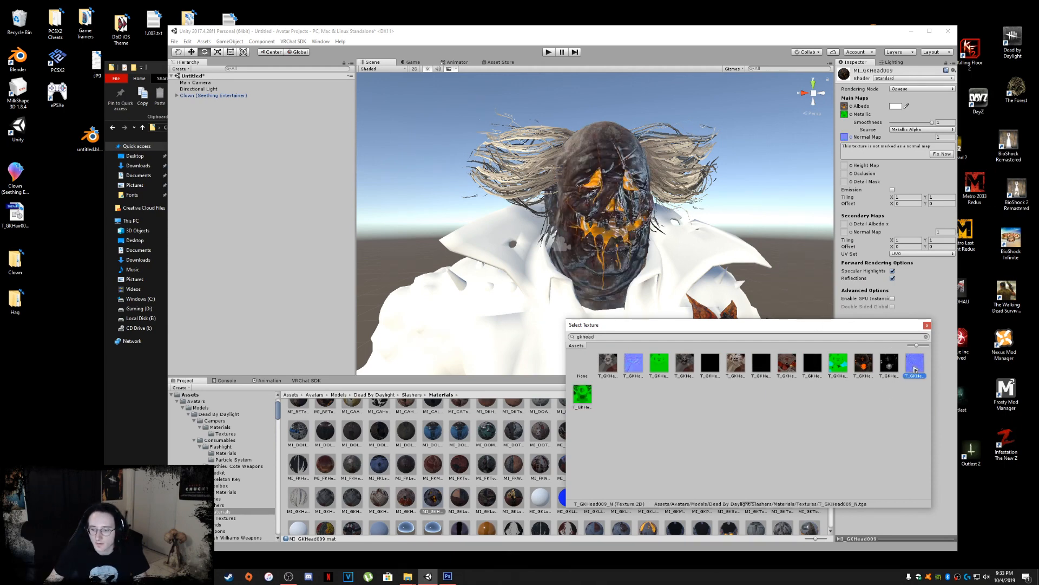
double_click(915, 362)
click(943, 154)
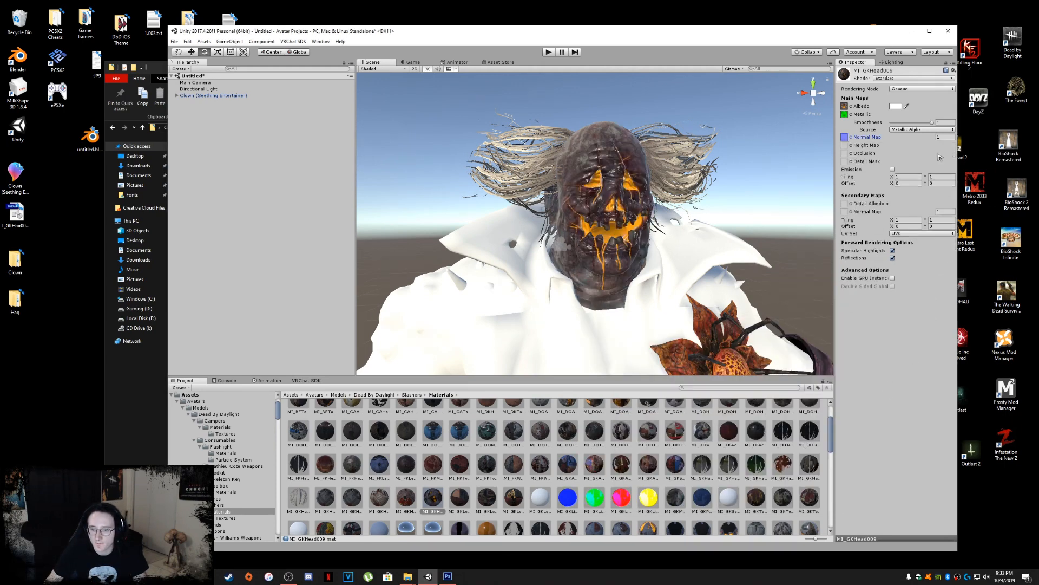
Step: Assign T_GKHead009_ORM as the occlusion map of the MI_GKHead009 material
click(852, 154)
text(gkhead)
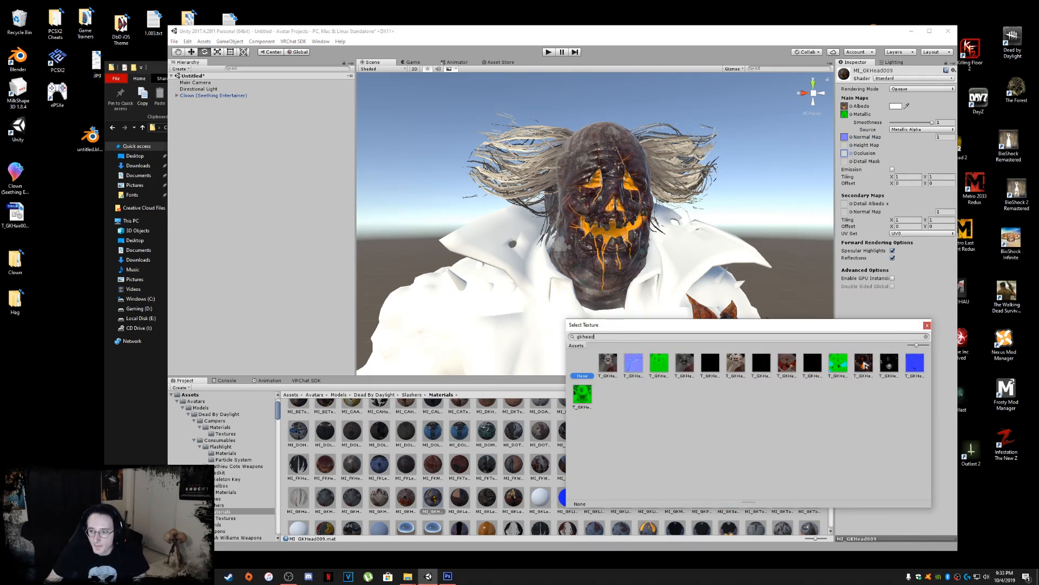
click(583, 393)
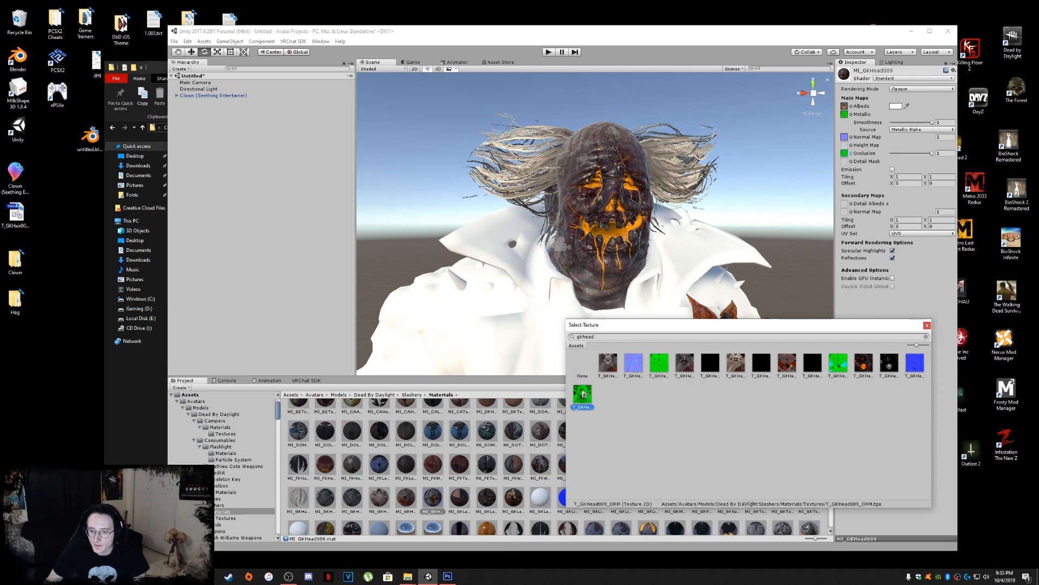
double_click(584, 394)
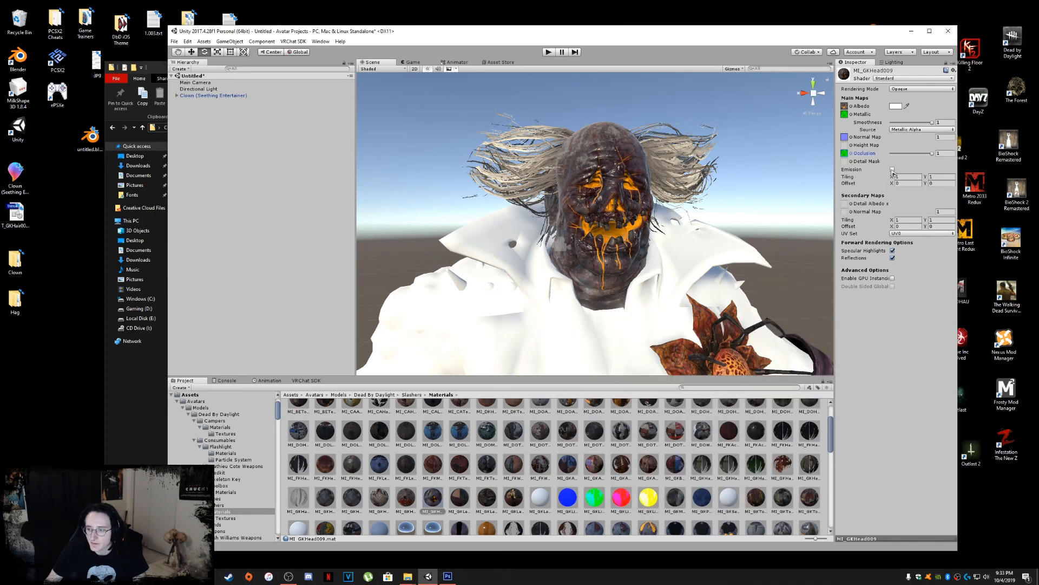
Step: Enable emission on the MI_GKHead009 material and paste the copied orange hex value as its emission colour
click(892, 170)
click(896, 176)
click(85, 174)
key(ctrl+v)
click(94, 7)
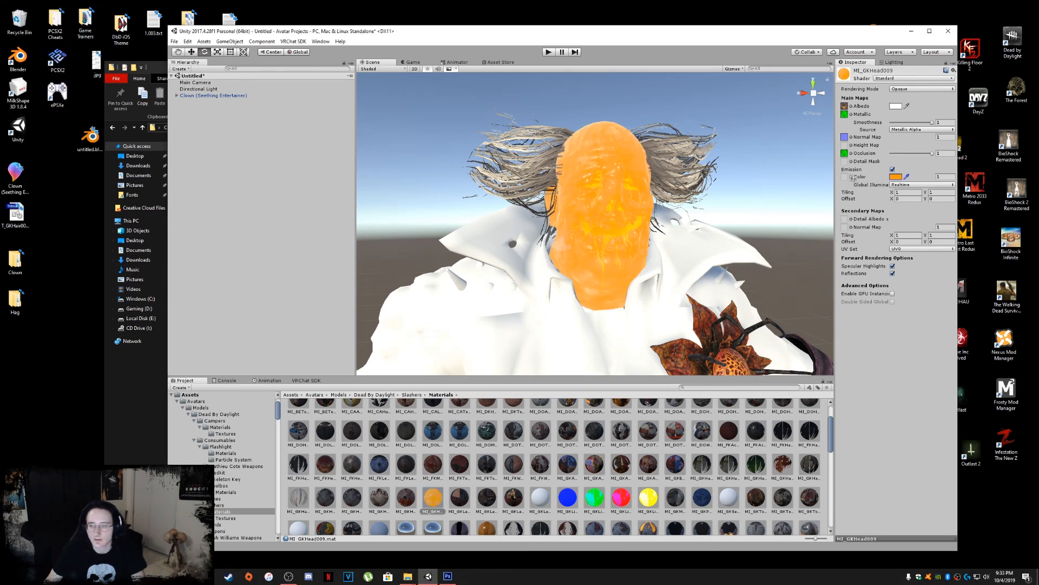
Step: Assign T_GKHead009_BDE as the emission map of the MI_GKHead009 material
click(851, 177)
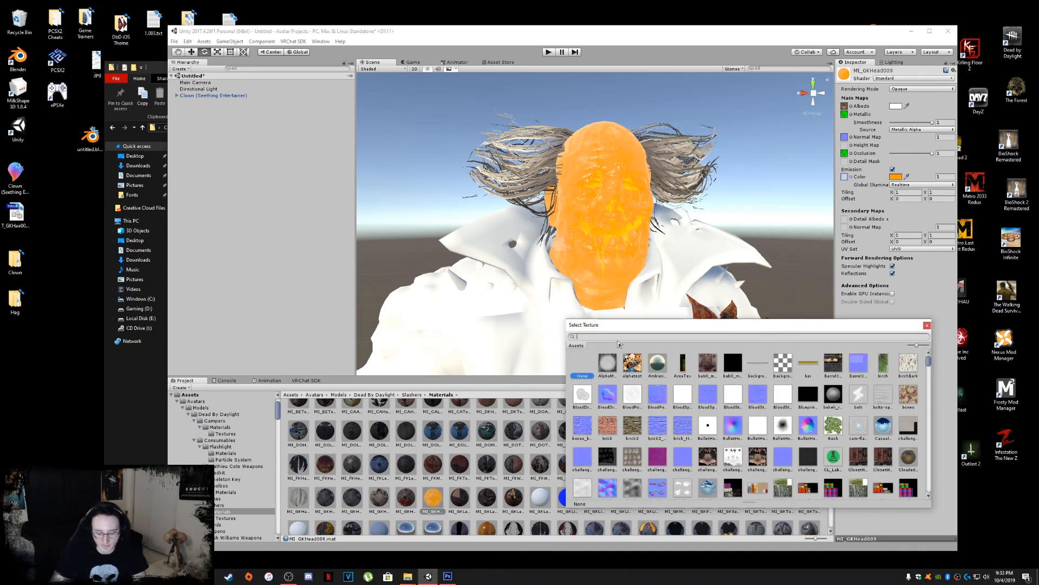
text(gkhead)
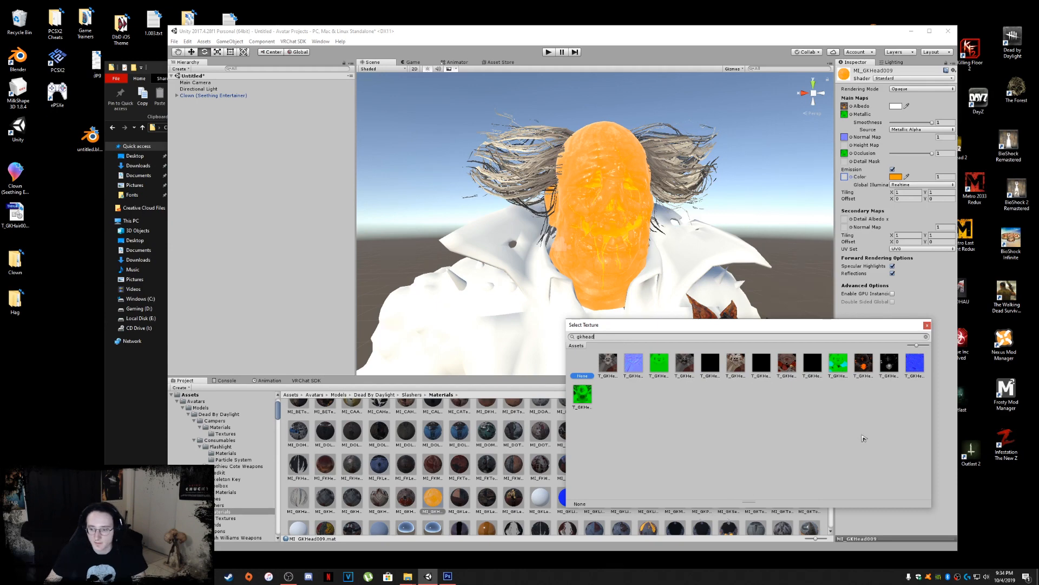
click(890, 363)
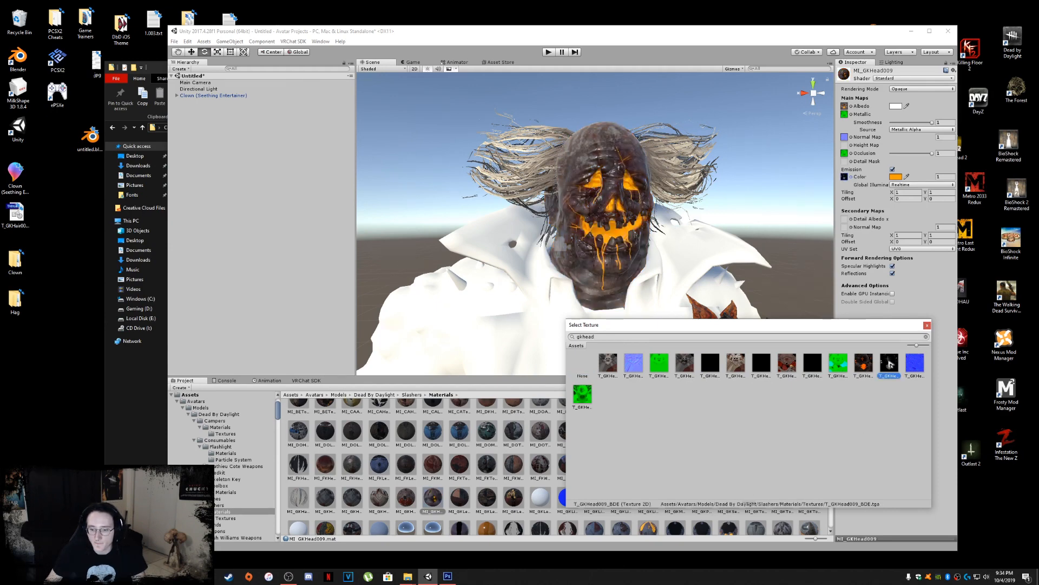
double_click(890, 363)
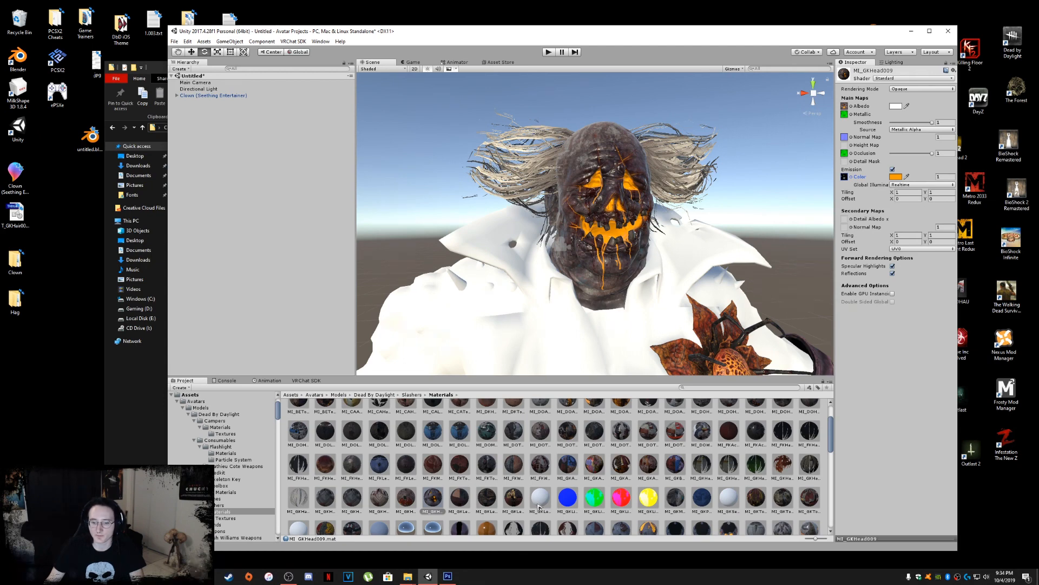
Step: Select the MI_GKLegs009 material and assign the dark reddish GKLegs colour texture as its albedo map
click(541, 498)
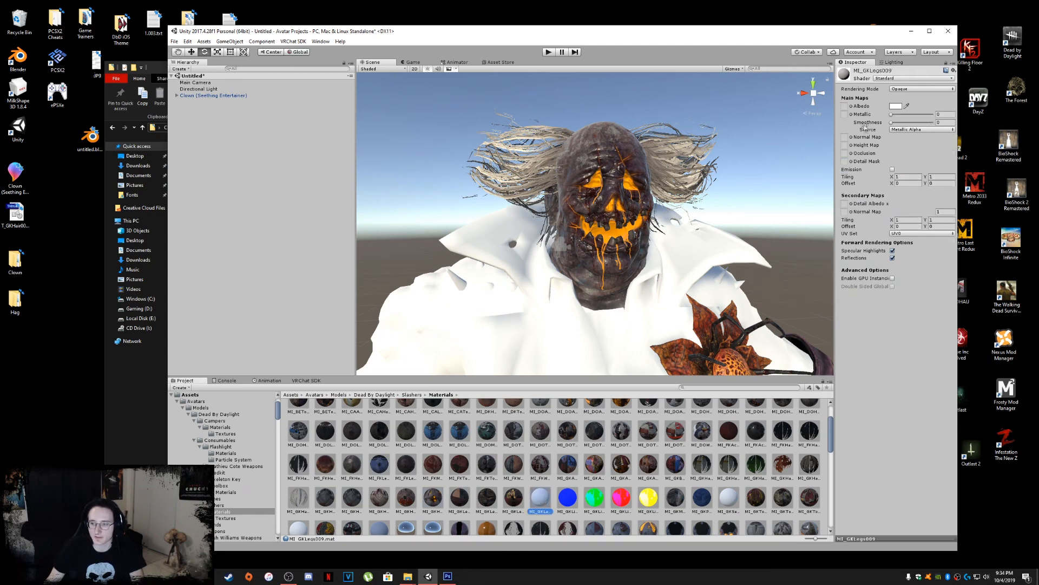
click(852, 106)
text(gklegs)
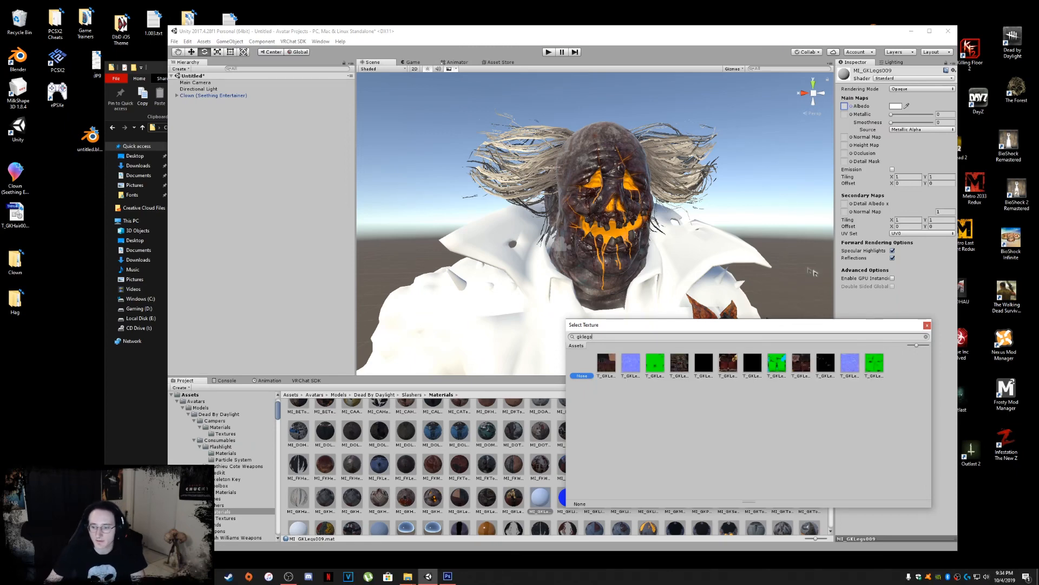
click(803, 366)
double_click(807, 369)
Step: Assign T_GKLegs009_ORM as the metallic map of the MI_GKLegs009 material
scroll(731, 330, down, 5)
middle_drag(728, 336, 691, 253)
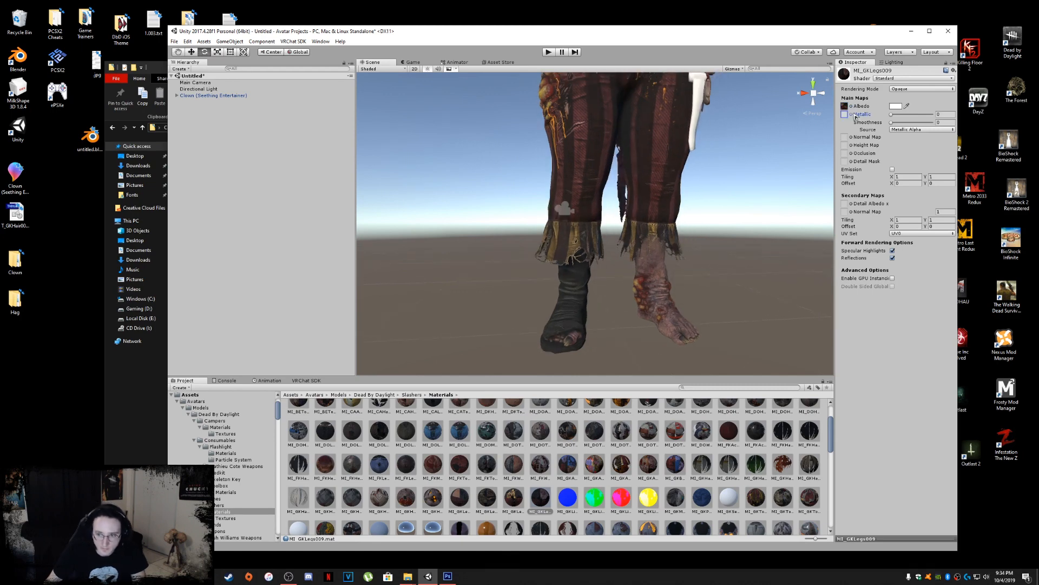
click(853, 115)
text(gklegs)
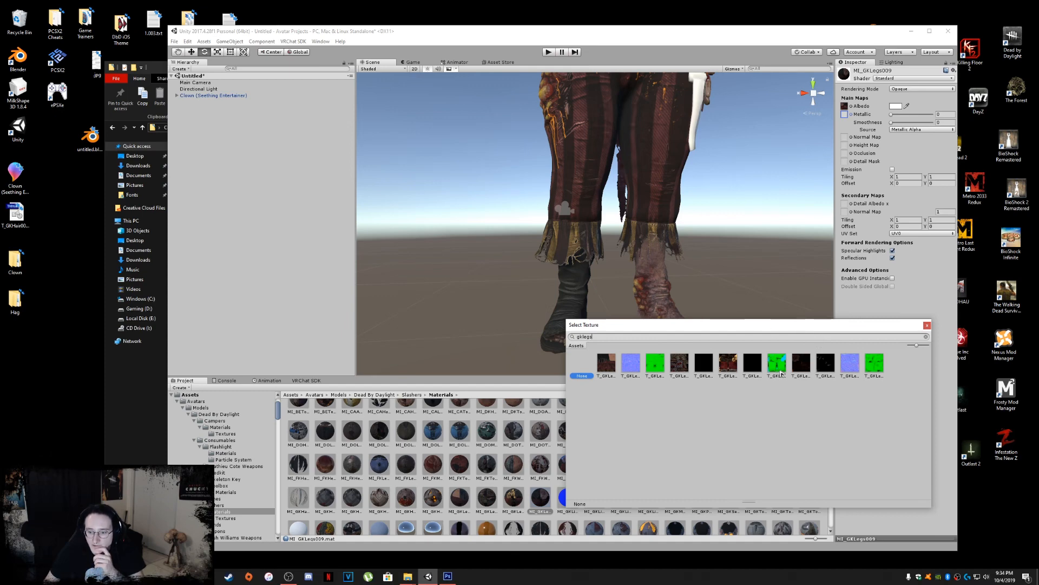
click(729, 363)
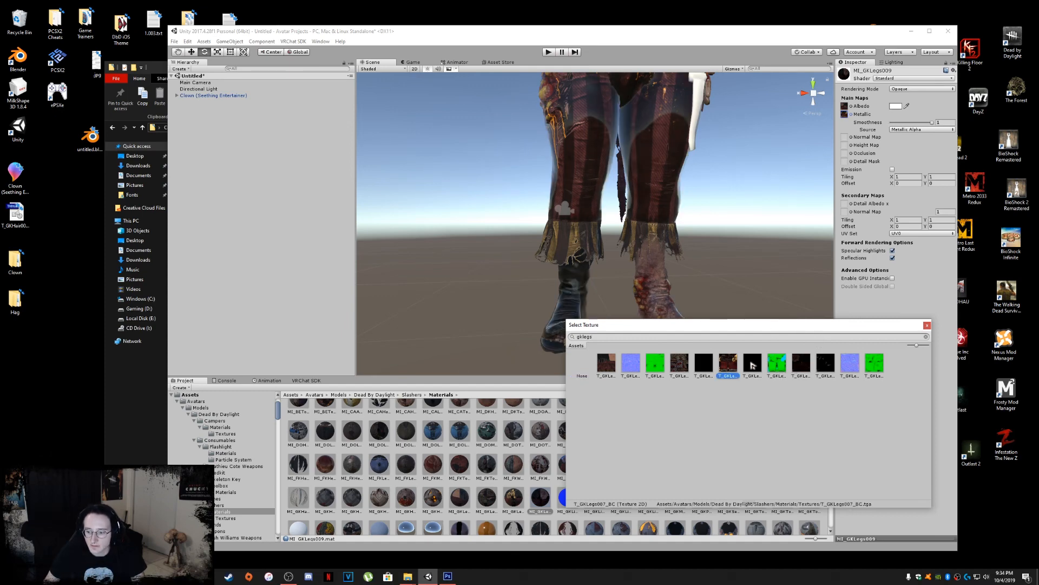
click(805, 365)
click(825, 364)
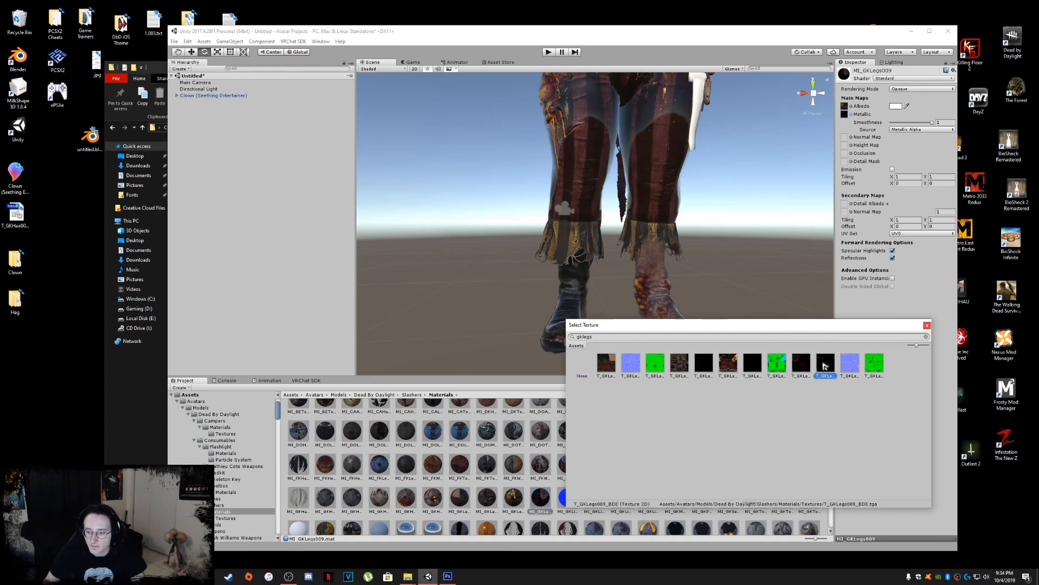
click(875, 364)
double_click(875, 365)
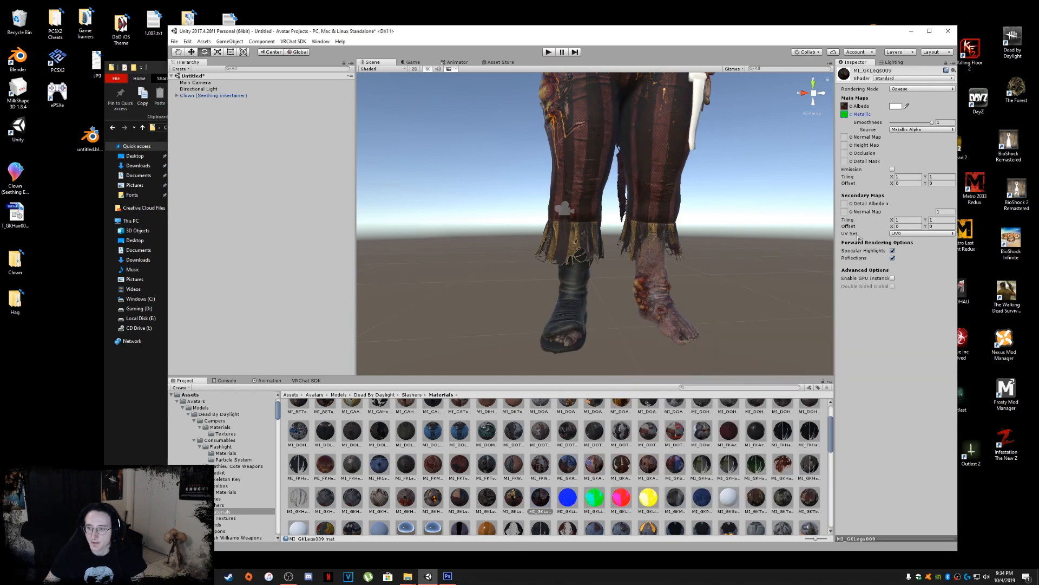
Step: Assign T_GKLegs009_N as the normal map of the MI_GKLegs009 material and fix its import type to normal map
click(851, 137)
text(gklegs)
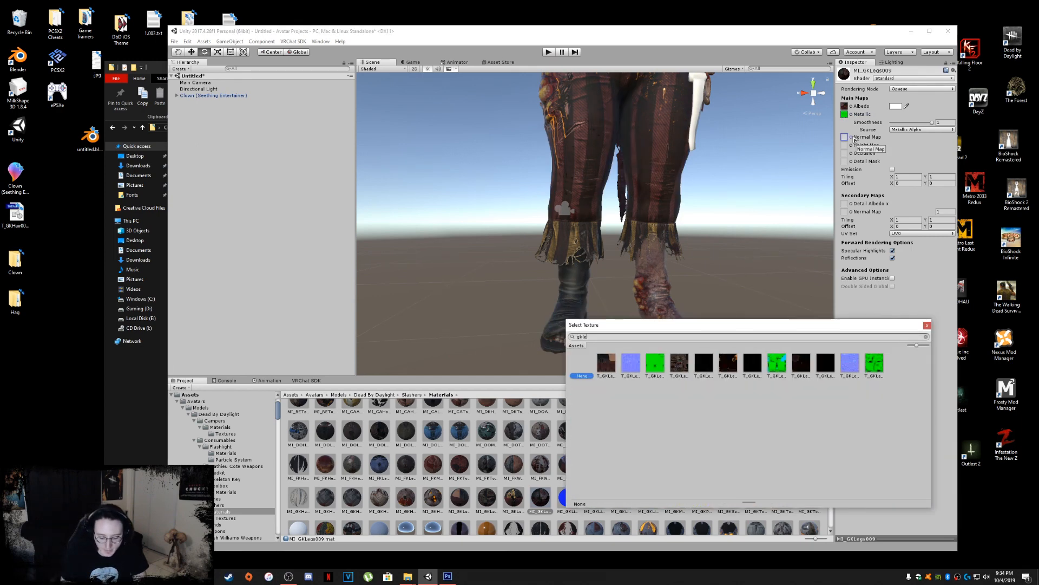
click(881, 370)
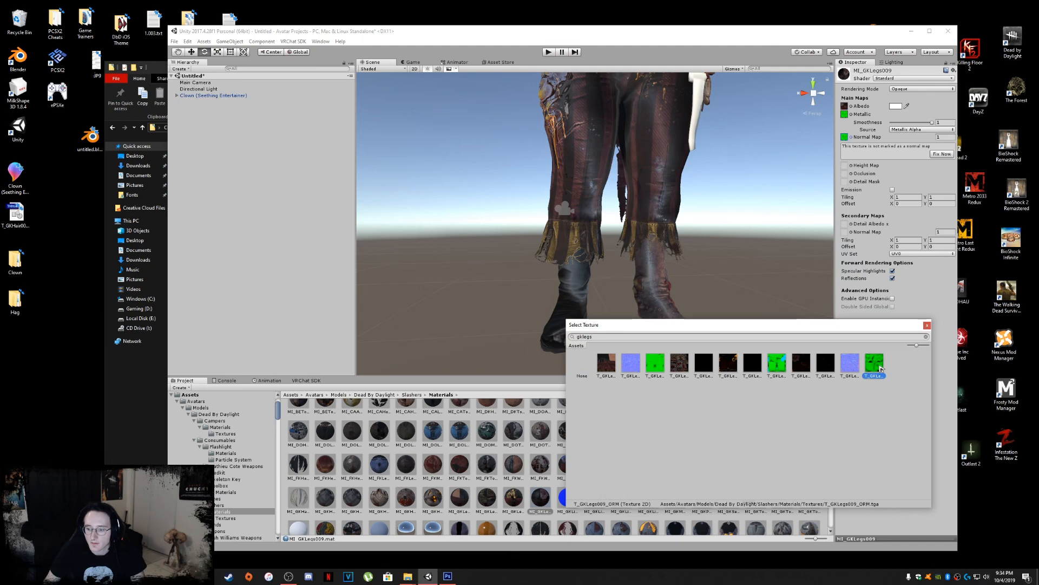
double_click(850, 362)
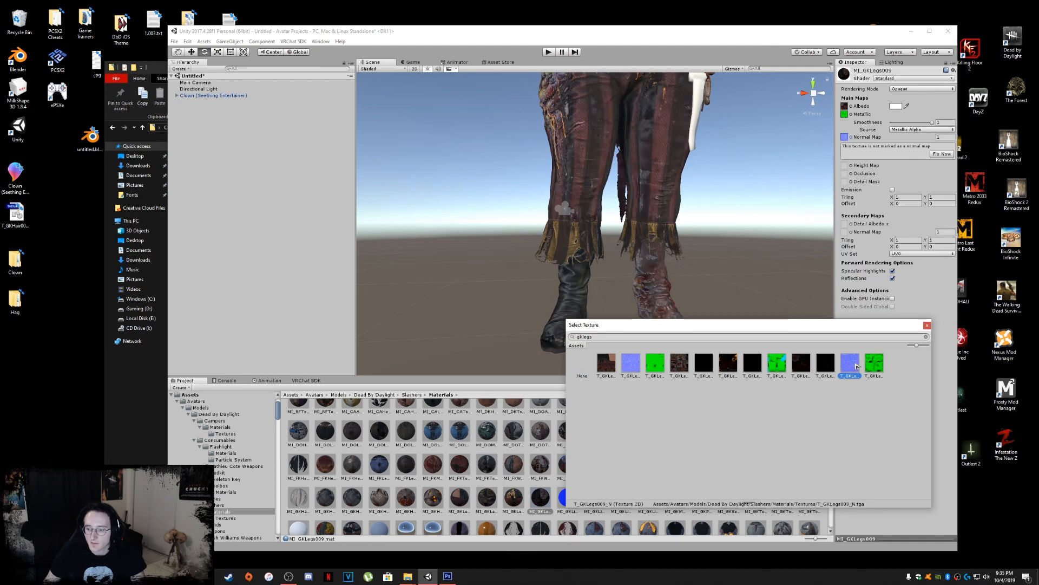
click(942, 154)
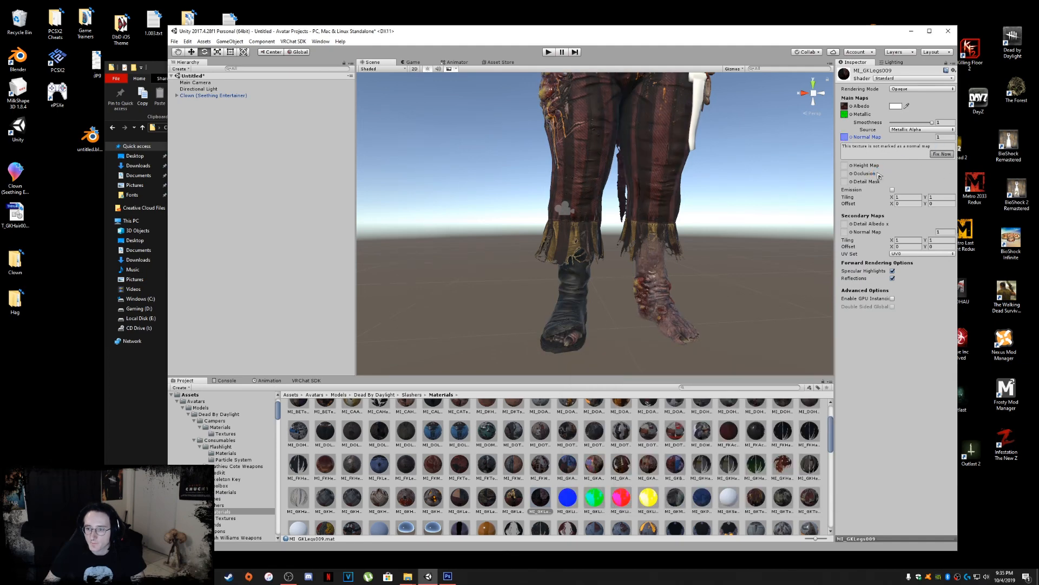
Step: Assign T_GKLegs009_ORM as the occlusion map of the MI_GKLegs009 material
click(851, 153)
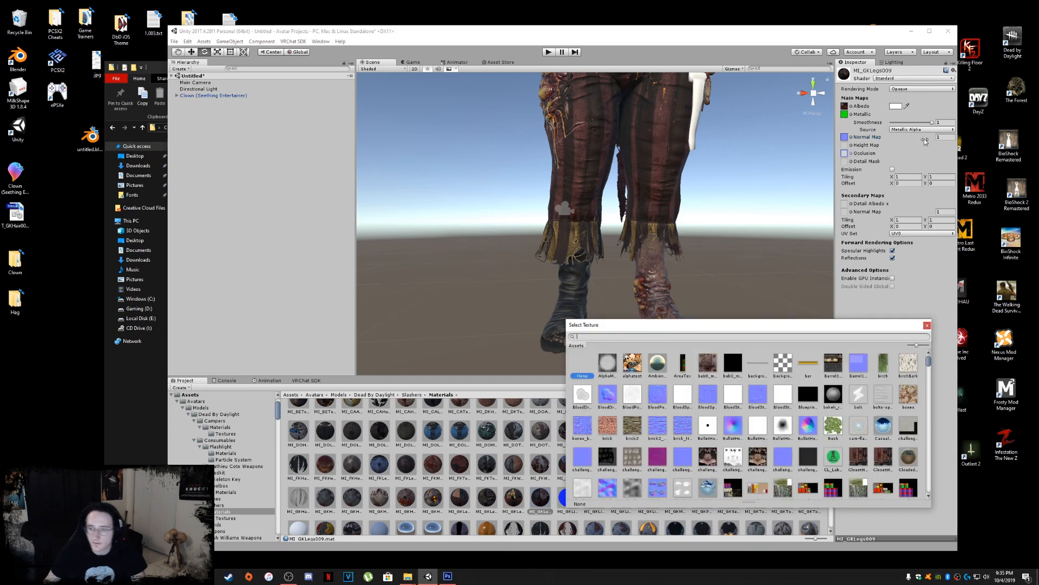
text(gklegs)
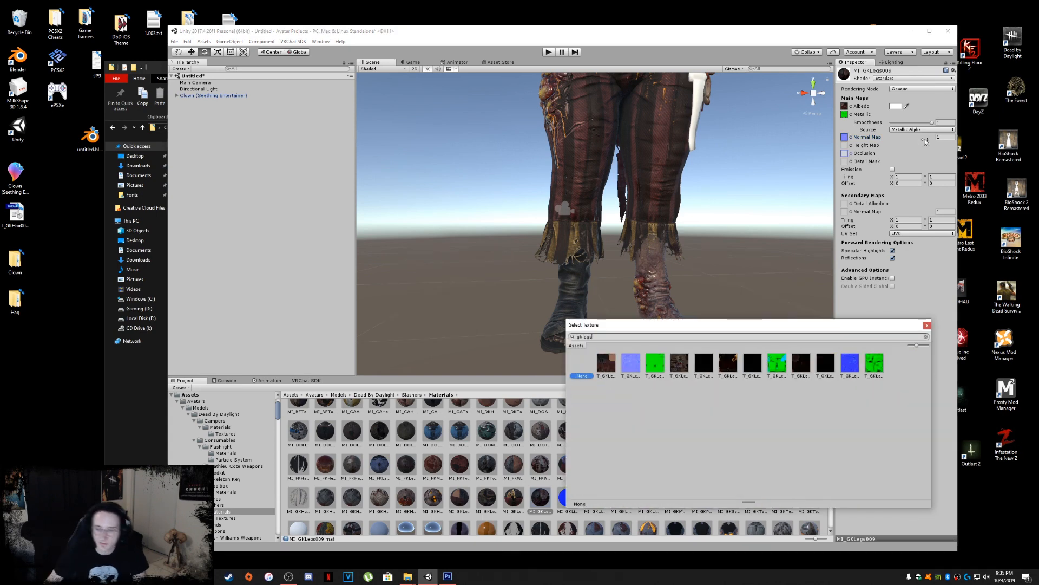
click(873, 362)
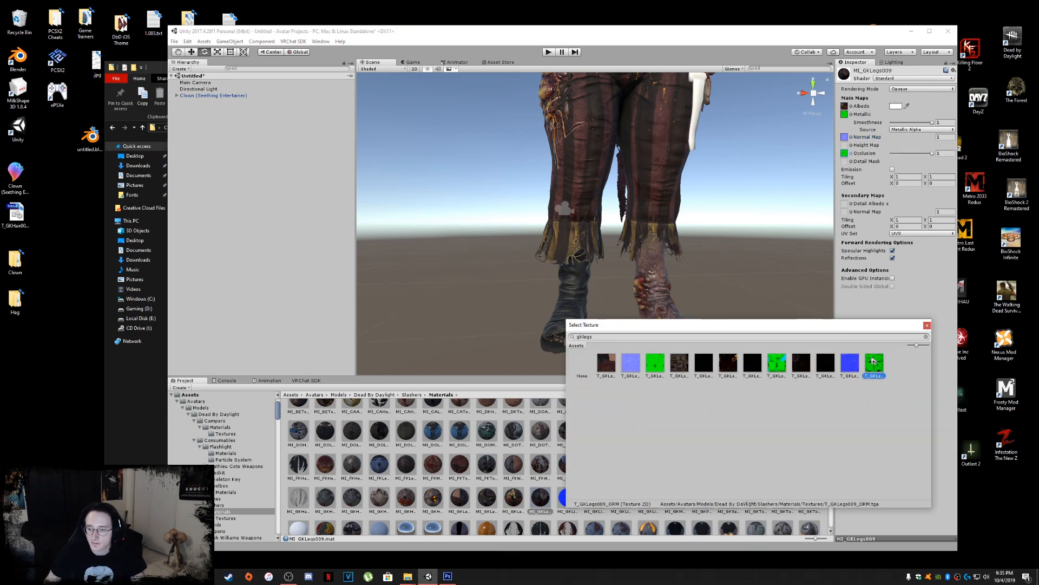
double_click(874, 362)
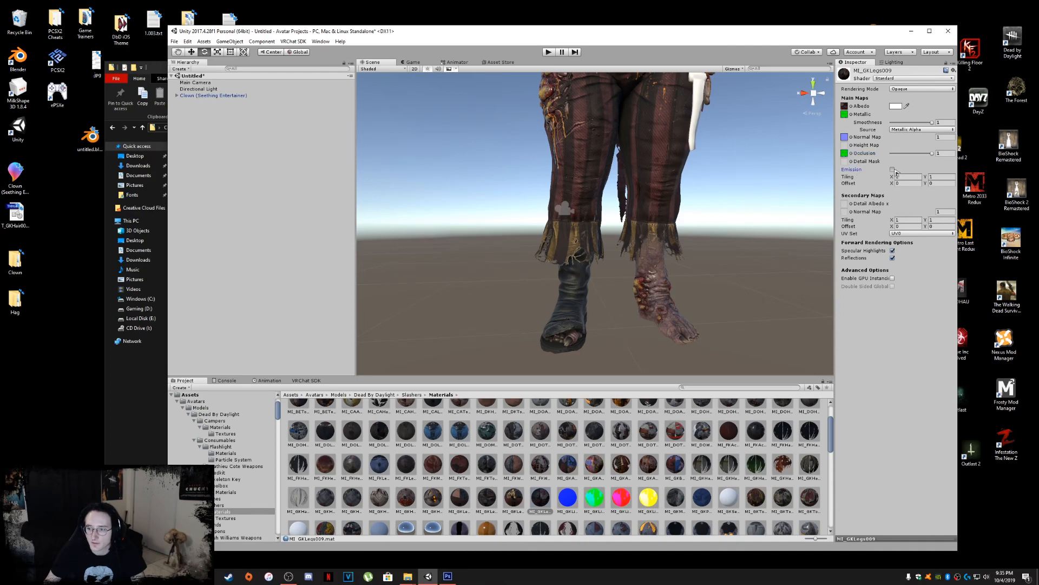
Step: Enable emission on the MI_GKLegs009 material and paste the copied orange hex value as its emission colour
click(893, 169)
click(896, 177)
click(74, 174)
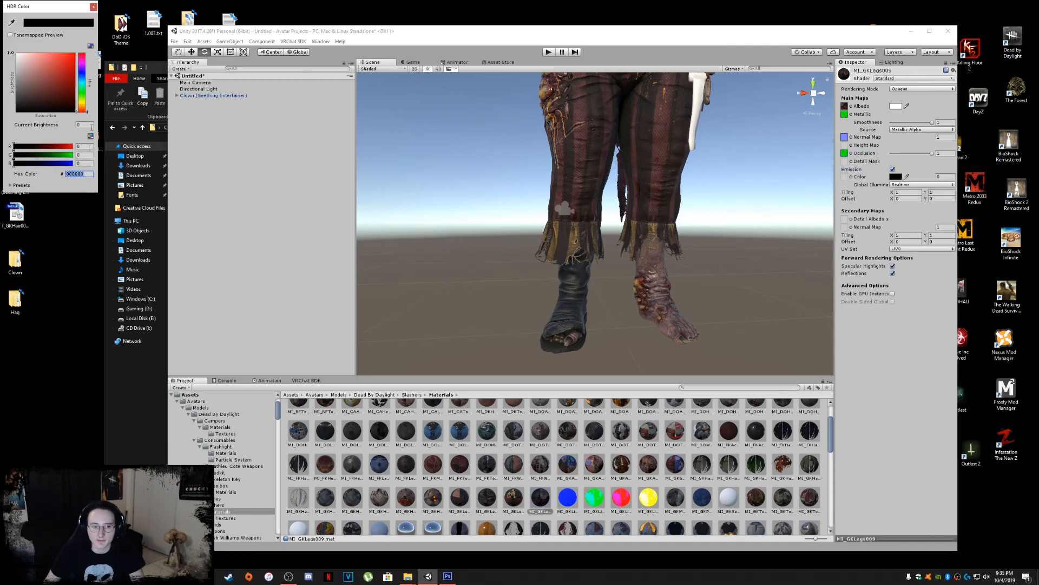
key(ctrl+v)
click(93, 7)
Step: Assign T_GKLegs009_BDE as the emission map of the MI_GKLegs009 material
click(851, 176)
text(gklegs)
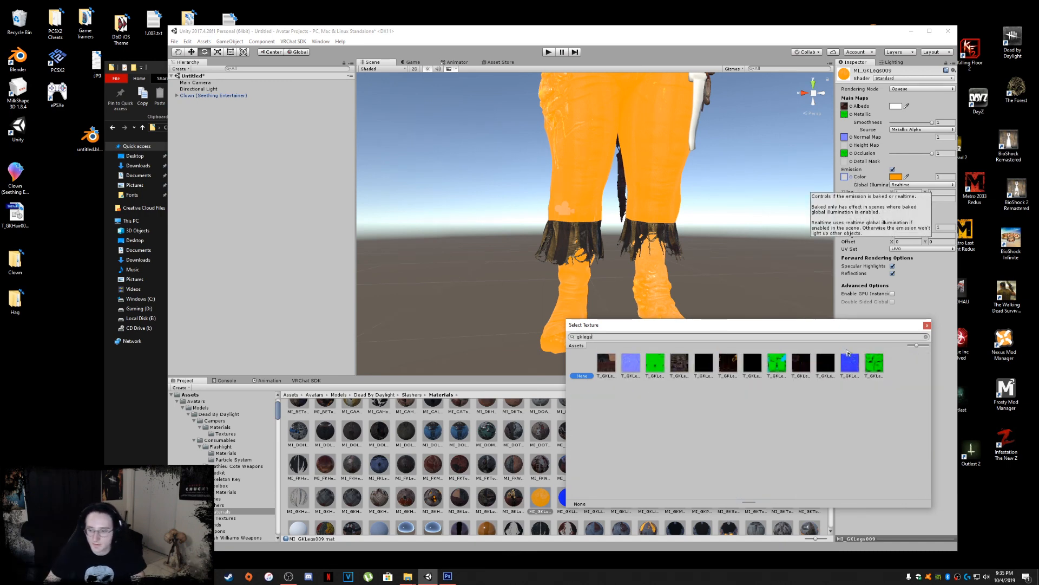
click(826, 362)
double_click(830, 362)
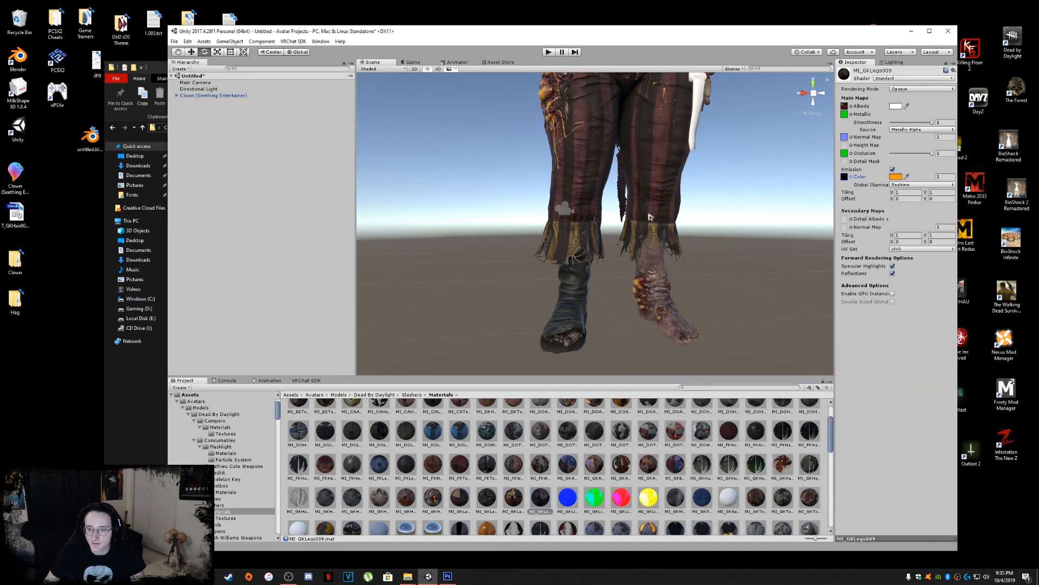
Step: Select the MI_GKSeringue009 material and assign the grey colour texture from the "gkser" textures as its albedo map
right_drag(651, 216, 675, 210)
middle_drag(675, 210, 683, 211)
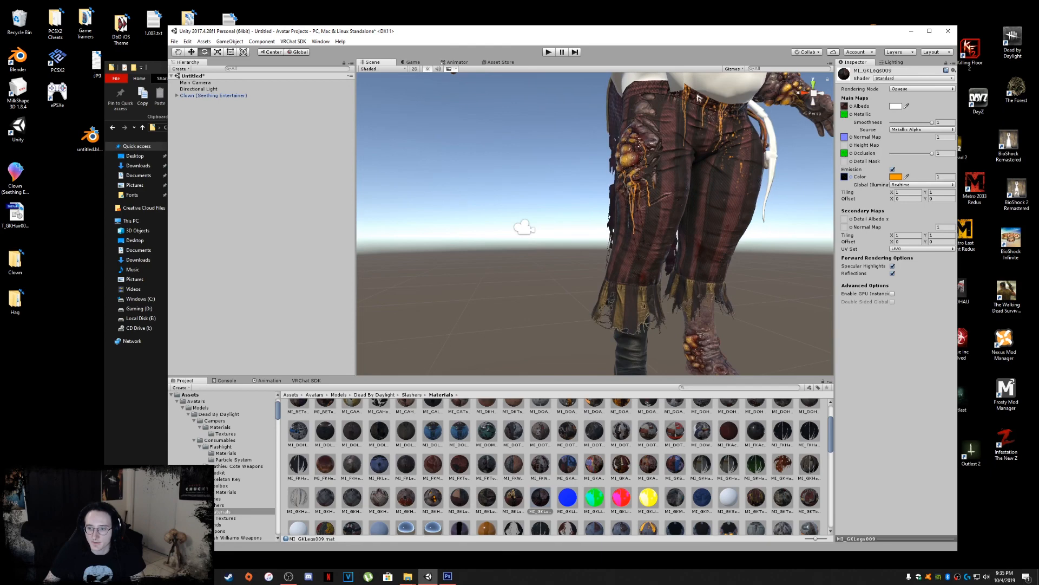
right_drag(770, 231, 732, 225)
mouse_move(732, 225)
middle_down()
mouse_move(720, 220)
mouse_move(717, 239)
mouse_move(737, 219)
middle_up()
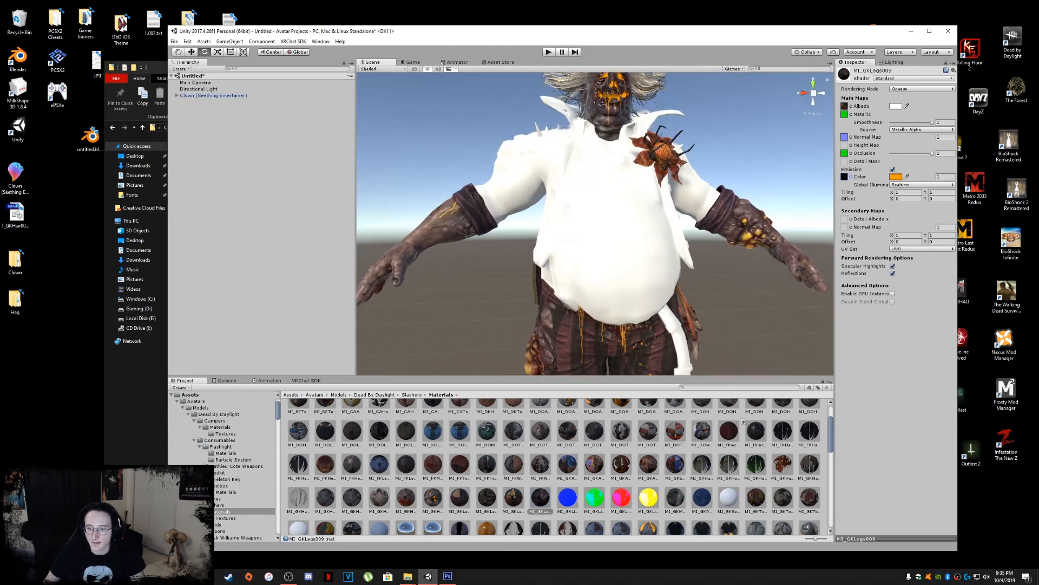
click(727, 502)
scroll(728, 488, down, 1)
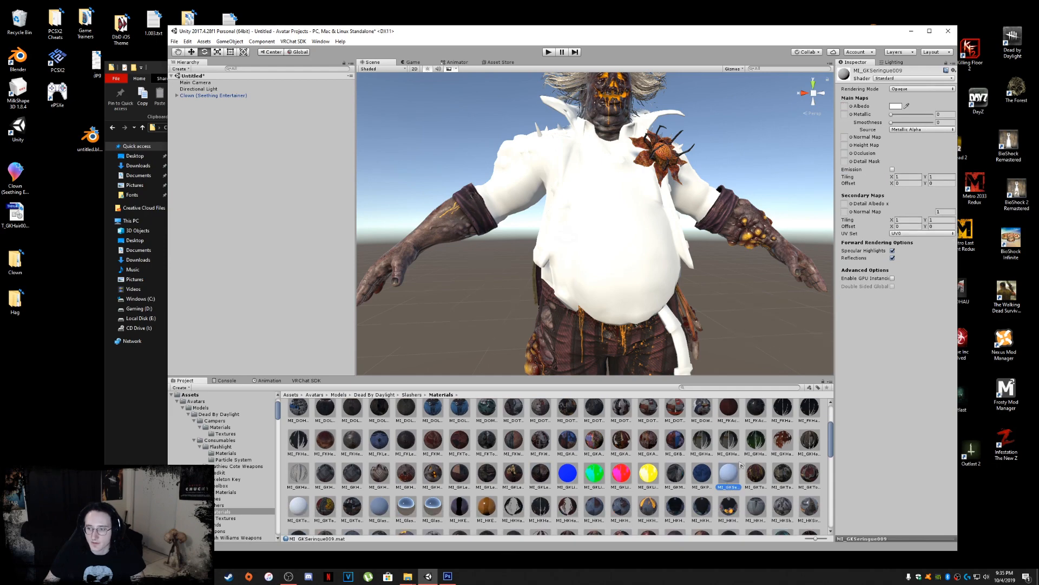
middle_drag(758, 271, 714, 272)
right_drag(714, 272, 675, 274)
middle_drag(675, 274, 628, 271)
right_drag(628, 270, 568, 266)
middle_drag(758, 260, 677, 257)
right_drag(677, 257, 607, 255)
middle_drag(785, 254, 595, 253)
click(851, 106)
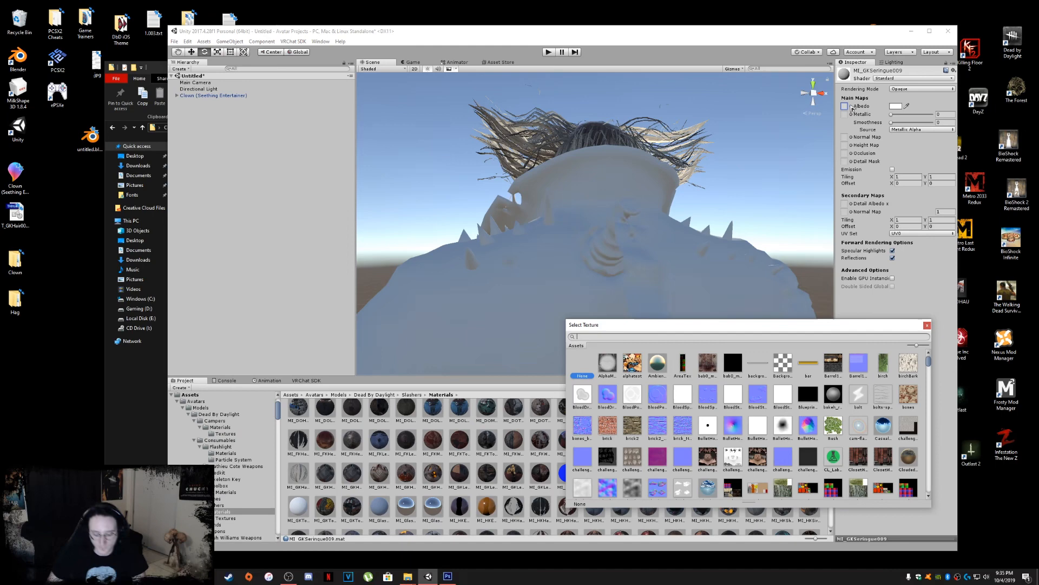
text(gkser)
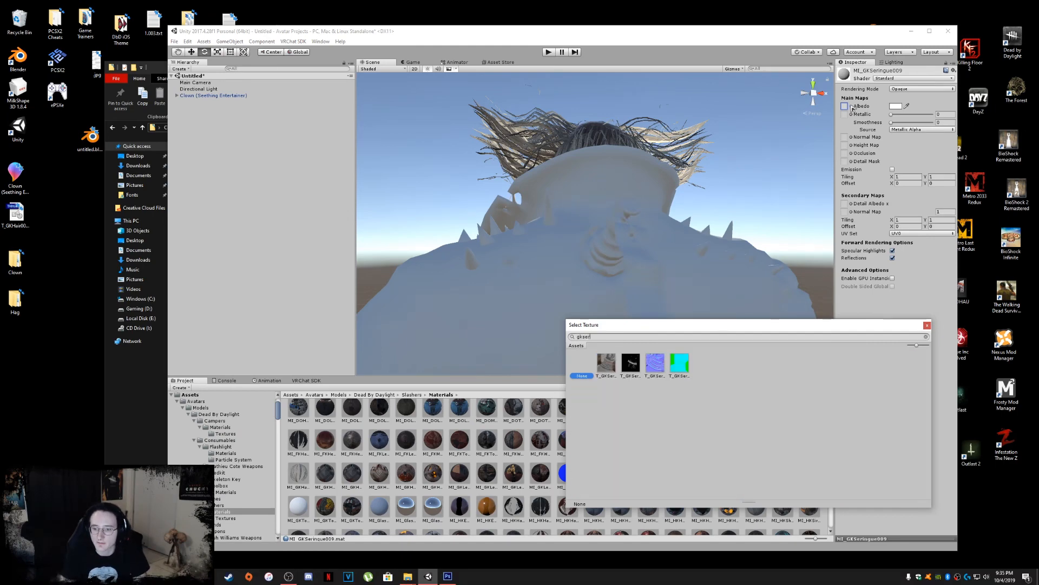
double_click(606, 362)
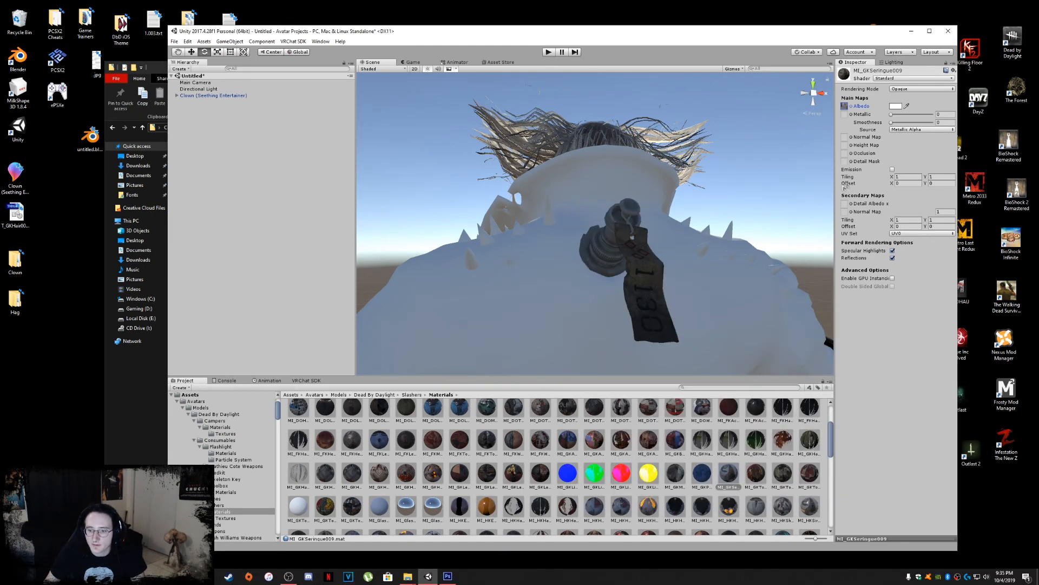
Step: Assign the cyan-green "gkser" texture as the metallic map of the MI_GKSeringue009 material
click(852, 114)
text(gk)
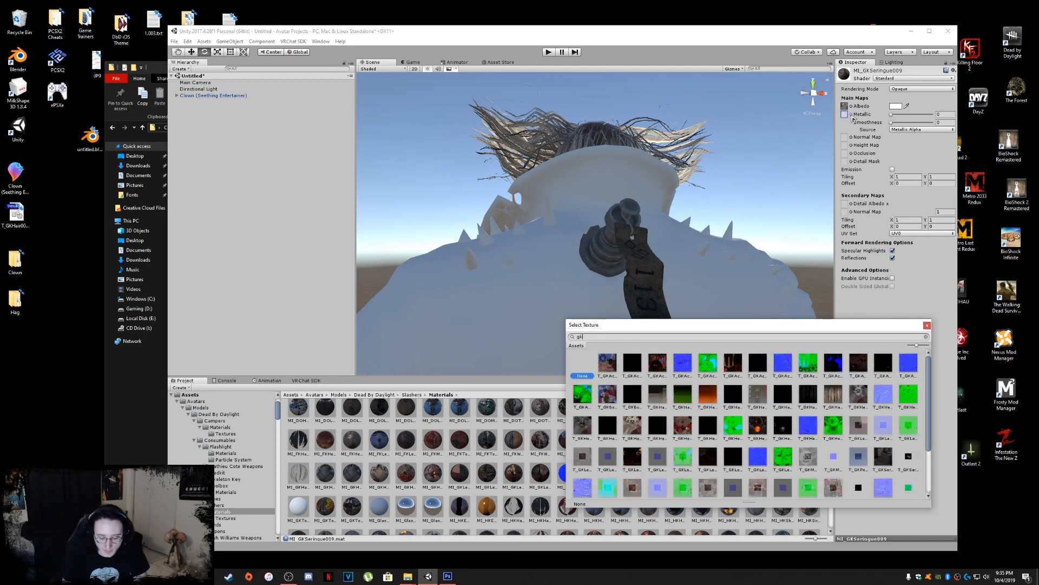
text(ser)
double_click(680, 363)
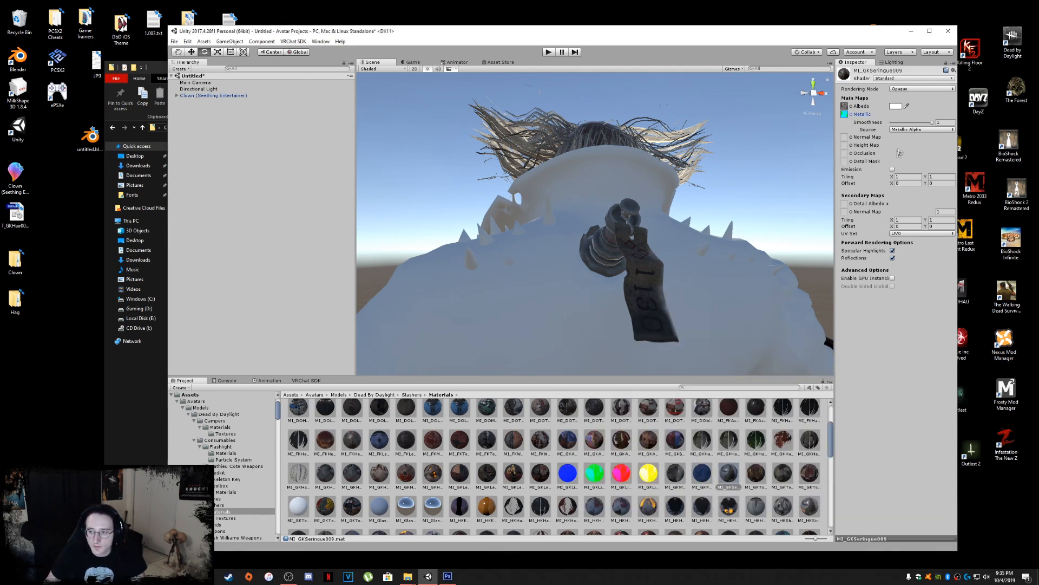
Step: Assign the purple-blue "gkser" texture as the normal map of the MI_GKSeringue009 material and mark it as a normal map
click(852, 137)
text(gkser)
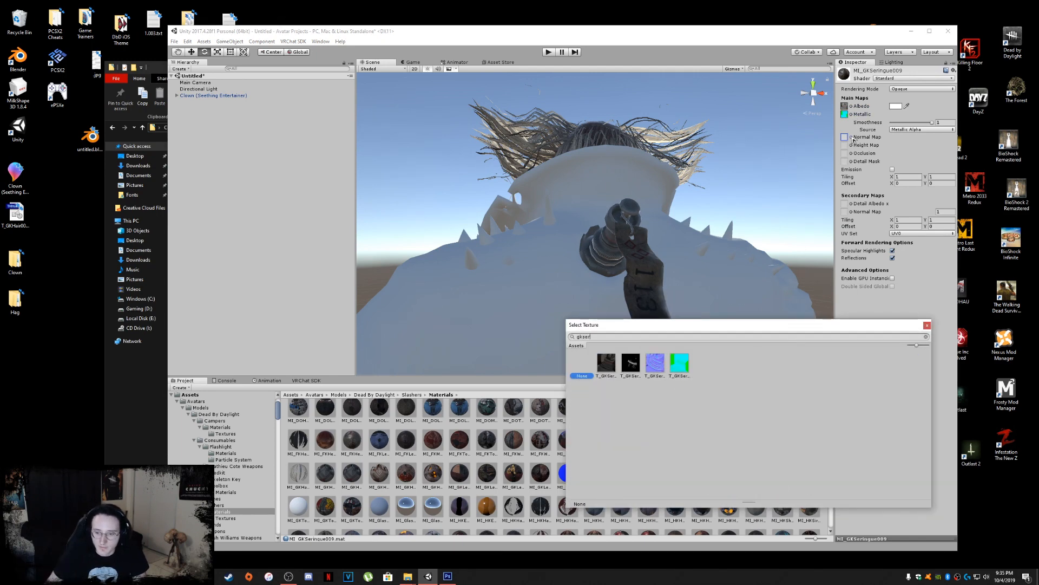
double_click(654, 363)
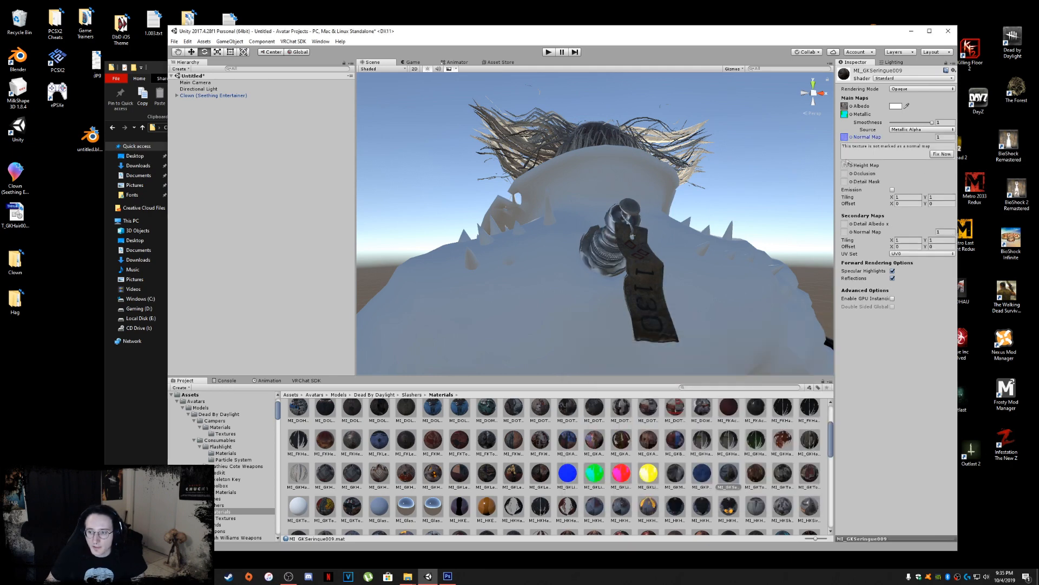
click(943, 154)
Step: Assign the cyan-green "gkser" texture as the occlusion map of the MI_GKSeringue009 material
click(852, 154)
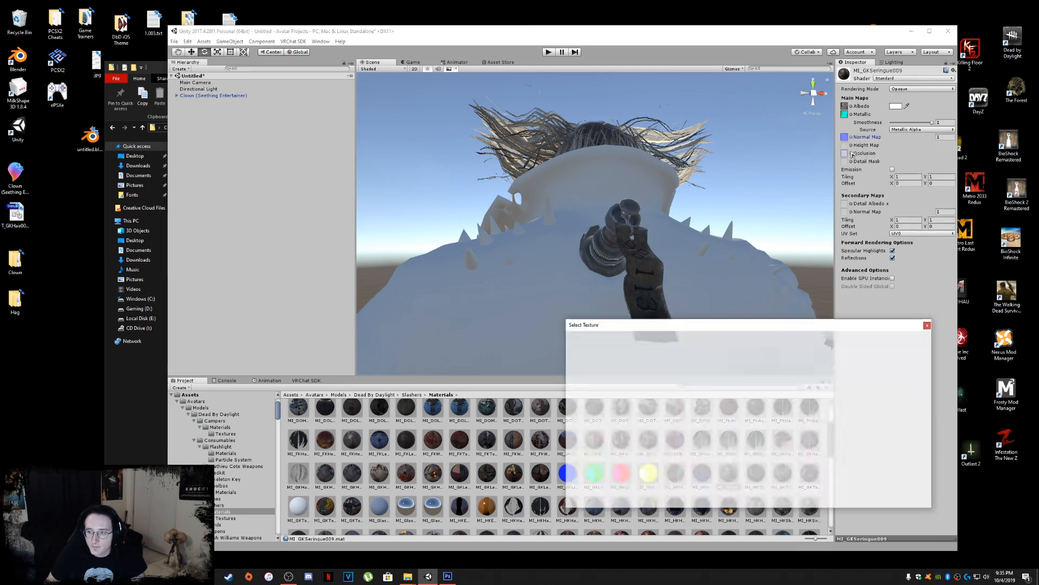
text(r)
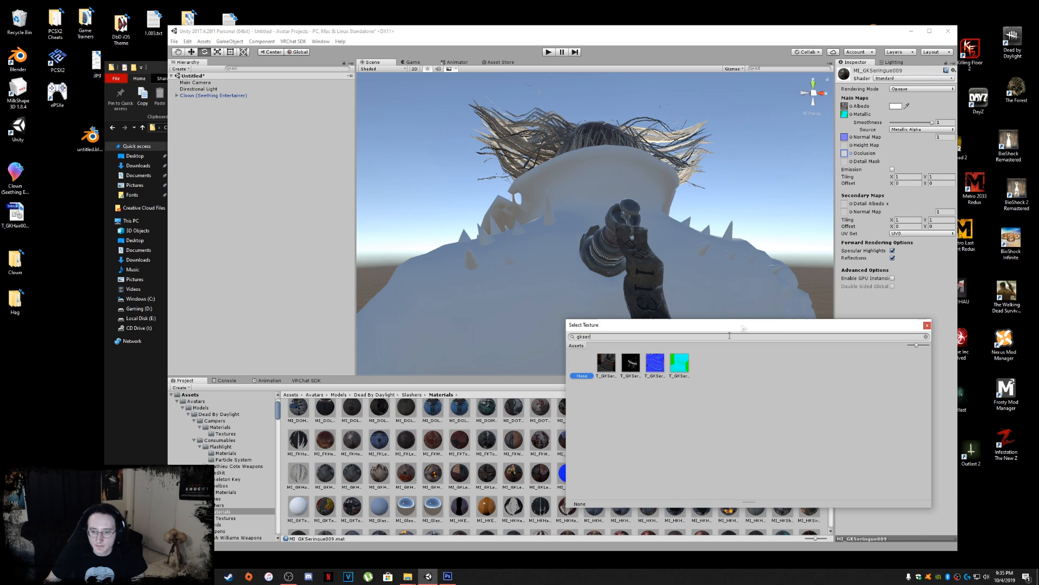
double_click(678, 368)
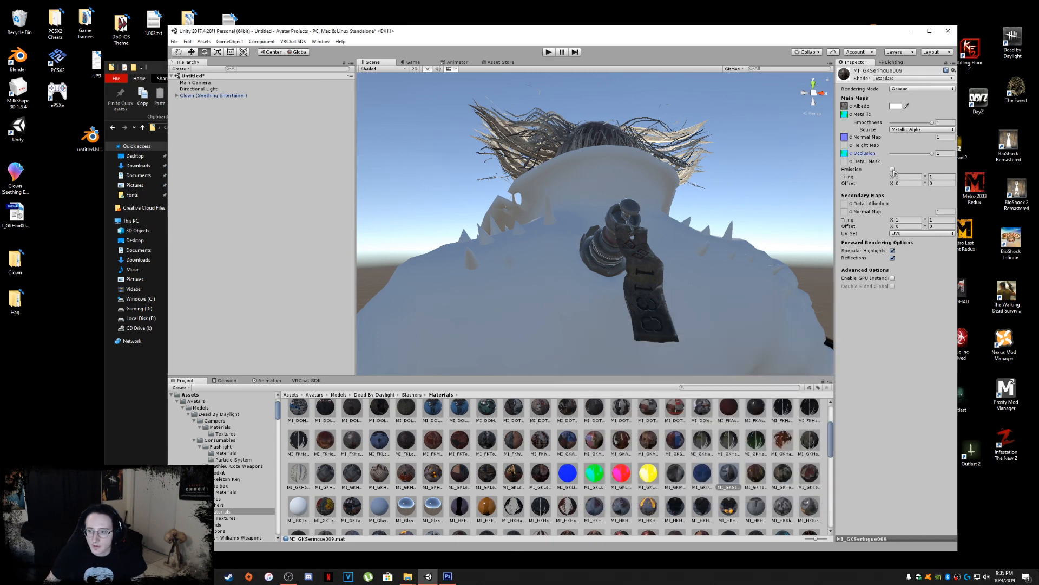
Step: Enable emission on the MI_GKSeringue009 material and set its emission colour to the copied orange hex value FF9E00
click(892, 170)
click(896, 177)
click(85, 174)
key(ctrl+v)
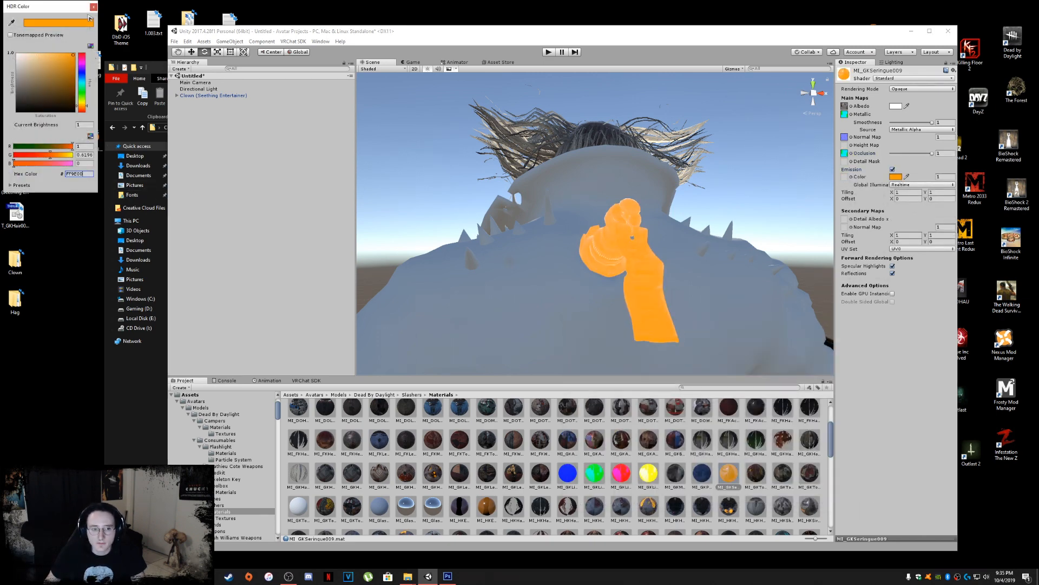
click(94, 6)
Step: Assign the mostly black "gkser" texture as the emission map of the MI_GKSeringue009 material
click(851, 176)
text(gkser)
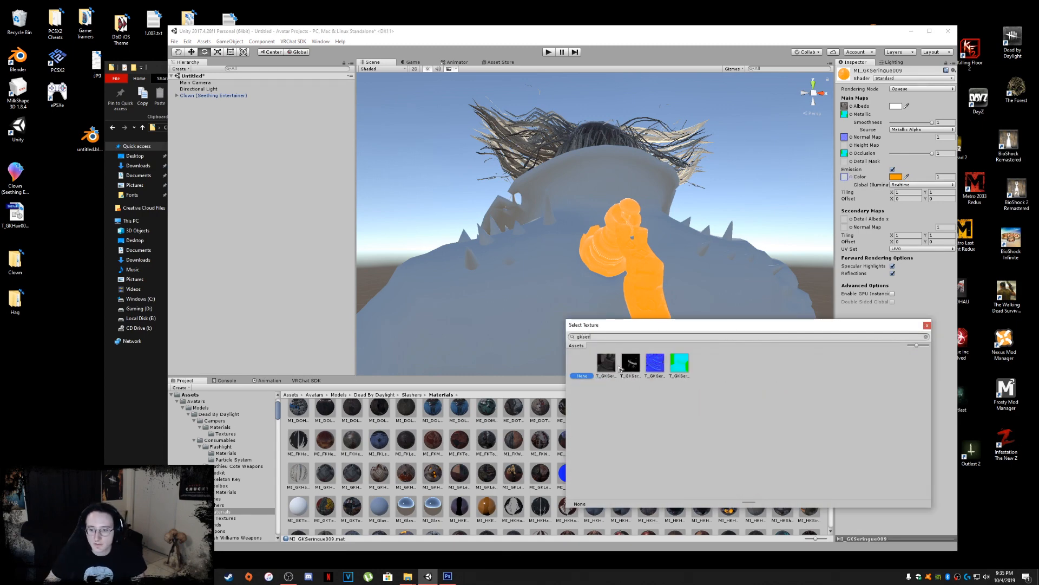
double_click(630, 366)
Step: Select the MI_GKTorso009 material and assign the matching brown-red colour texture from the "gktors" textures as its albedo map
alt+drag(613, 293, 653, 288)
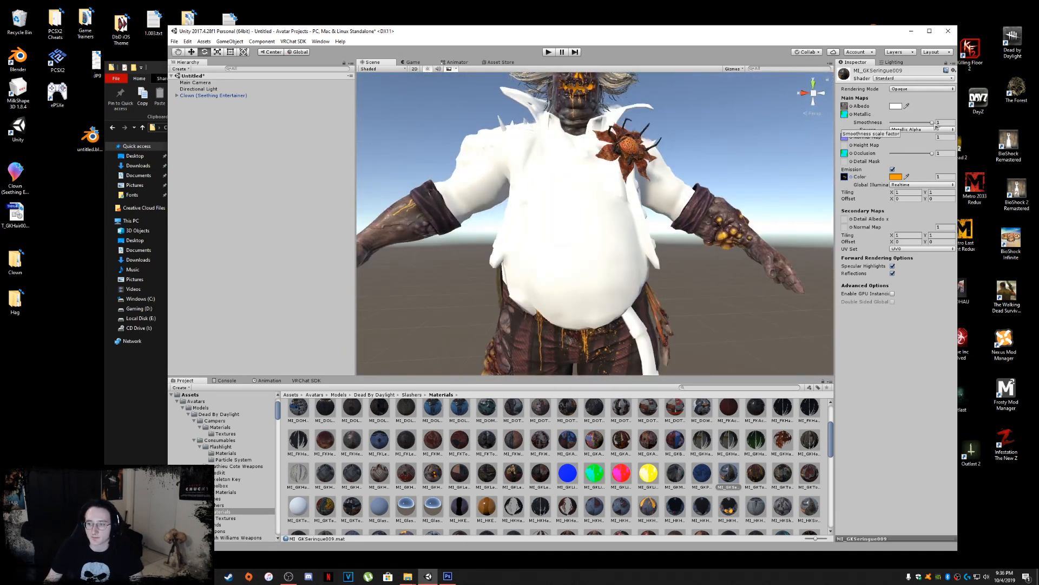
alt+drag(624, 245, 622, 247)
click(299, 513)
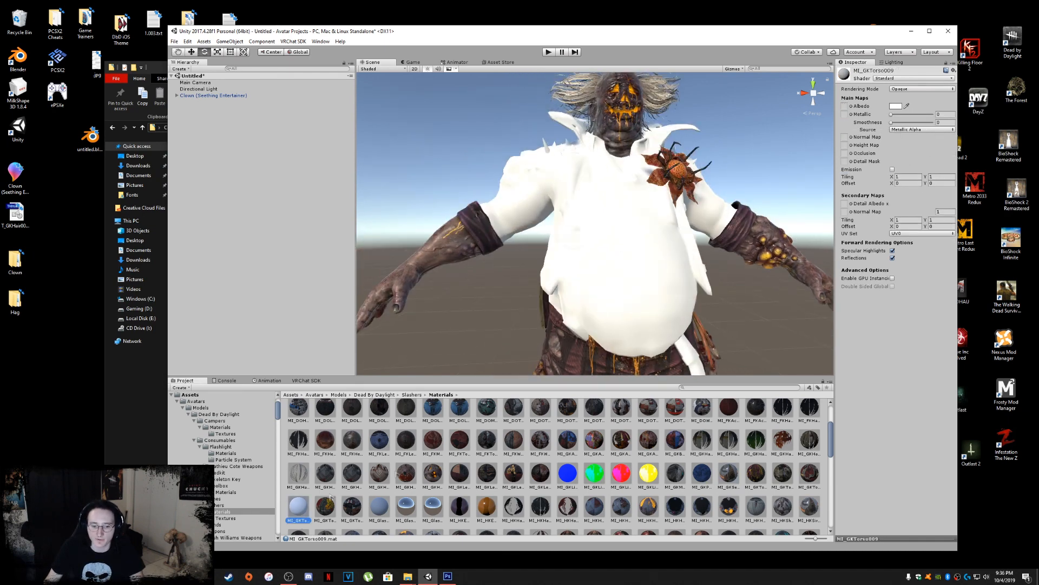
click(852, 107)
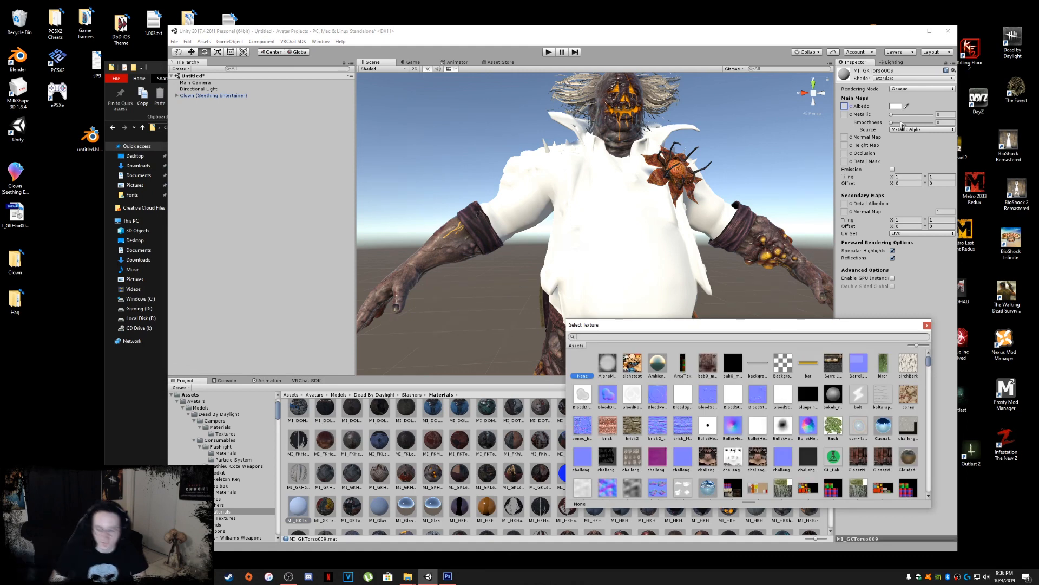
text(gktors)
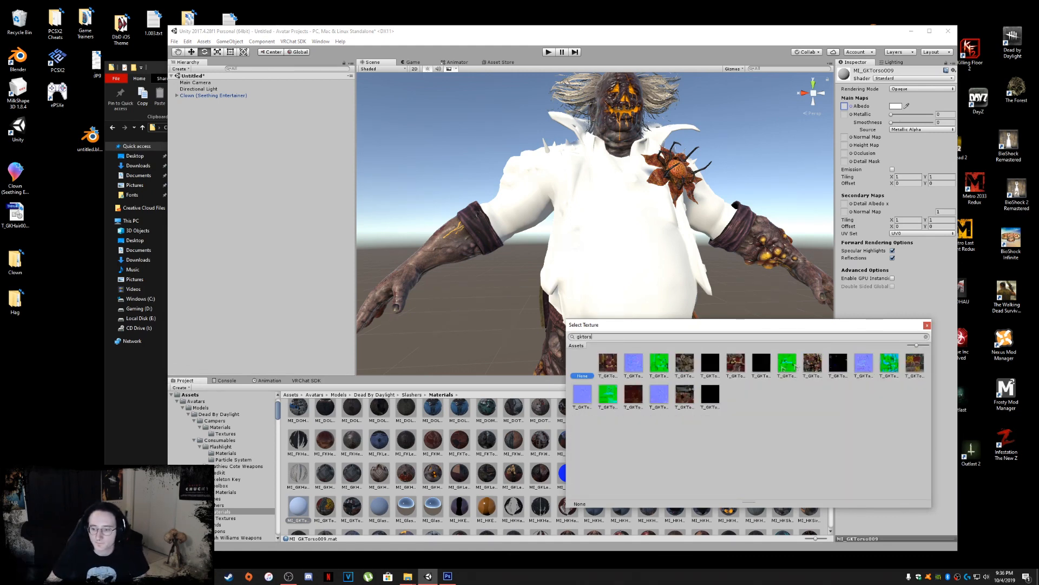
click(812, 363)
double_click(812, 364)
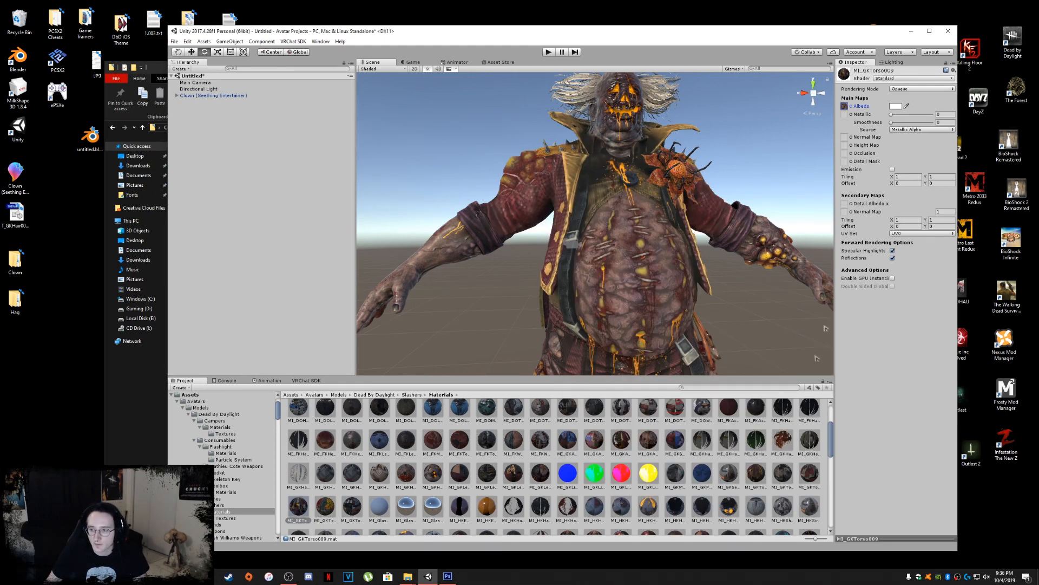
click(850, 138)
text(gktors)
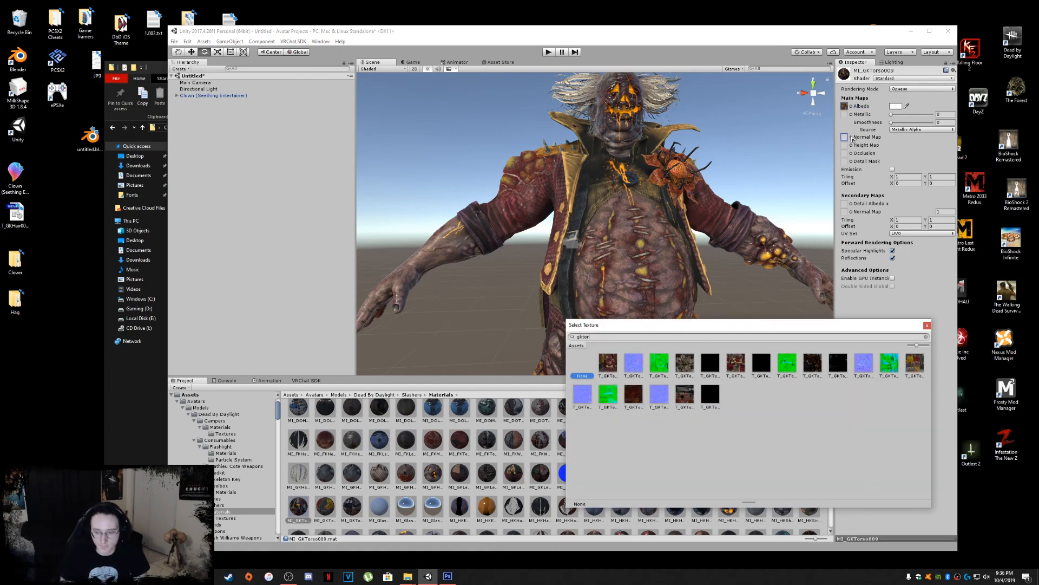
click(817, 365)
click(839, 365)
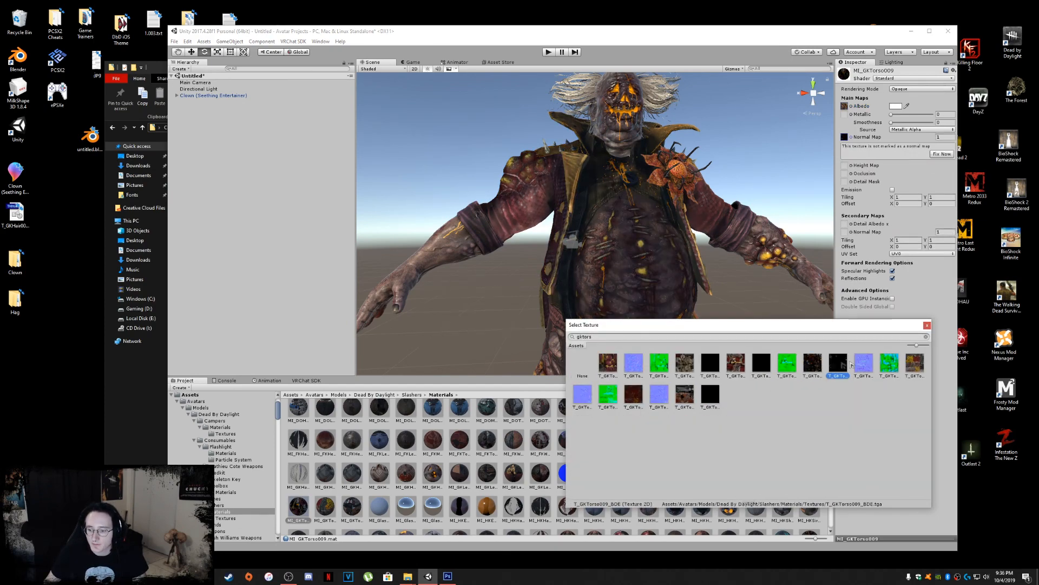
click(864, 363)
double_click(888, 365)
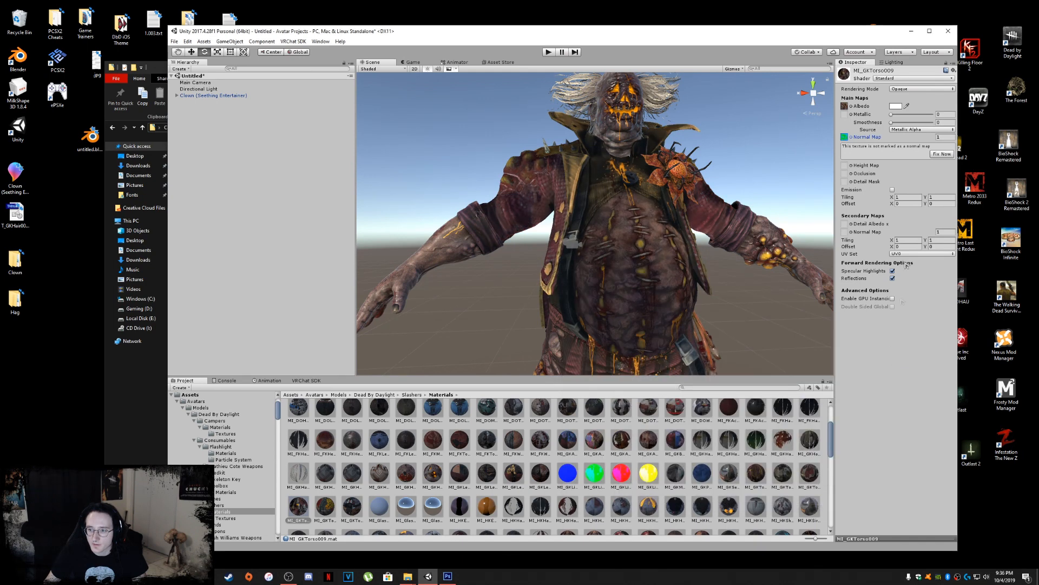
Step: Assign the blue "gktorso" texture beside T_GKTorso009_ORM as the MI_GKTorso009 normal map and mark it as a normal map
click(852, 137)
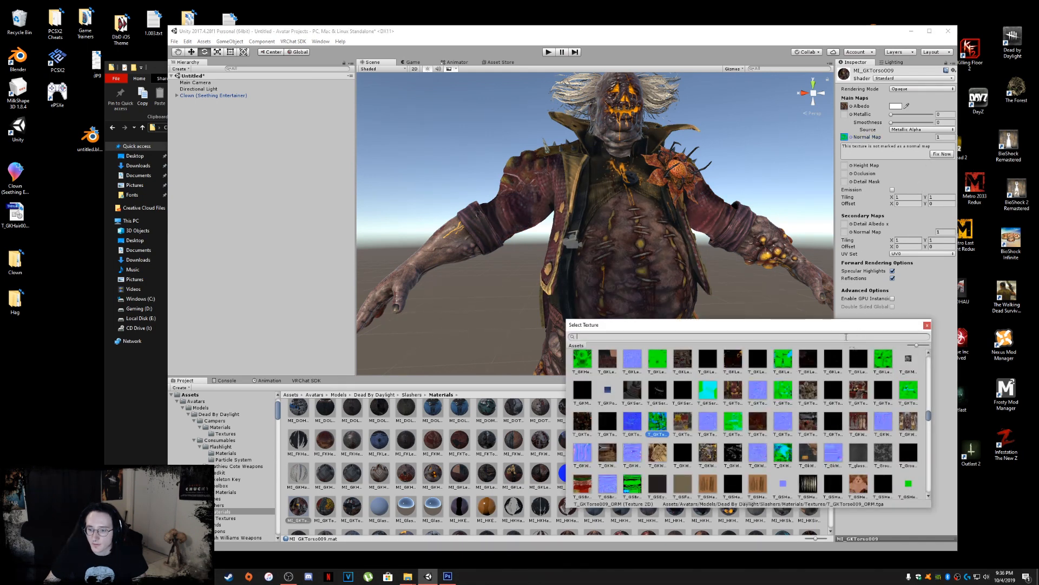
text(gktorso)
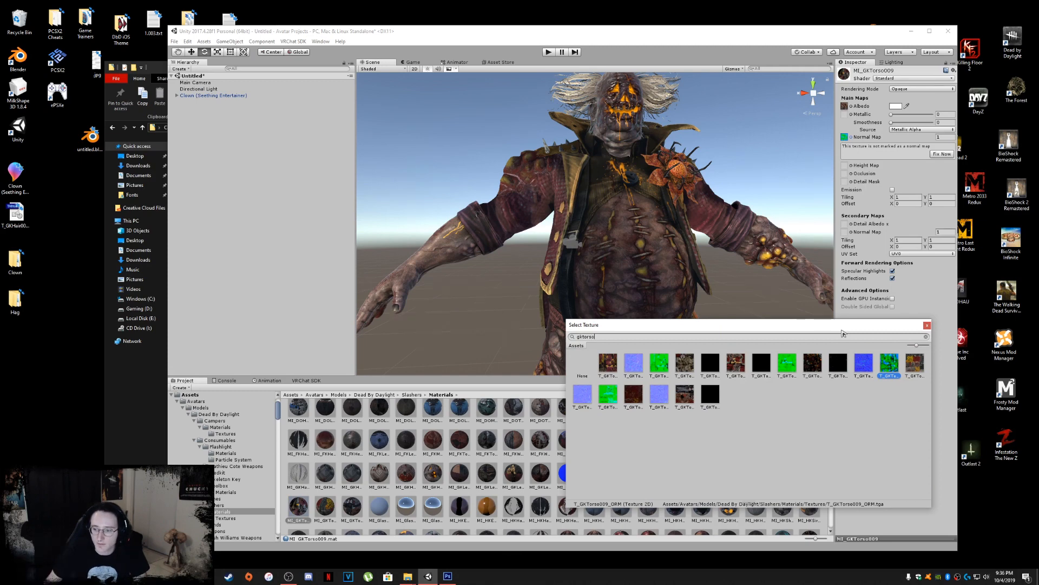
click(864, 363)
double_click(864, 363)
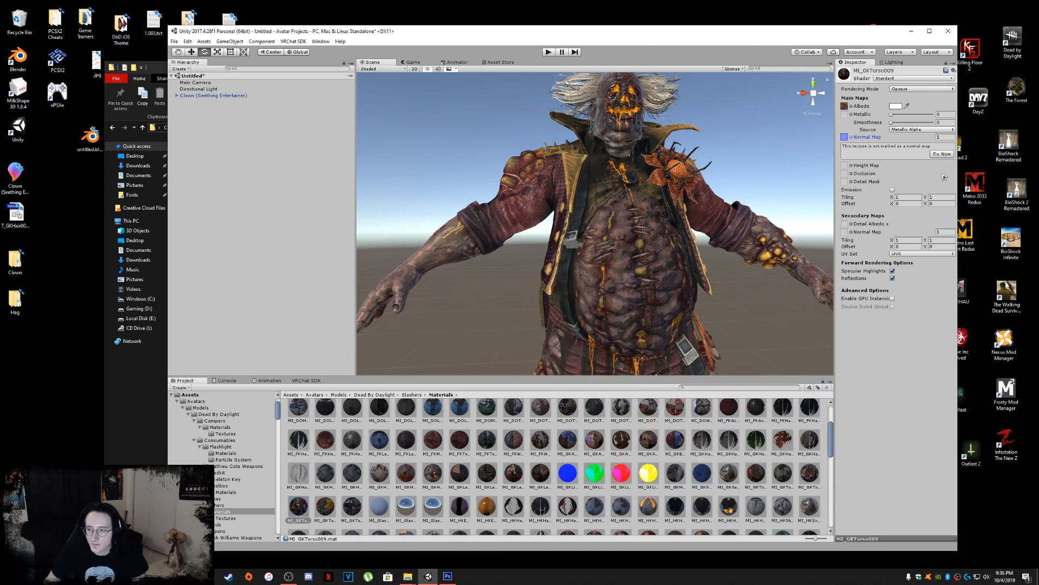
click(942, 153)
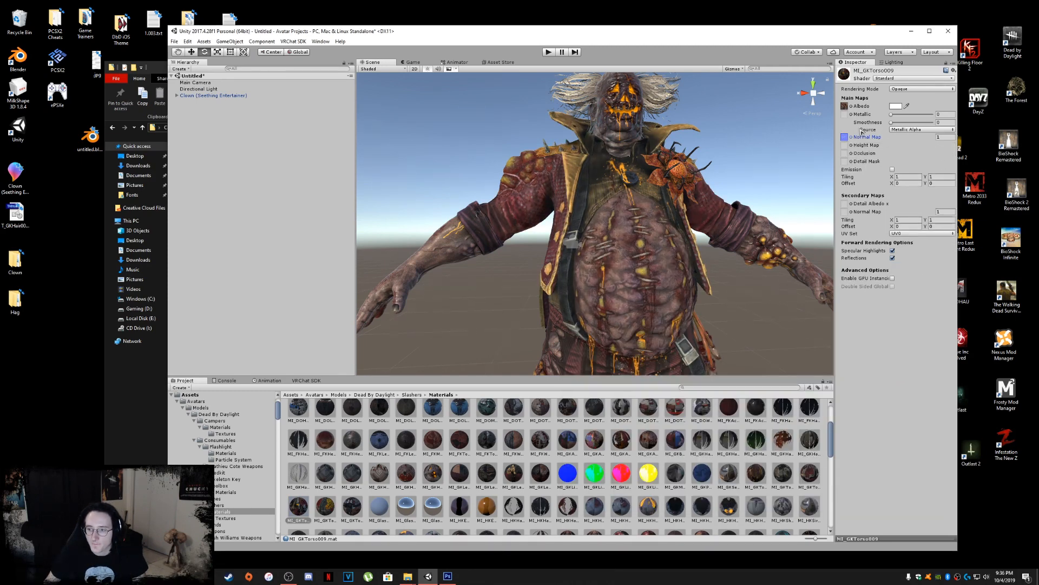
Step: Assign T_GKTorso009_ORM as the metallic map of the MI_GKTorso009 material
click(853, 115)
text(gktorso)
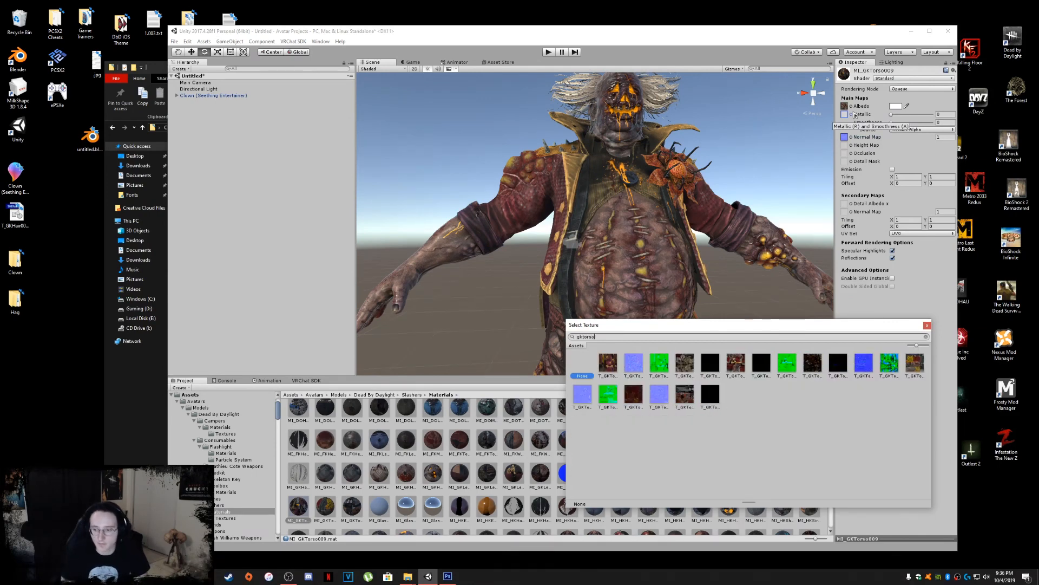
click(888, 363)
double_click(888, 363)
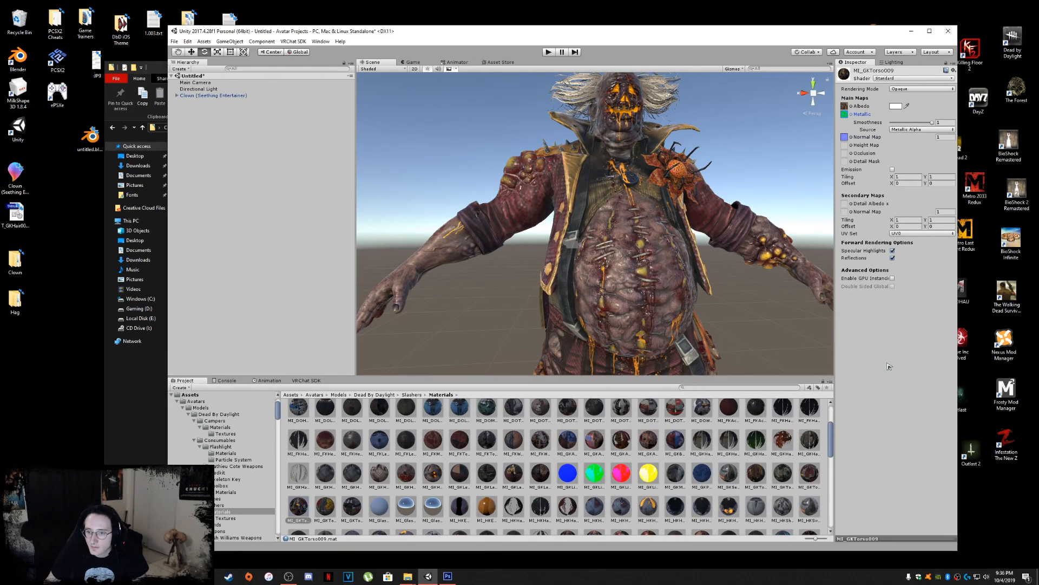
Step: Assign T_GKTorso009_ORM as the occlusion map of the MI_GKTorso009 material
click(852, 154)
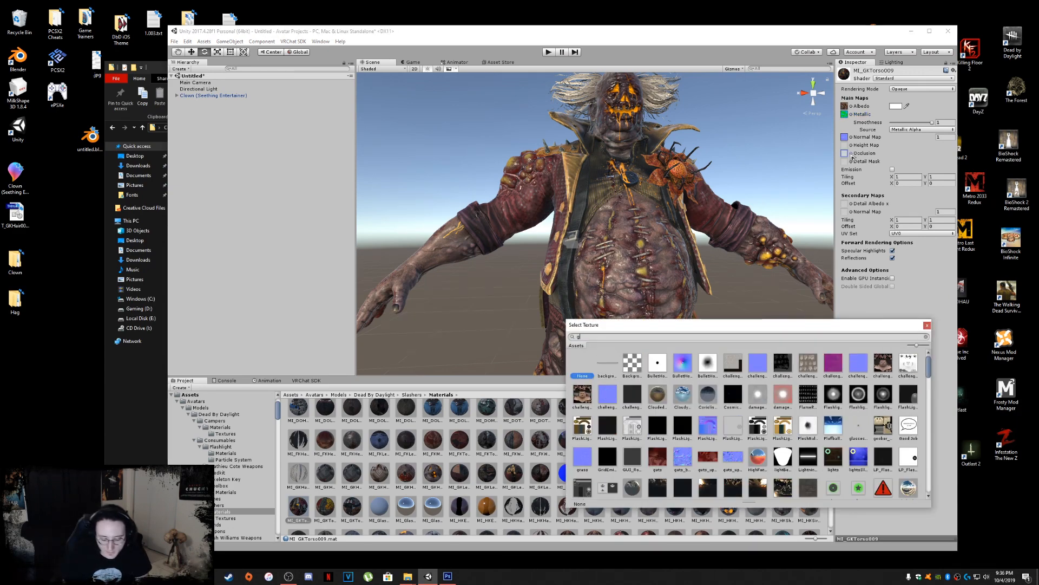
text(gktorso)
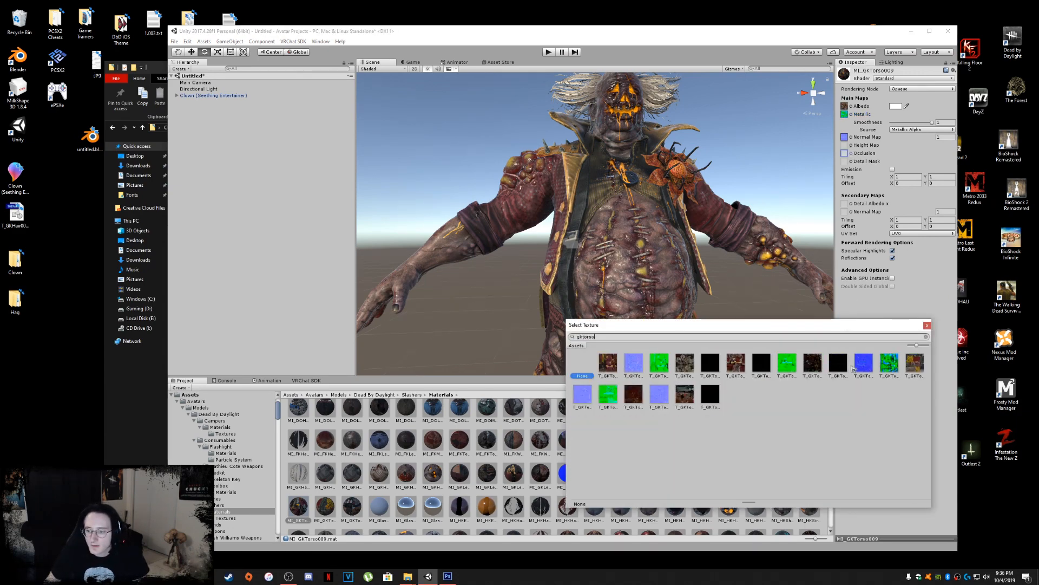
click(863, 366)
click(883, 368)
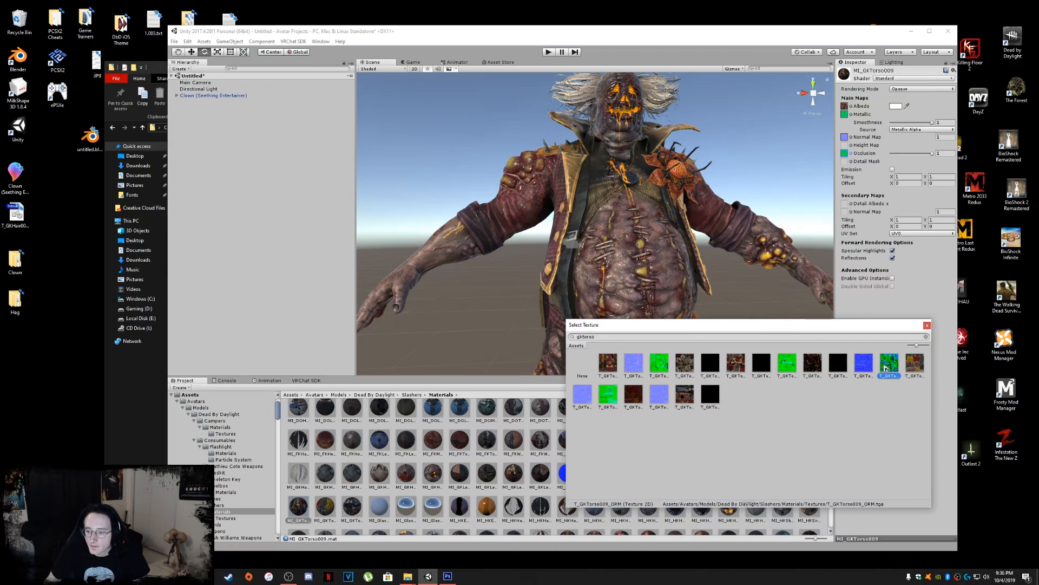
double_click(885, 368)
Step: Enable emission on the MI_GKTorso009 material and set its emission colour to hex FF9E00
scroll(715, 297, up, 5)
mouse_move(711, 295)
right_down()
mouse_move(662, 287)
mouse_move(718, 300)
right_up()
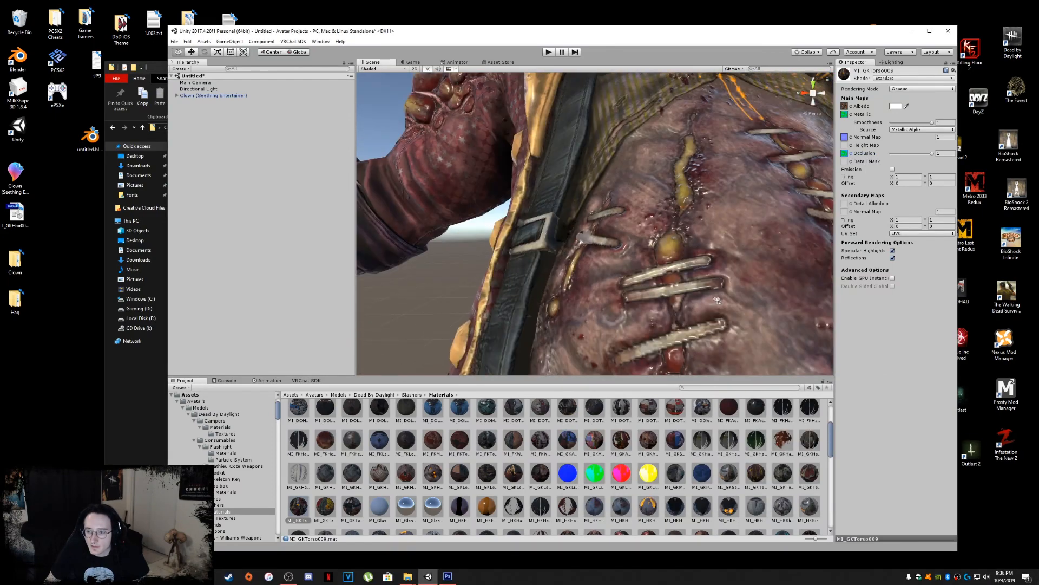
scroll(717, 300, down, 6)
click(892, 170)
click(892, 169)
click(892, 170)
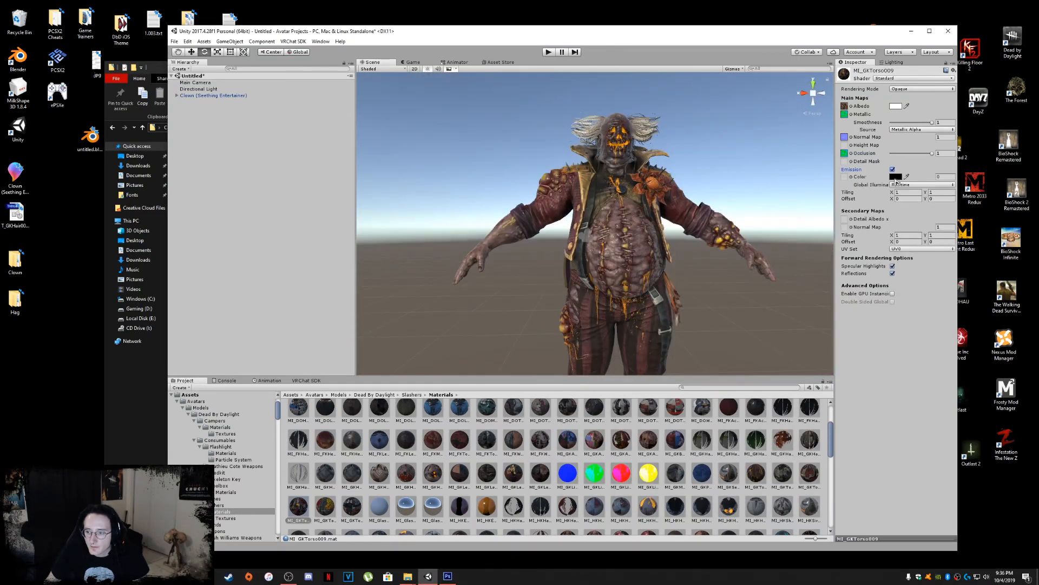
click(897, 176)
text(FF9E00)
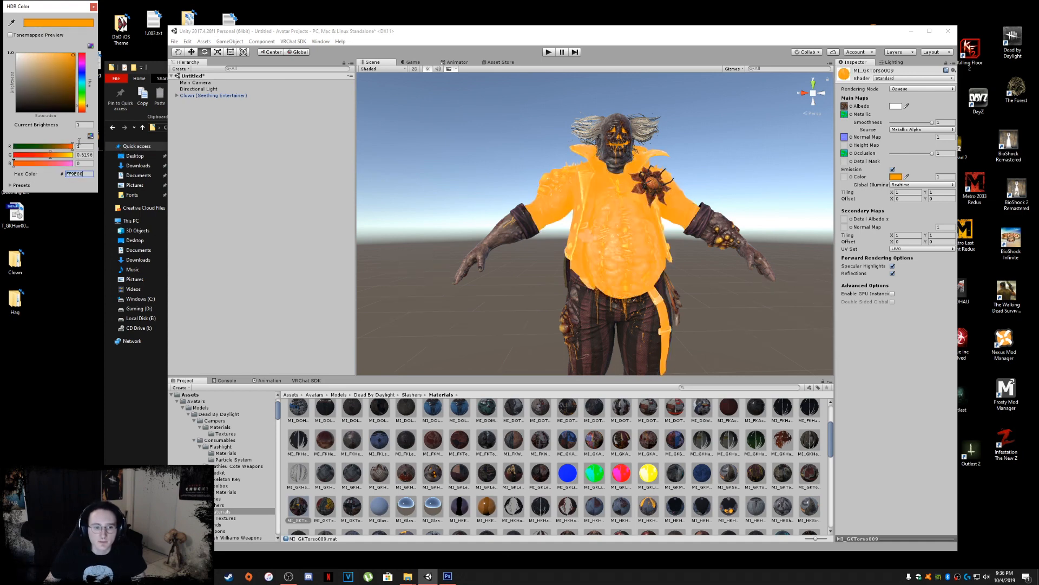
Step: Assign T_GKTorso009_BDE as the emission map of the MI_GKTorso009 material
click(852, 177)
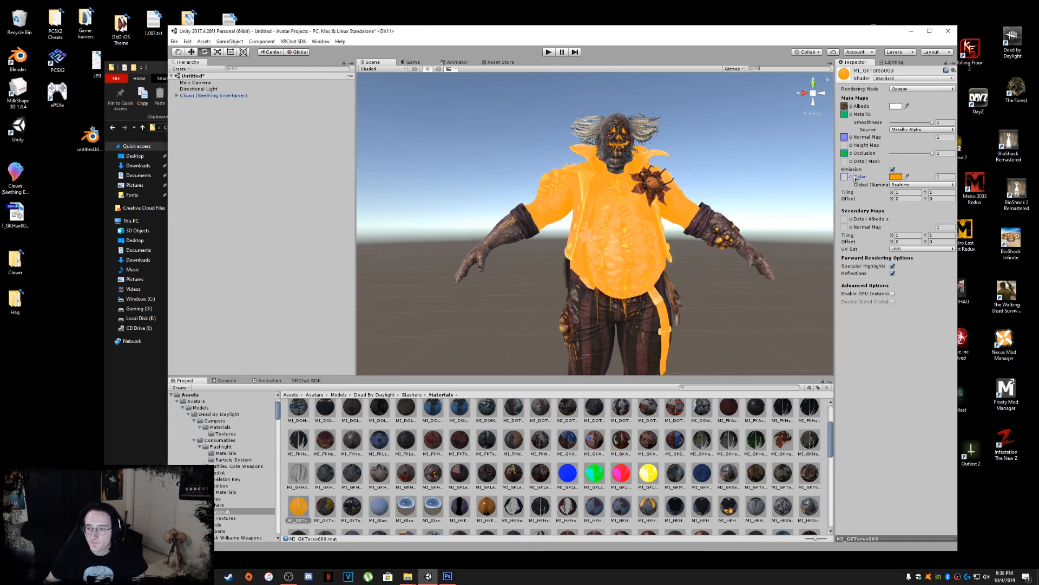
click(852, 177)
text(gkt)
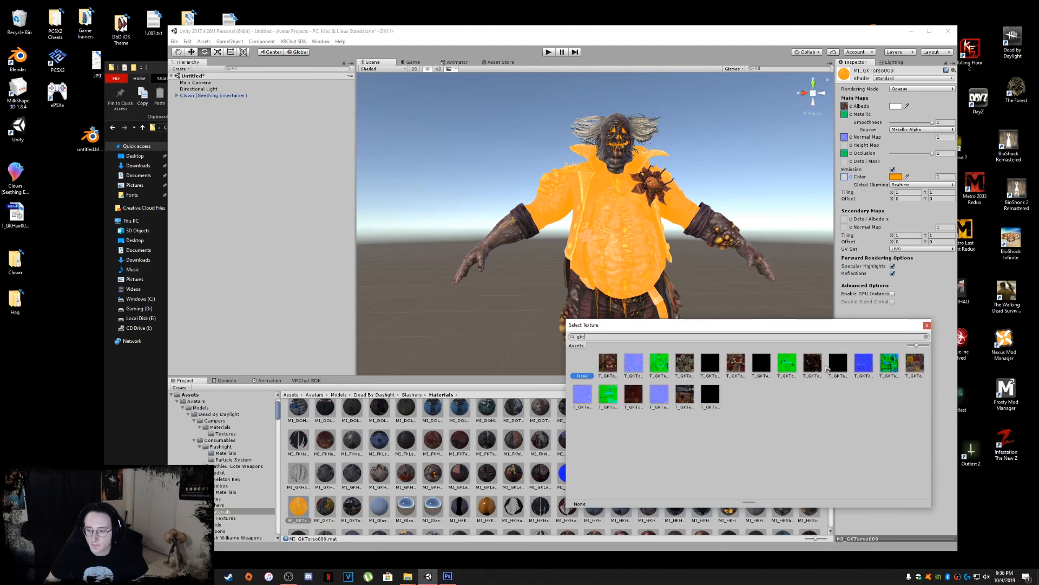
click(843, 363)
double_click(843, 364)
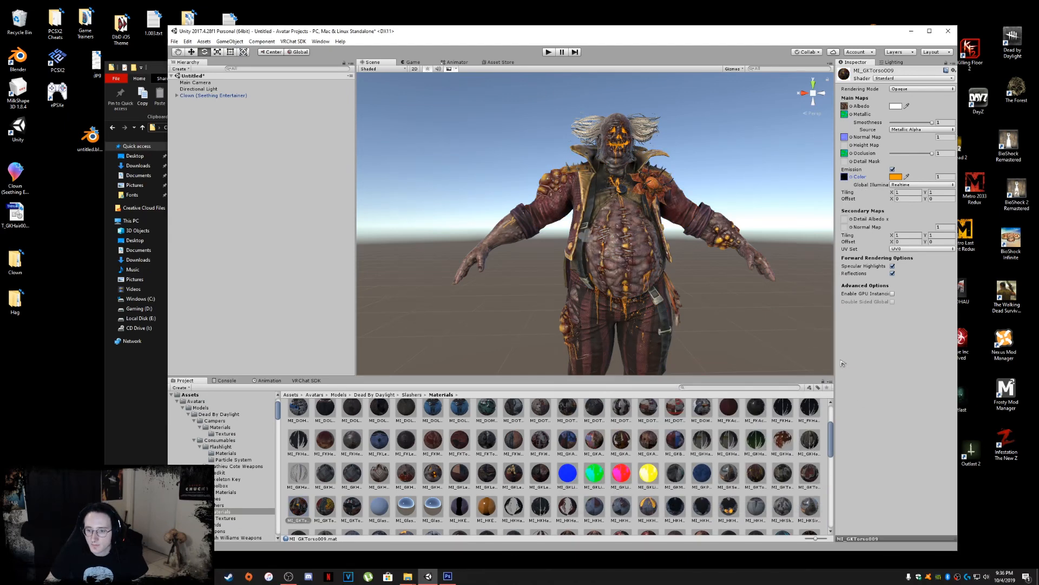
Step: Rotate the Directional Light to about -51 degrees on X to darken the scene and examine the clown's emissive areas
scroll(756, 303, up, 3)
scroll(736, 291, down, 5)
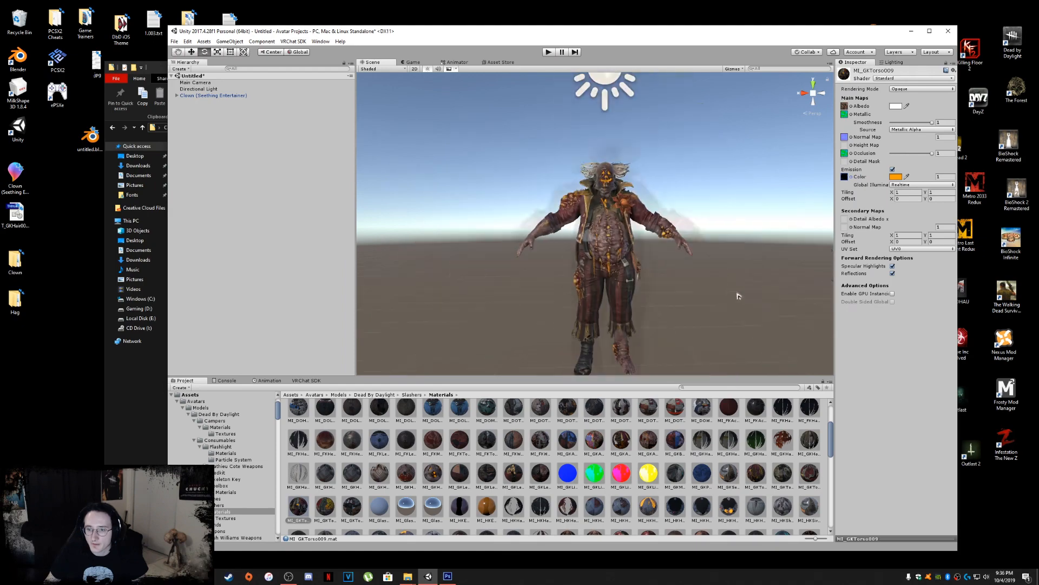
click(607, 75)
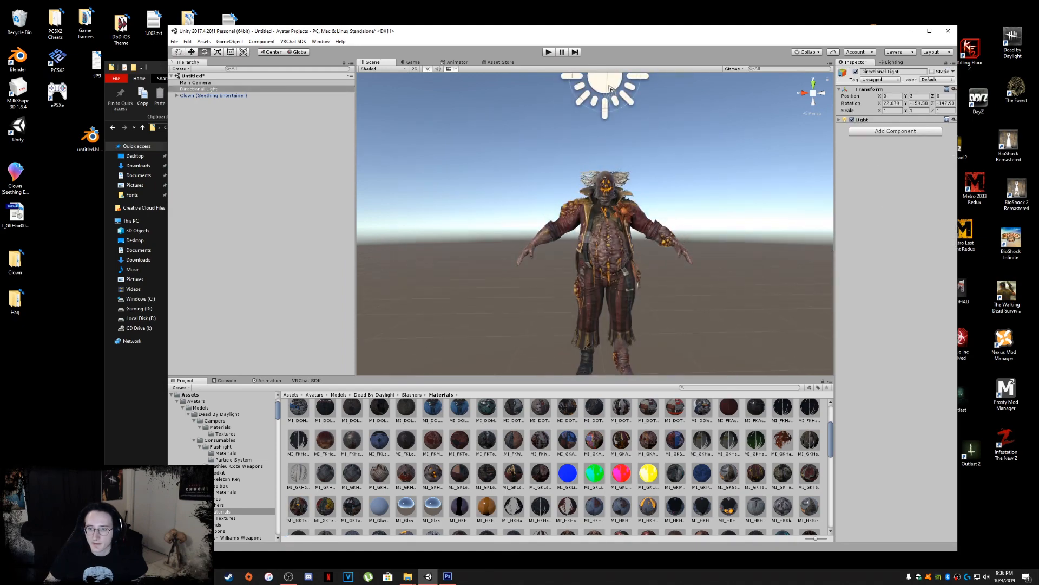
drag(615, 111, 629, 234)
scroll(629, 235, up, 5)
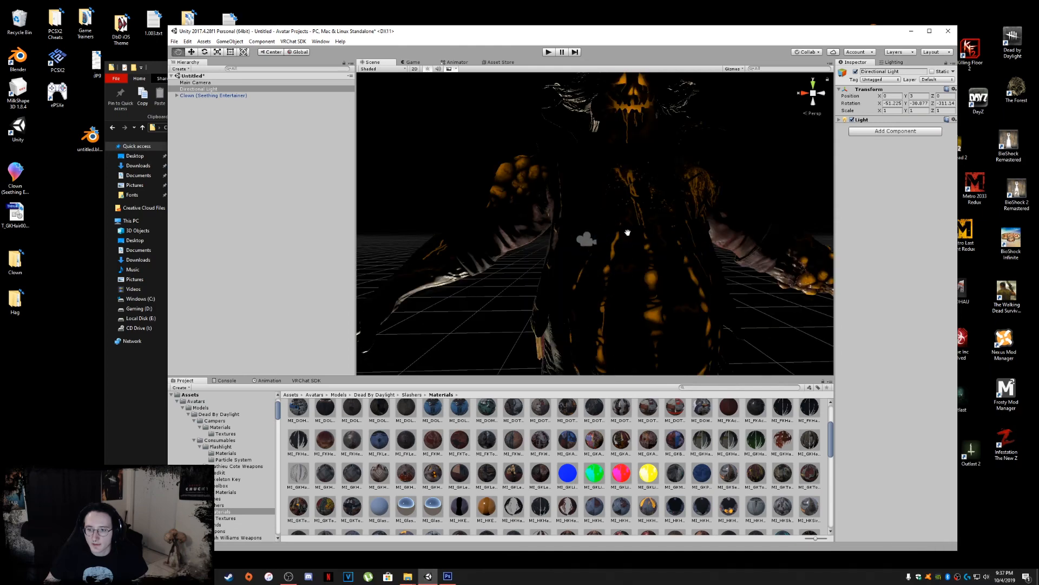
scroll(627, 232, down, 5)
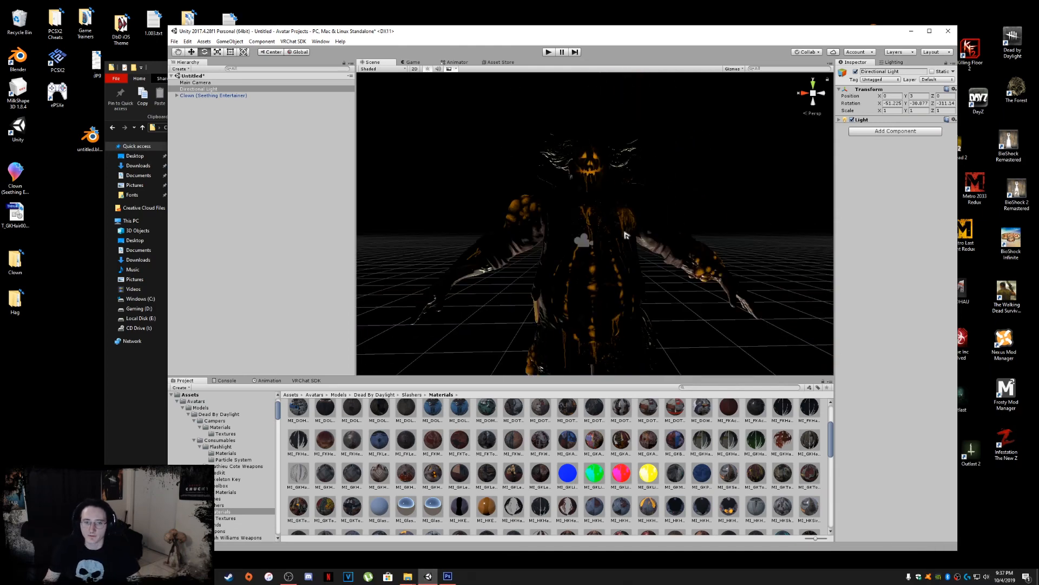
right_drag(625, 234, 496, 212)
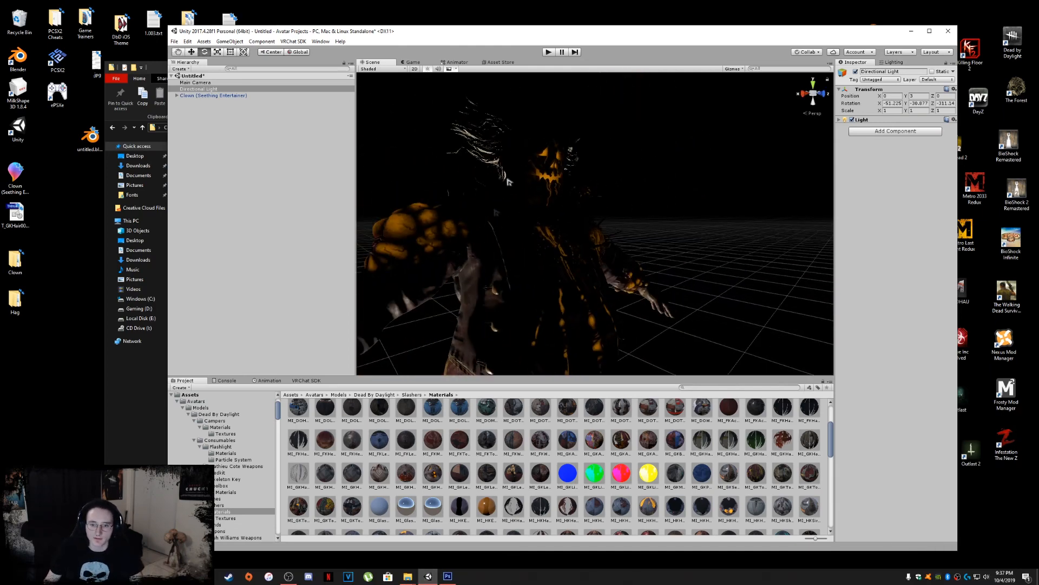
Step: Examine the clown's glowing areas in the dark and undo the last Directional Light rotation
right_drag(562, 200, 558, 279)
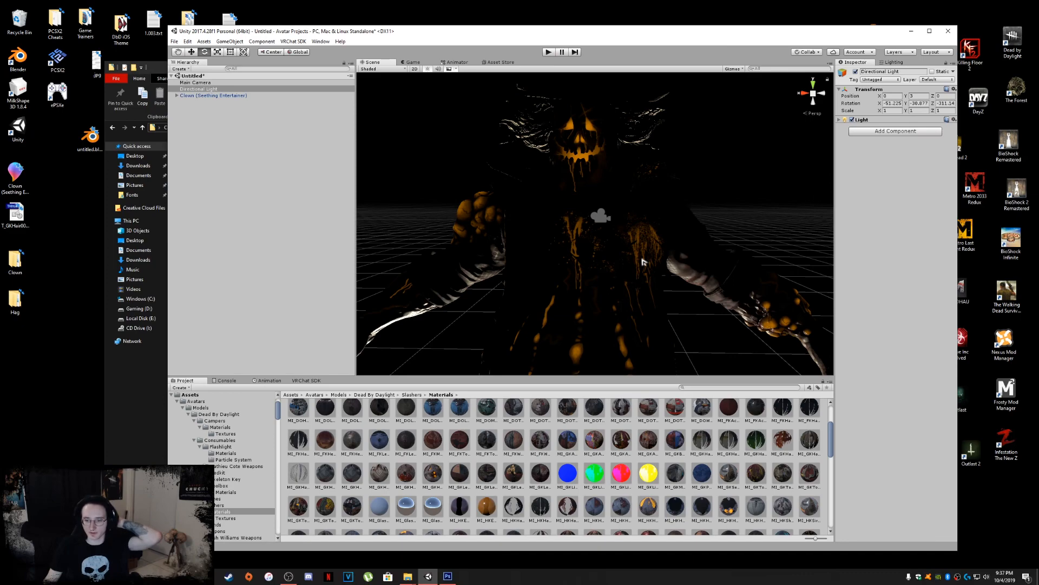
right_drag(643, 257, 626, 189)
key(e)
key(ctrl+z)
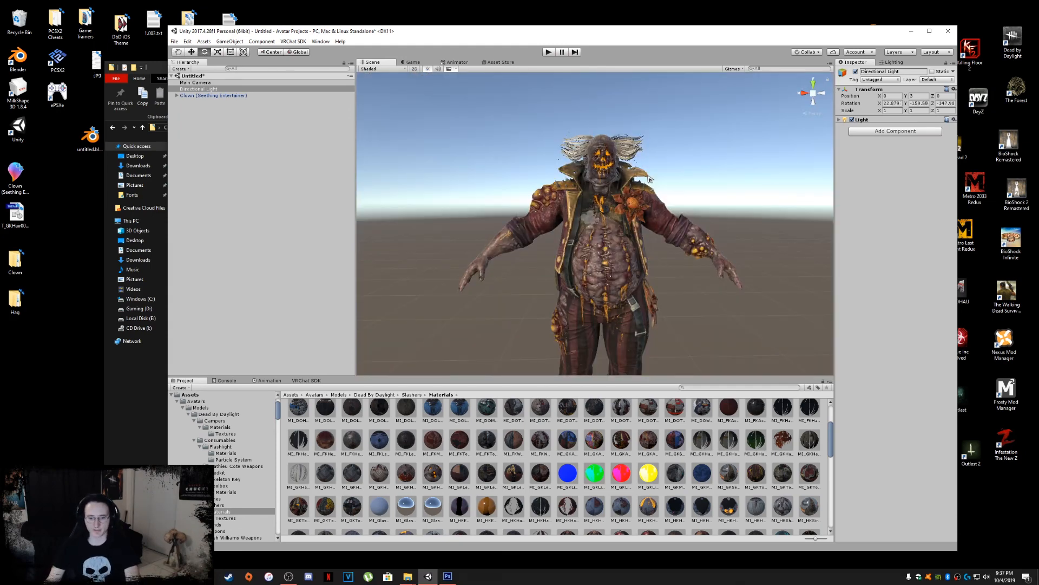
Step: Set the rig animation type of the Clown (Seething Entertainer) model in the Slashers folder to Humanoid and apply it
scroll(512, 461, down, 1)
scroll(547, 468, up, 3)
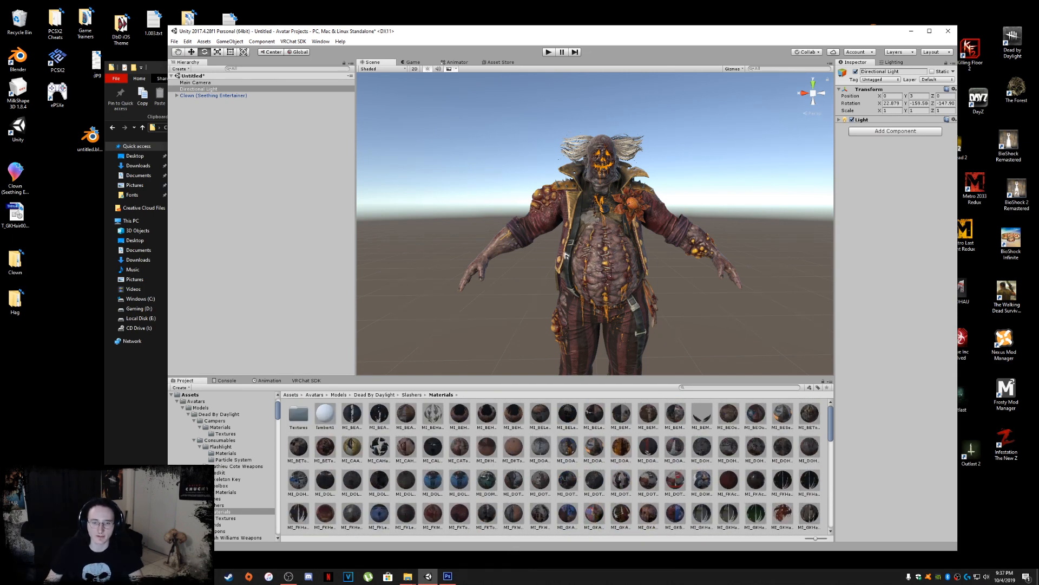
click(181, 96)
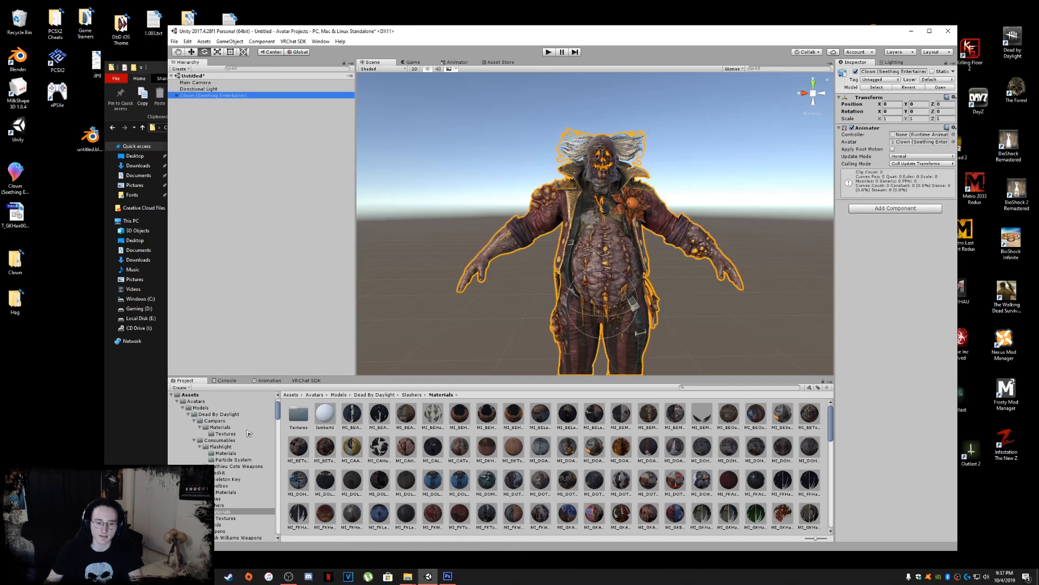
click(215, 420)
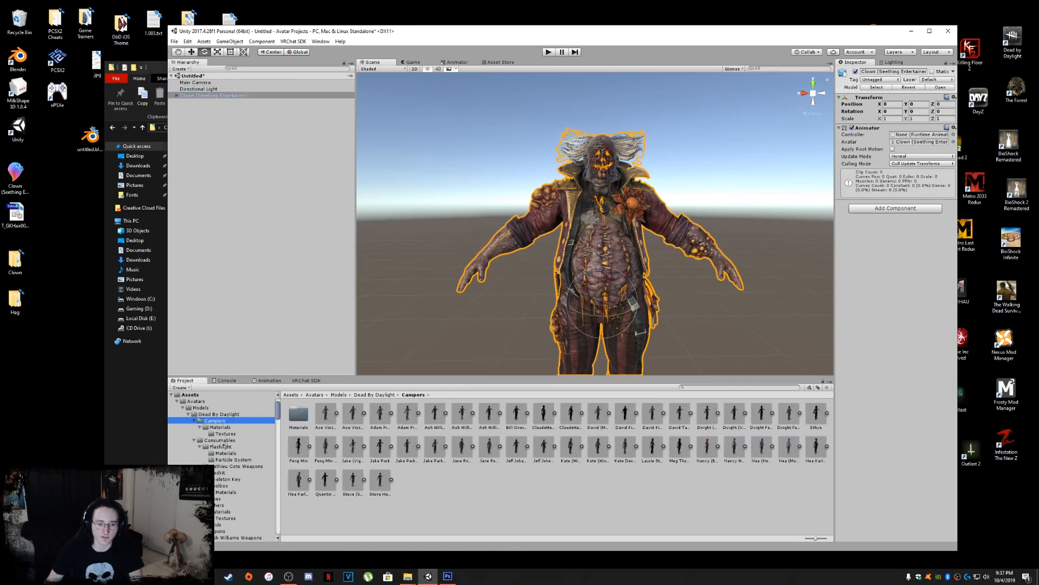
click(227, 505)
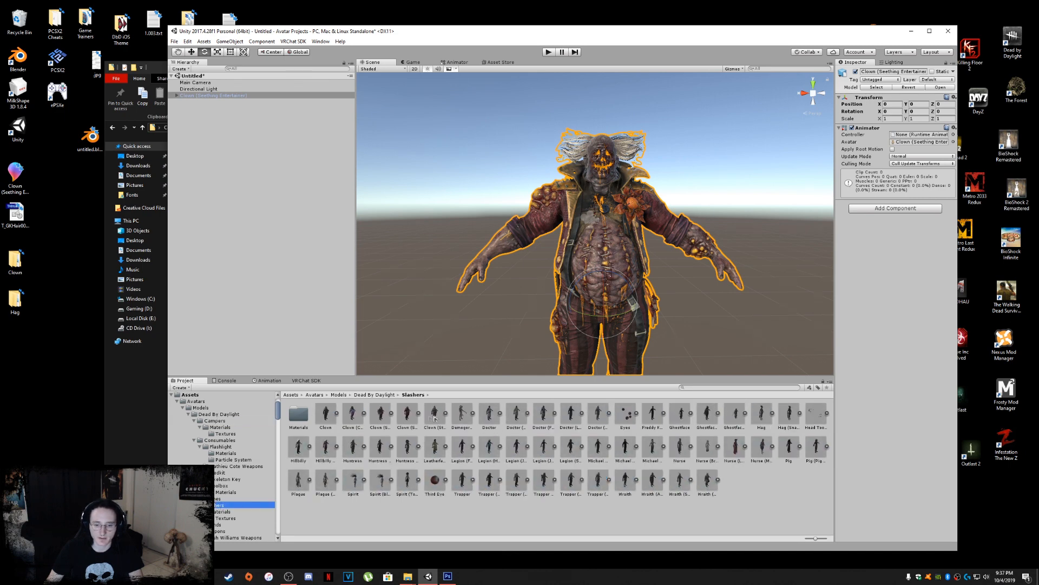
click(408, 415)
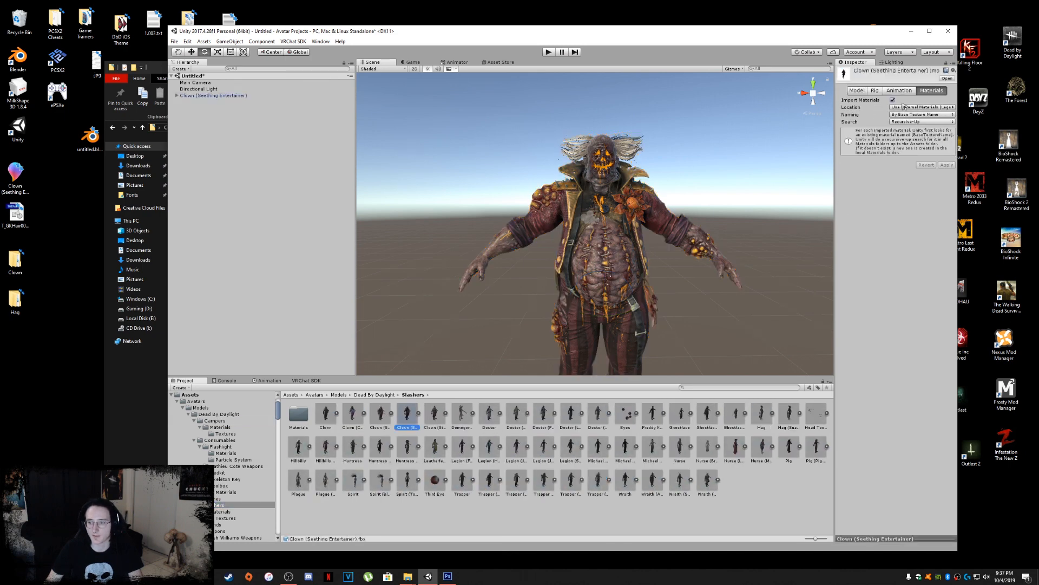
click(873, 92)
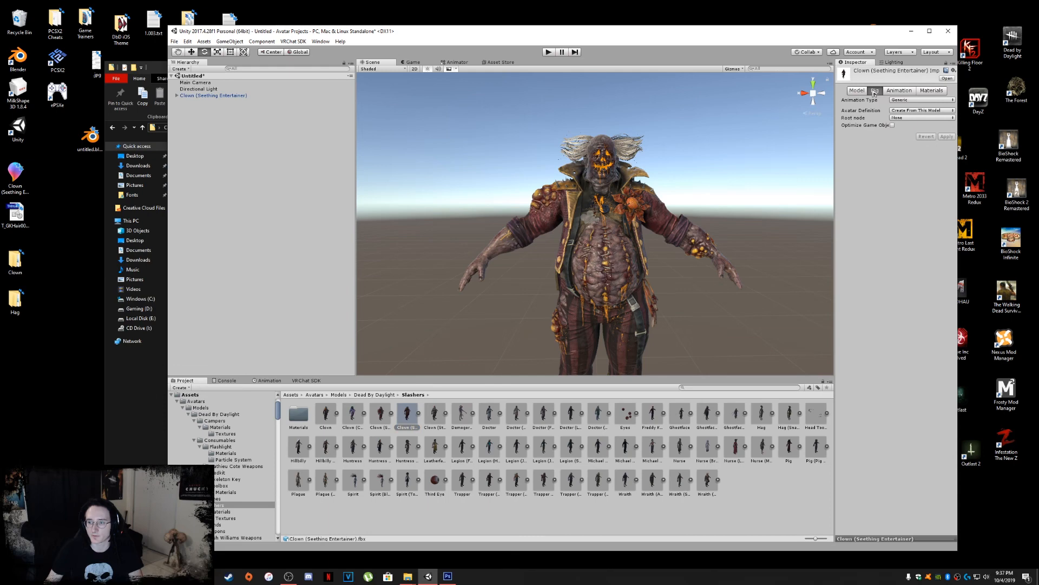
click(914, 100)
click(919, 135)
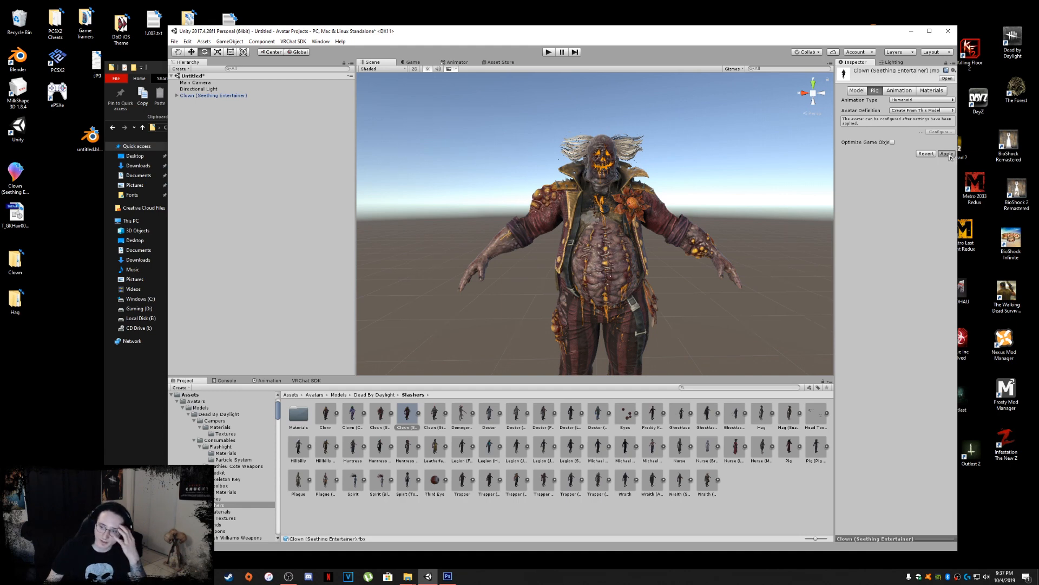
click(946, 152)
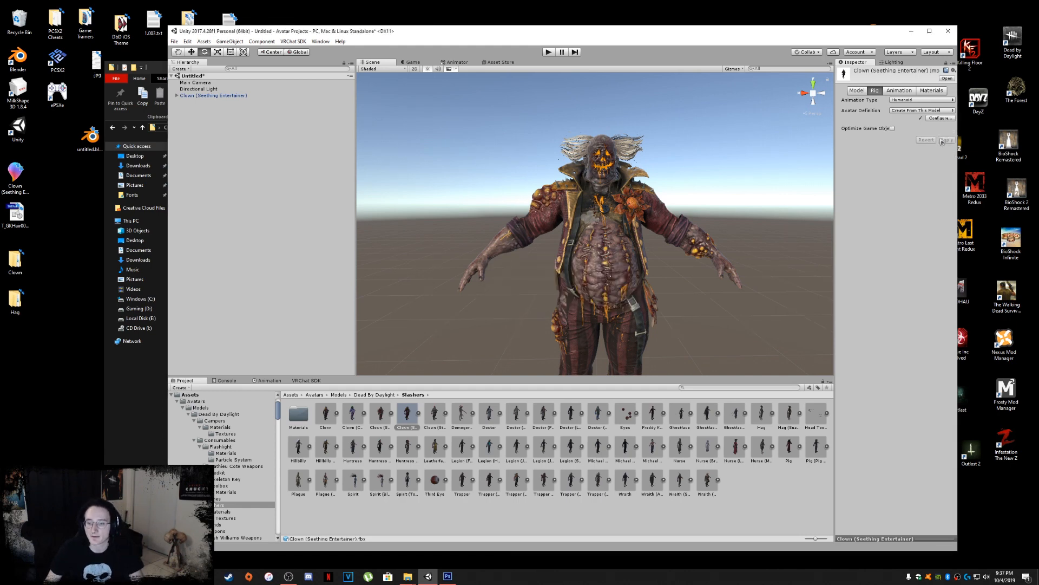
Step: Start configuring the humanoid avatar, saving the scene as Clown (Seething Entertainer) in the Dead By Daylight Scenes folder
click(942, 118)
click(564, 310)
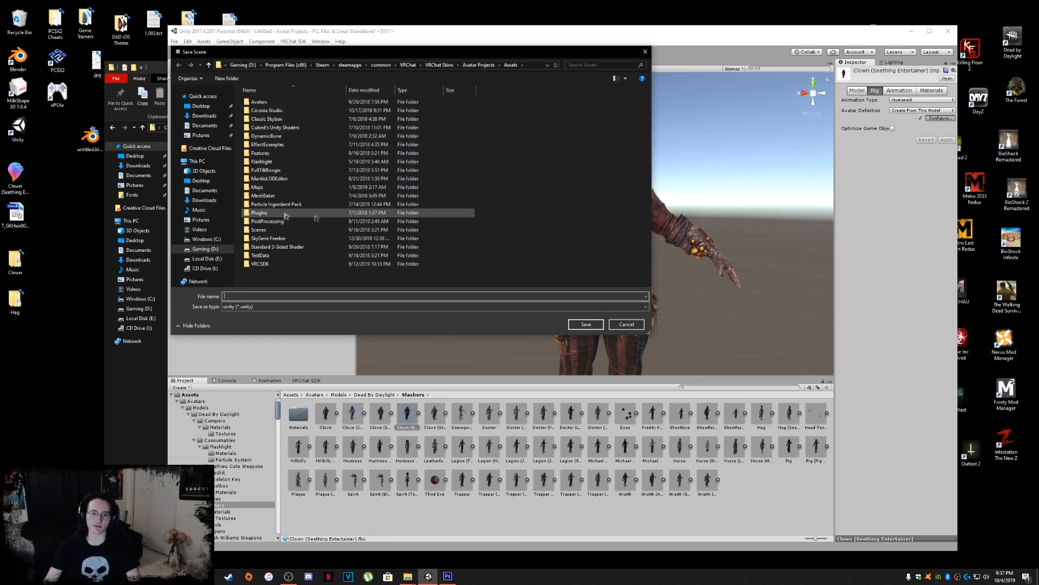
double_click(261, 103)
double_click(269, 104)
double_click(270, 103)
double_click(264, 119)
click(331, 295)
text(Clown ()
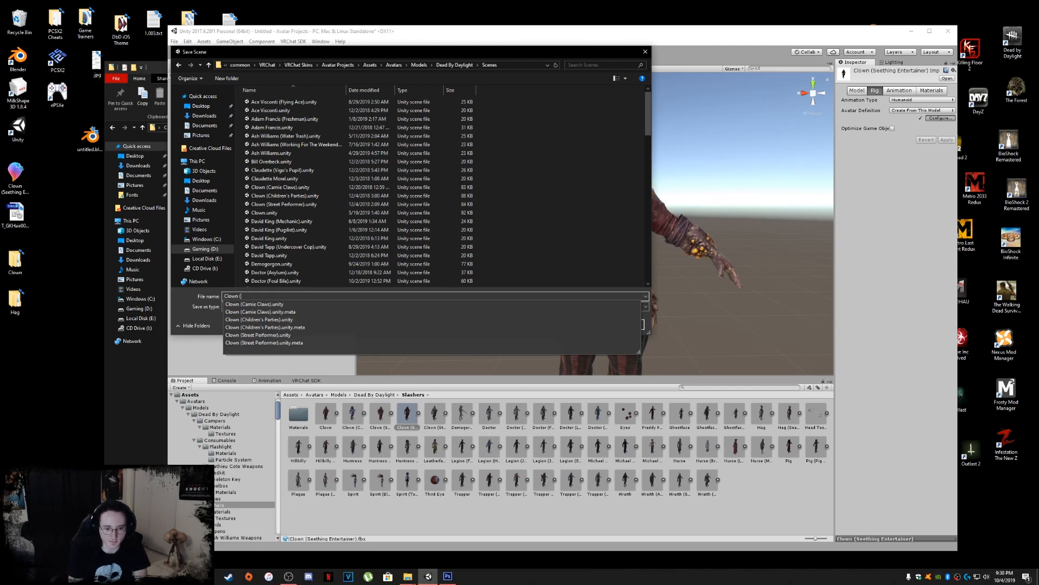
text(Seething Entertainer)
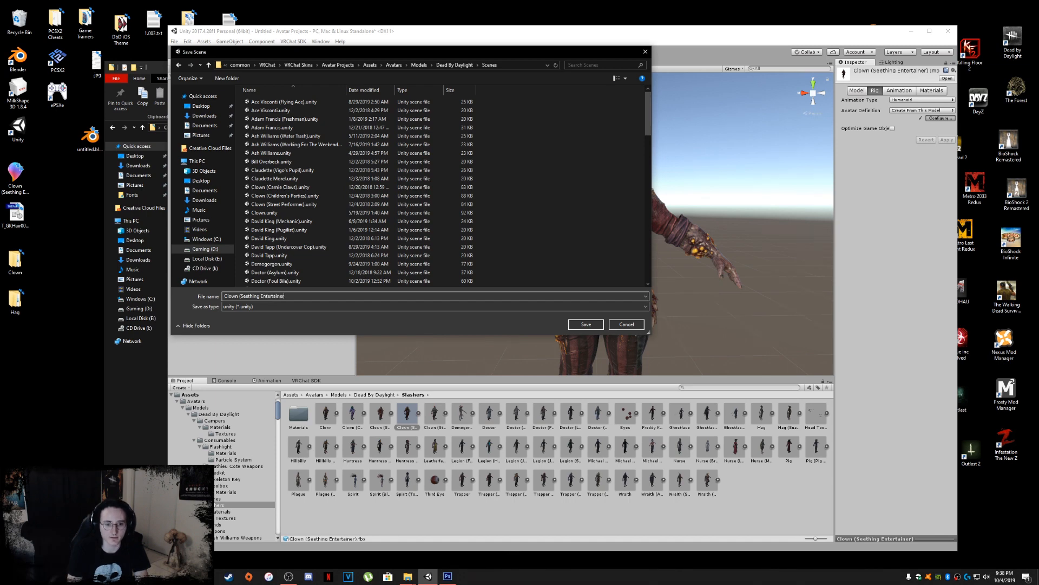
click(585, 324)
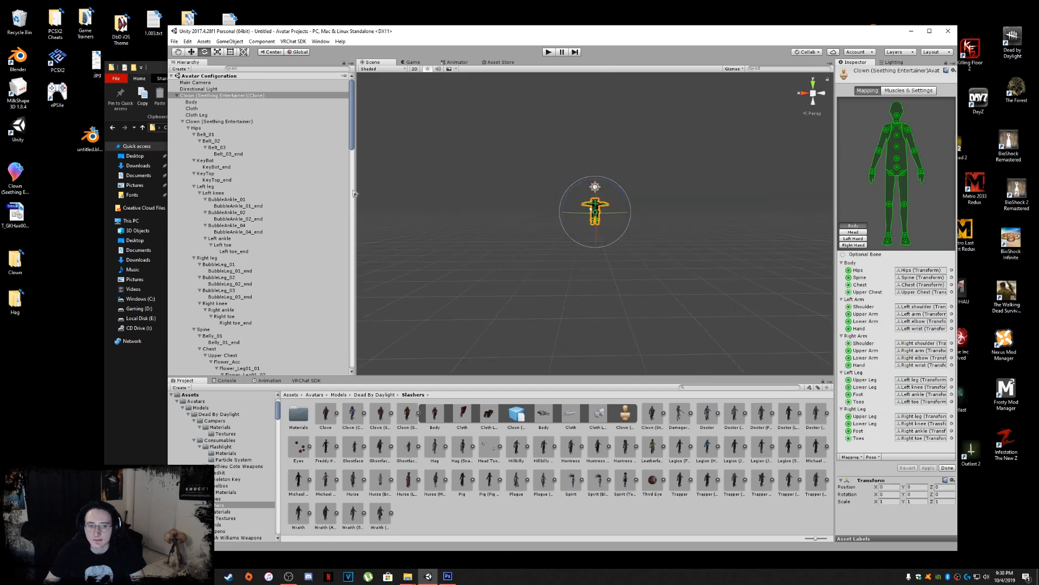
Step: Examine the avatar's mapped bones around the spine and the right hand
click(214, 258)
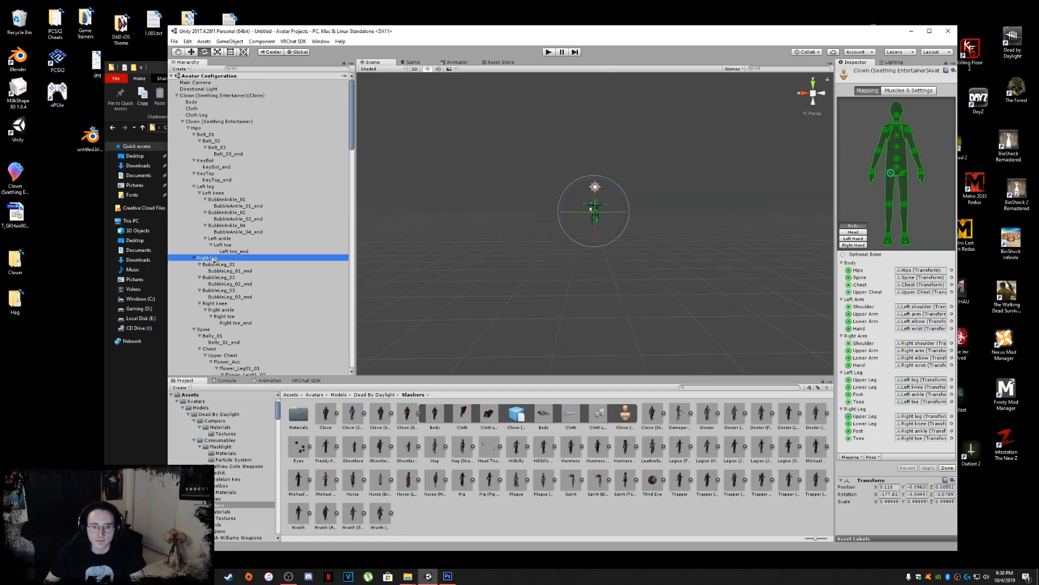
click(204, 330)
key(f)
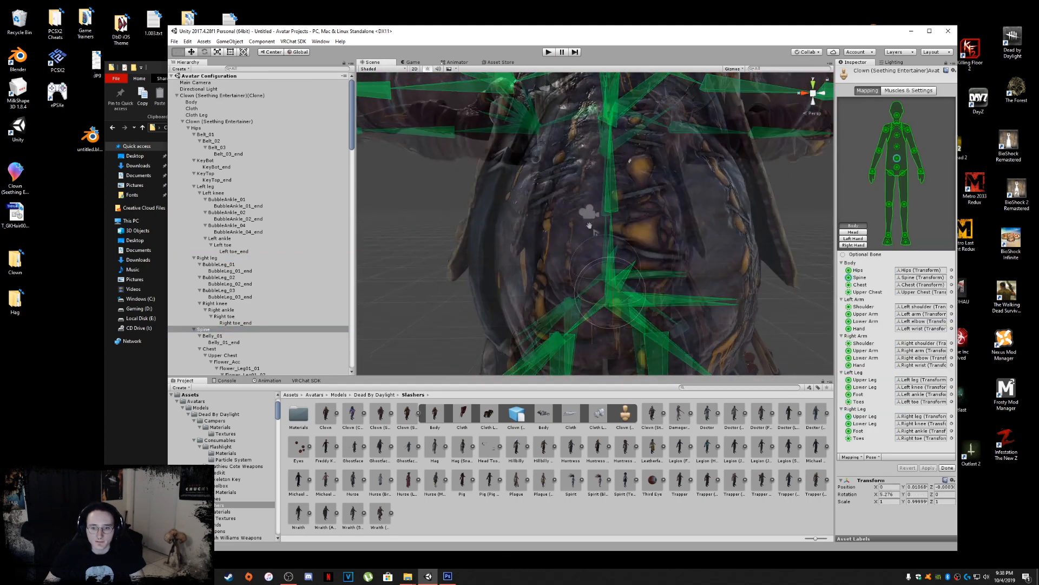
scroll(583, 221, down, 10)
right_drag(583, 218, 704, 281)
key(a)
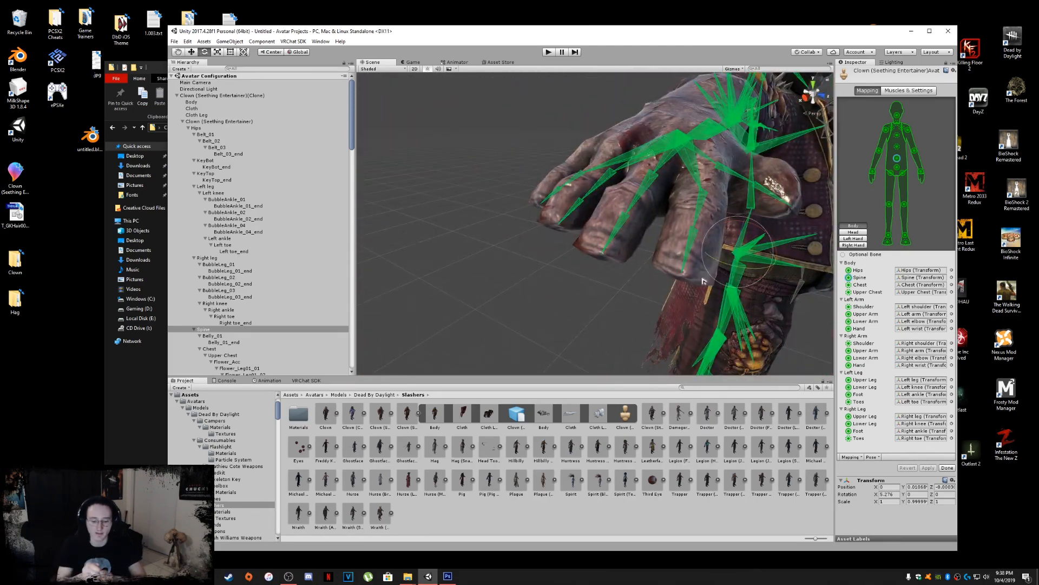
right_drag(744, 254, 407, 158)
middle_drag(617, 266, 661, 248)
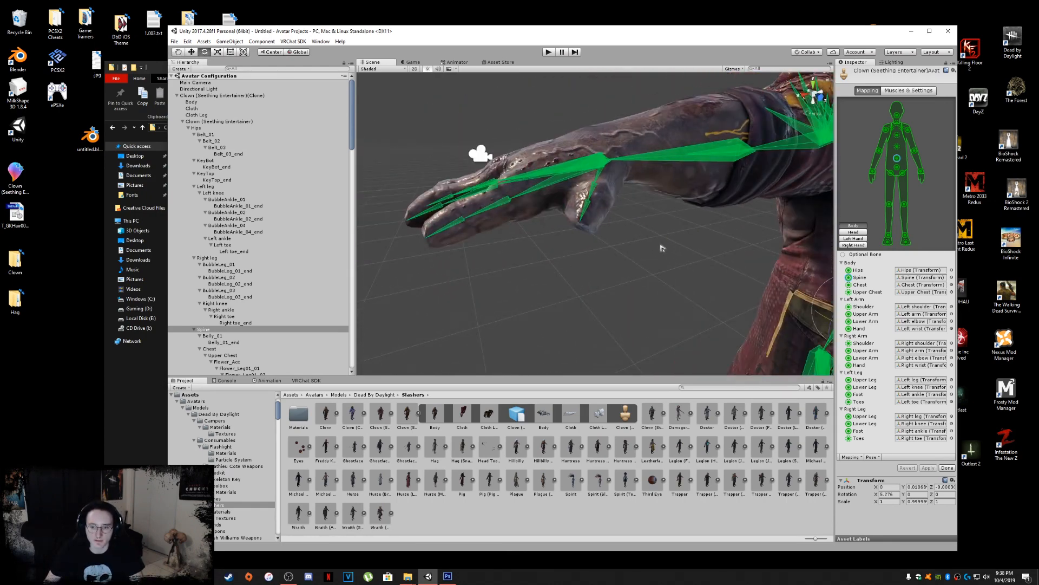
scroll(661, 248, down, 3)
scroll(661, 248, up, 1)
Step: Rotate the distal bone of the right thumb out of its T-pose
click(589, 229)
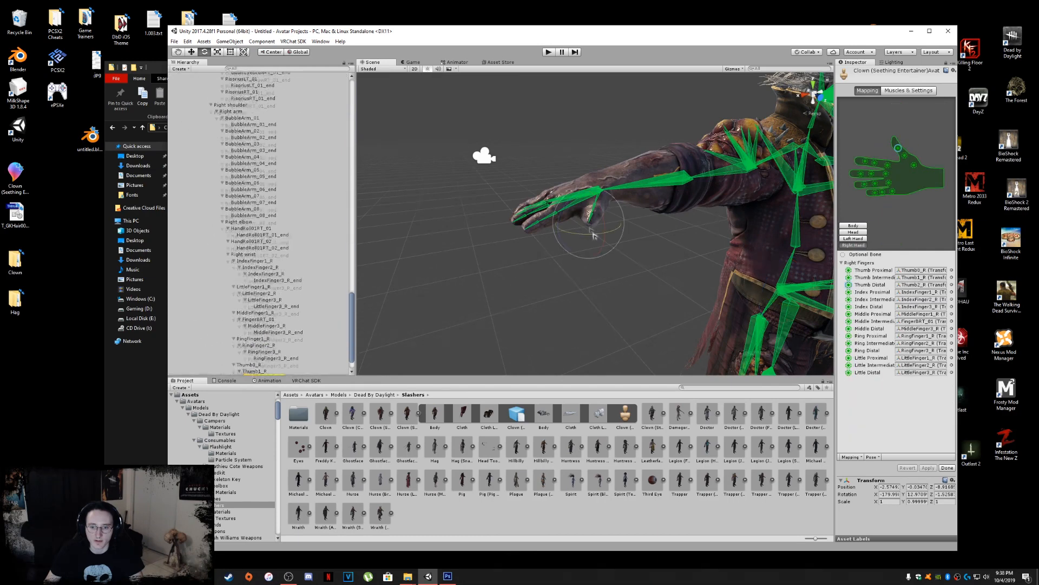
drag(574, 254, 600, 304)
right_drag(644, 304, 666, 302)
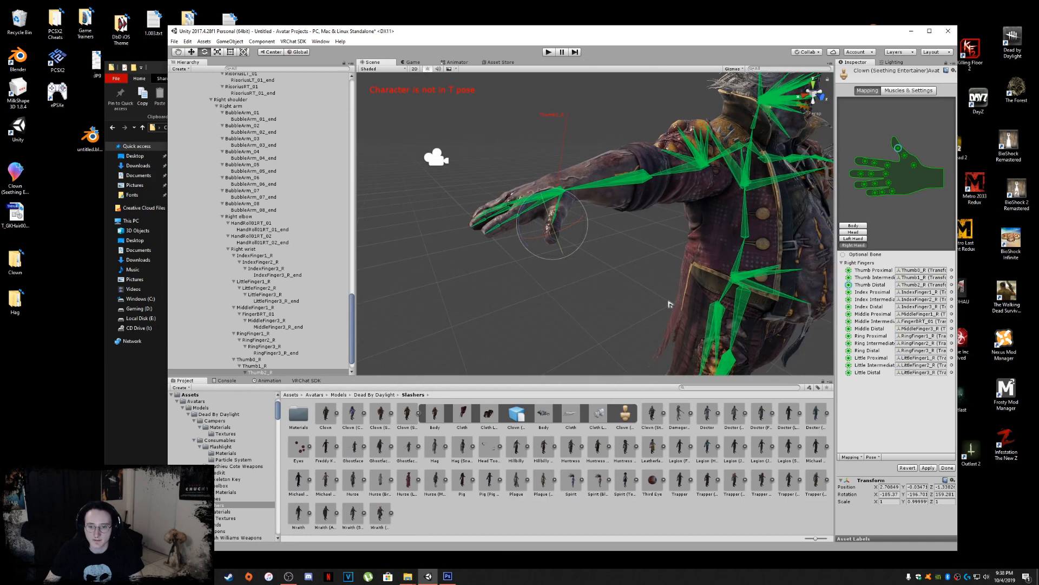
Step: Pose the avatar with Sample Bind-Pose and inspect the arms
click(873, 457)
click(898, 475)
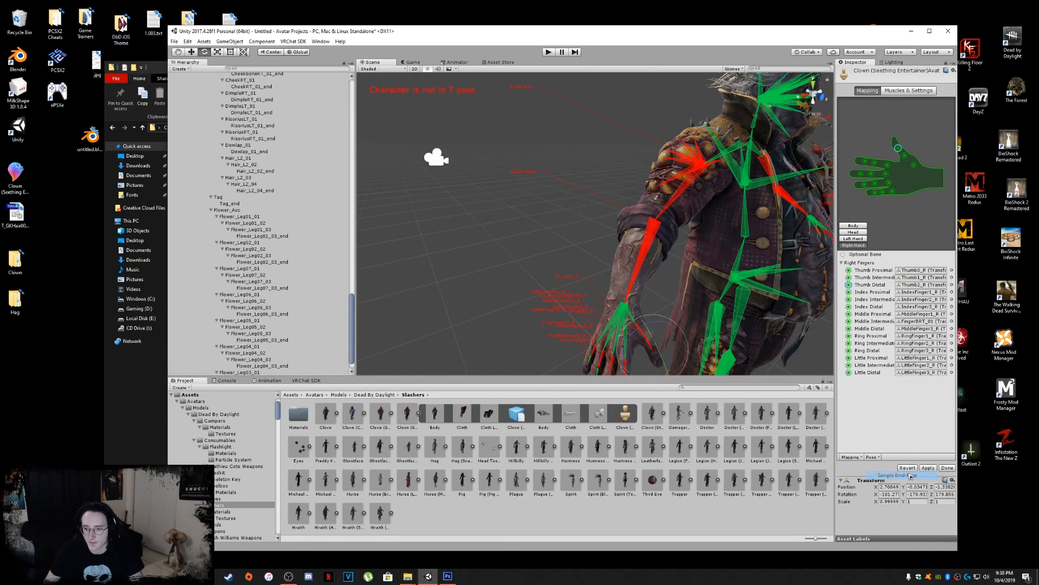
click(877, 458)
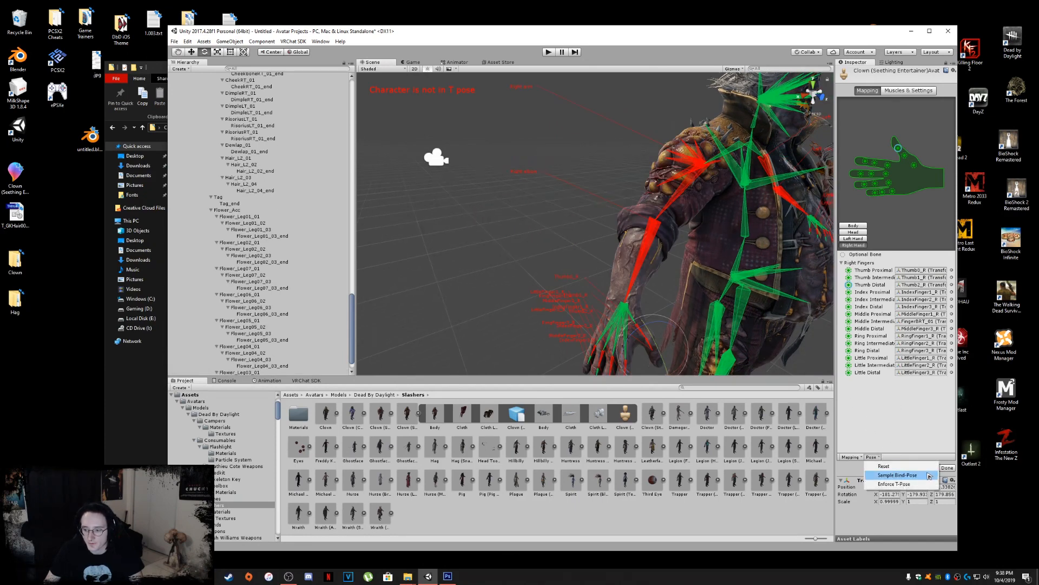
right_drag(708, 295, 622, 272)
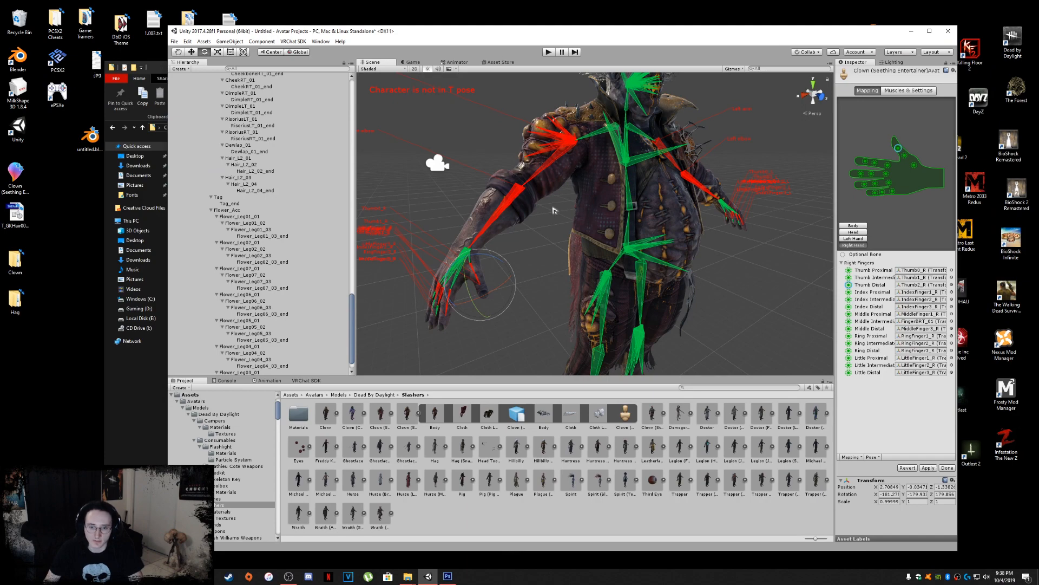
right_drag(528, 244, 587, 256)
Step: Rotate the right upper arm bone upward until the arm is horizontal for the T-pose
click(518, 176)
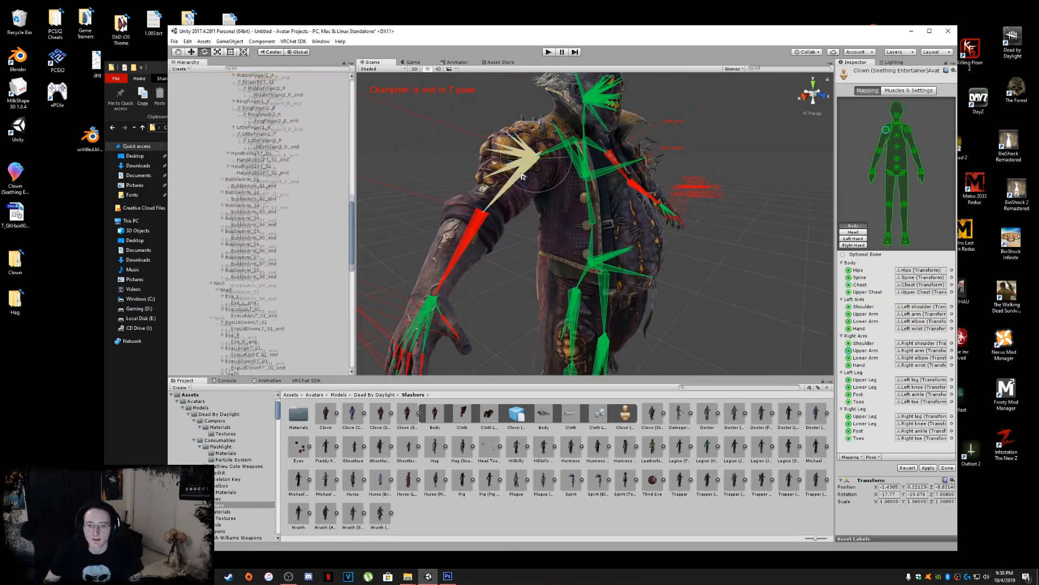
right_drag(552, 205, 577, 210)
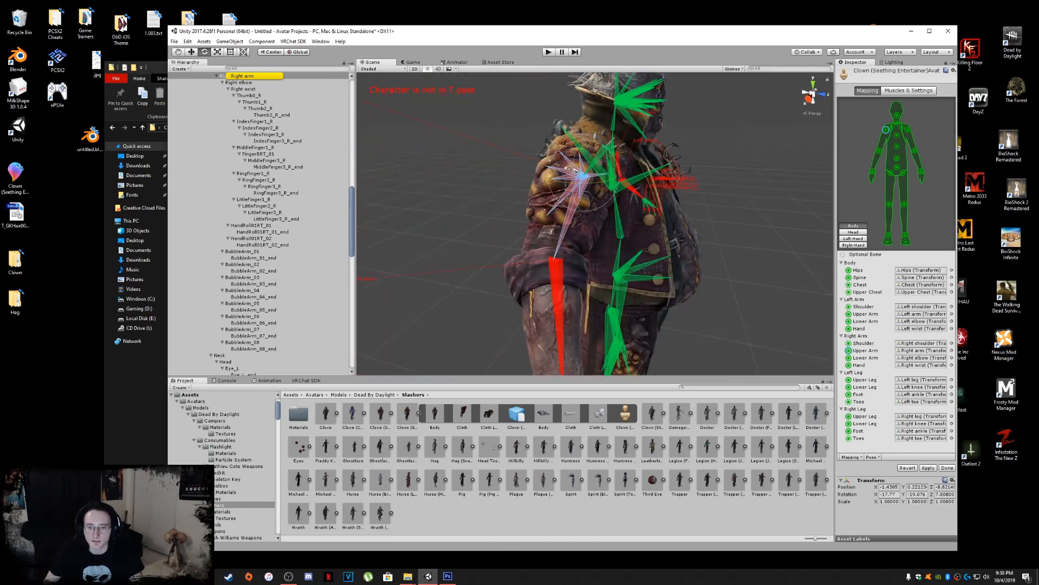
drag(573, 169, 587, 116)
right_drag(666, 189, 645, 168)
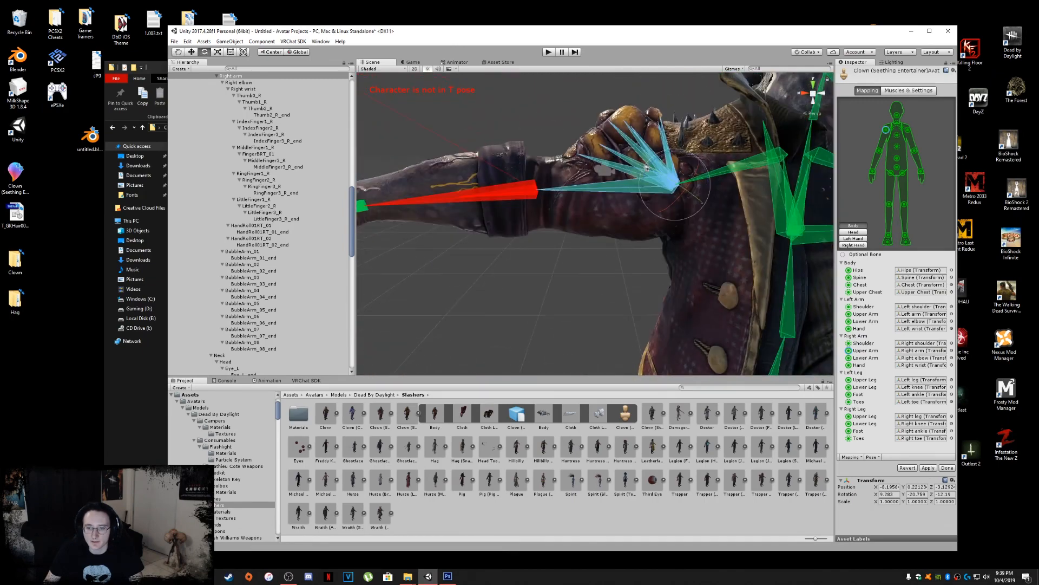
drag(652, 167, 654, 164)
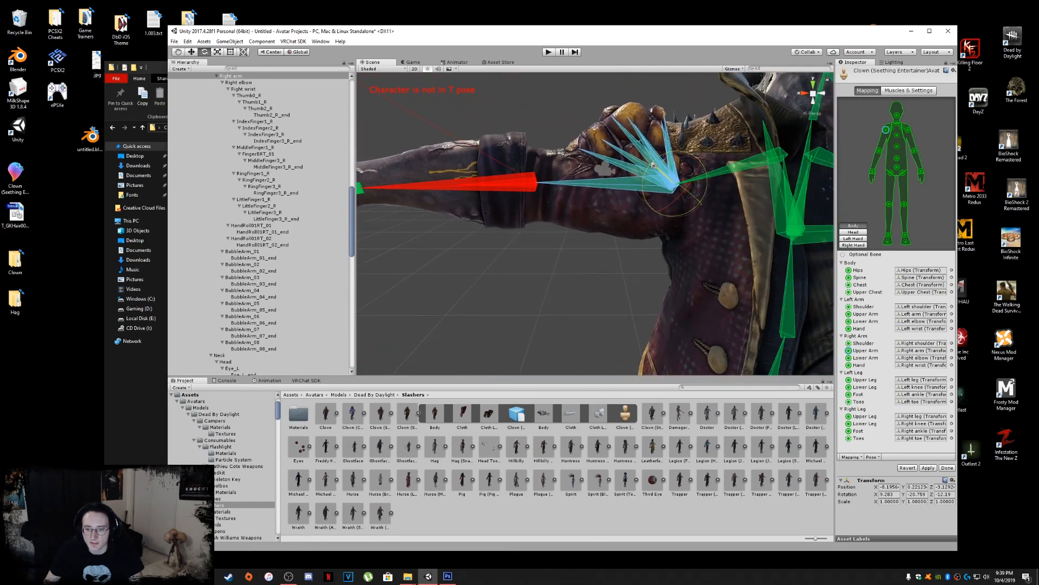
Step: Rotate the right elbow bone to line the forearm up with the raised upper arm
click(504, 183)
right_drag(503, 183, 689, 242)
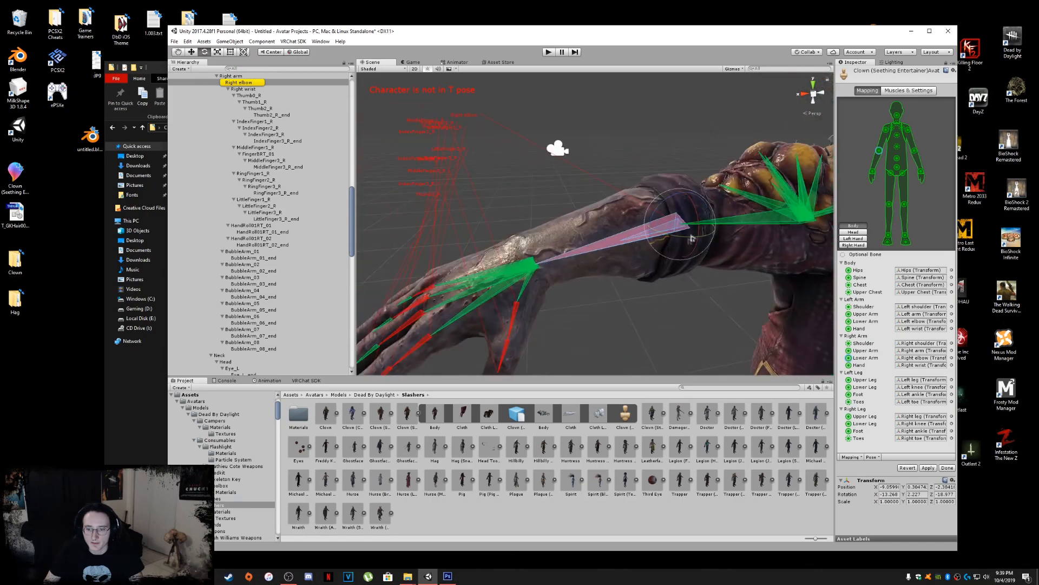
drag(688, 238, 671, 233)
right_drag(769, 253, 616, 230)
drag(592, 219, 590, 218)
Step: Rotate the right thumb's proximal and intermediate bones, Thumb0_R and Thumb1_R, into T-pose alignment
right_drag(770, 270, 693, 239)
click(612, 219)
mouse_move(612, 220)
right_down()
mouse_move(574, 215)
mouse_move(607, 209)
right_up()
drag(605, 194, 607, 184)
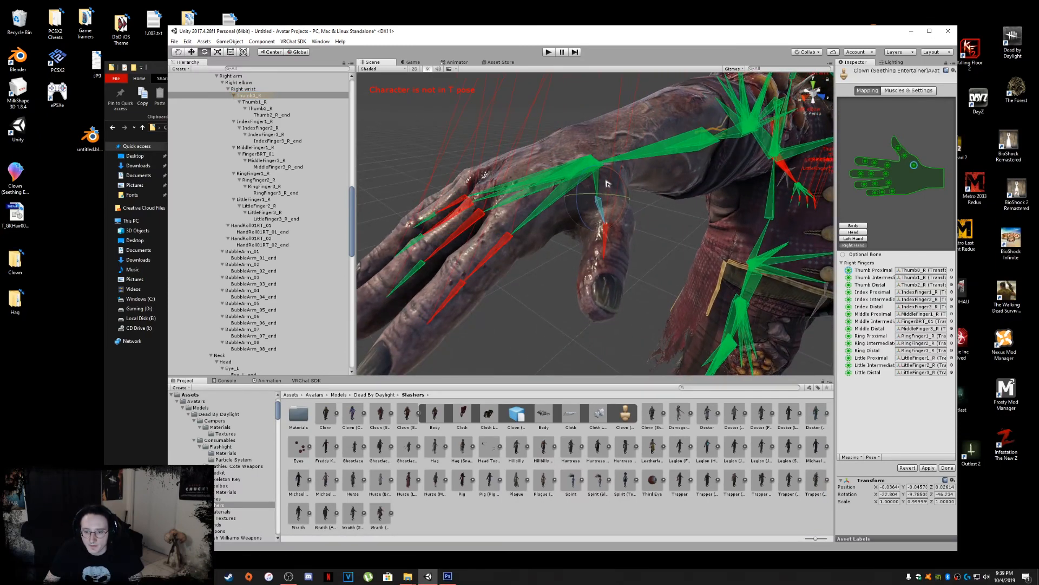
click(611, 241)
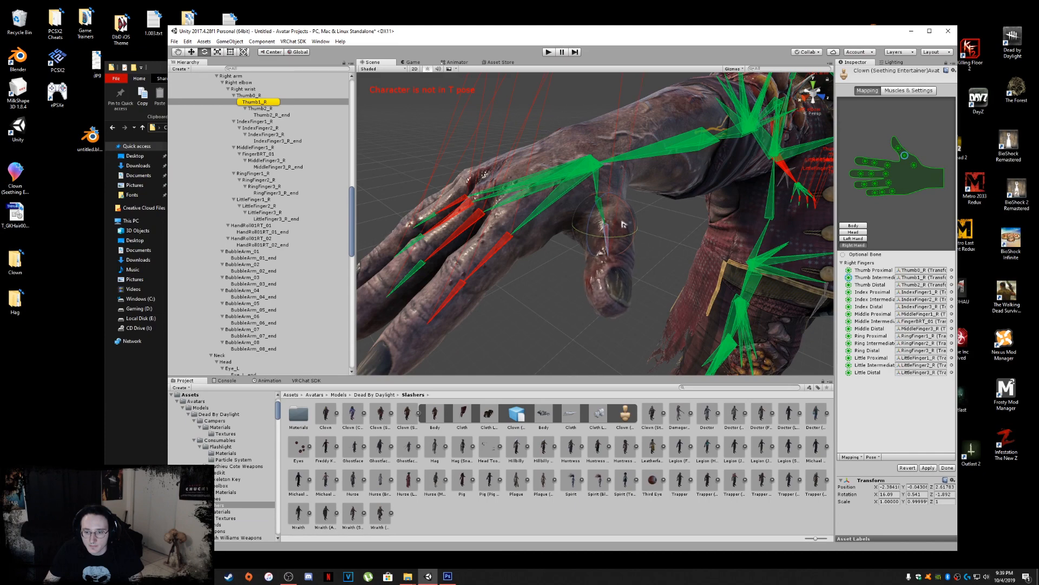
middle_drag(577, 272, 606, 265)
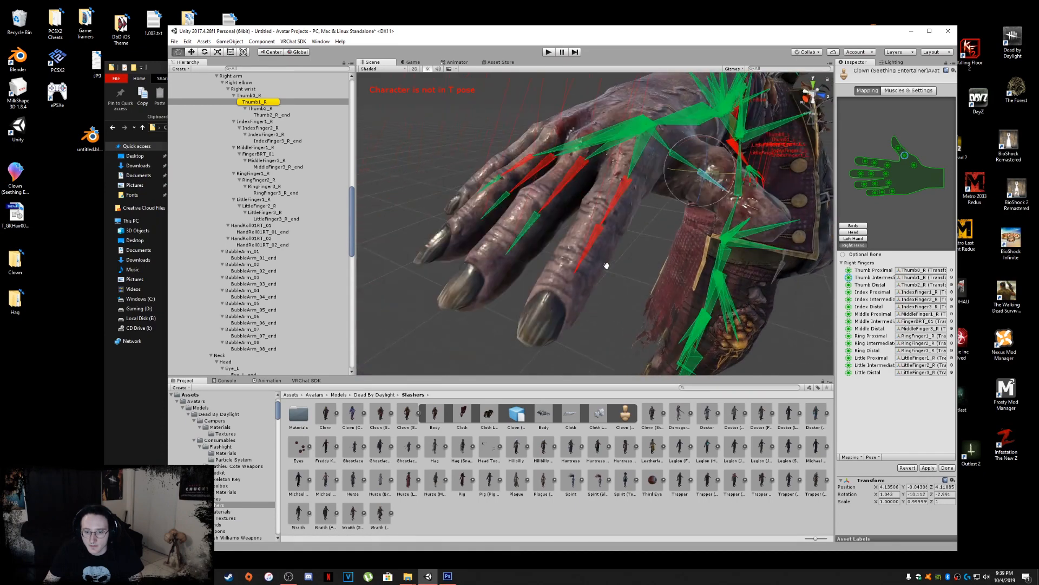
Step: Rotate the right index finger's proximal and intermediate bones, IndexFinger1_R and IndexFinger2_R, into T-pose alignment
click(615, 195)
click(615, 184)
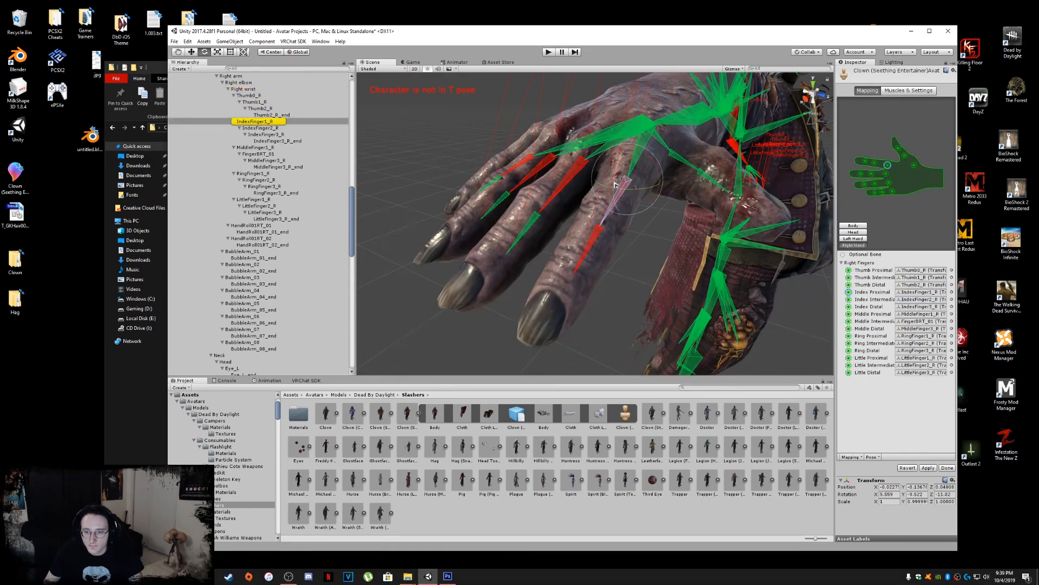
click(584, 210)
drag(584, 210, 581, 217)
middle_drag(581, 217, 479, 232)
alt+drag(479, 233, 644, 179)
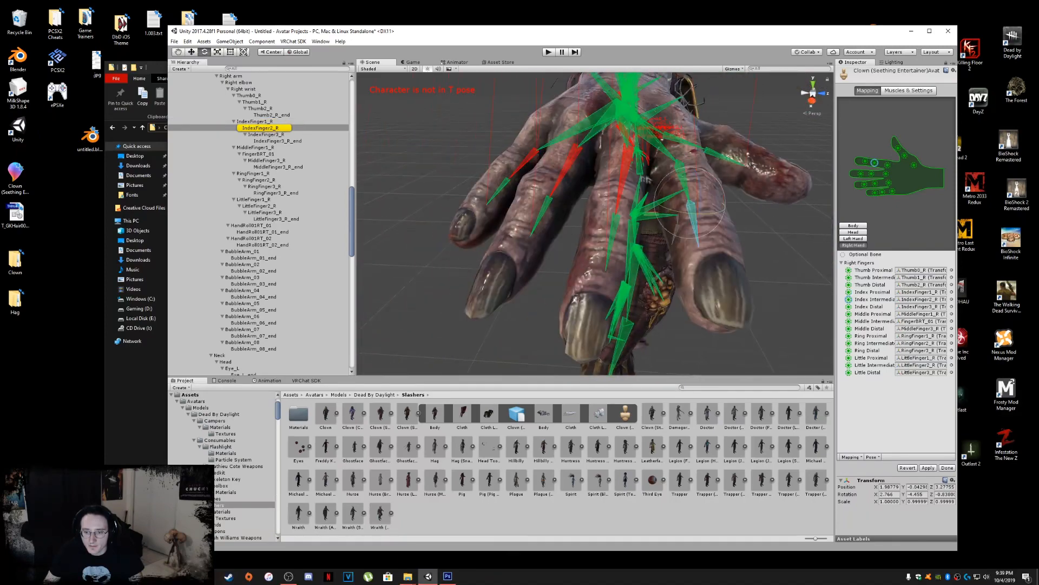
Step: Rotate the right middle finger's bones into T-pose alignment, starting from MiddleFinger1_R
click(646, 167)
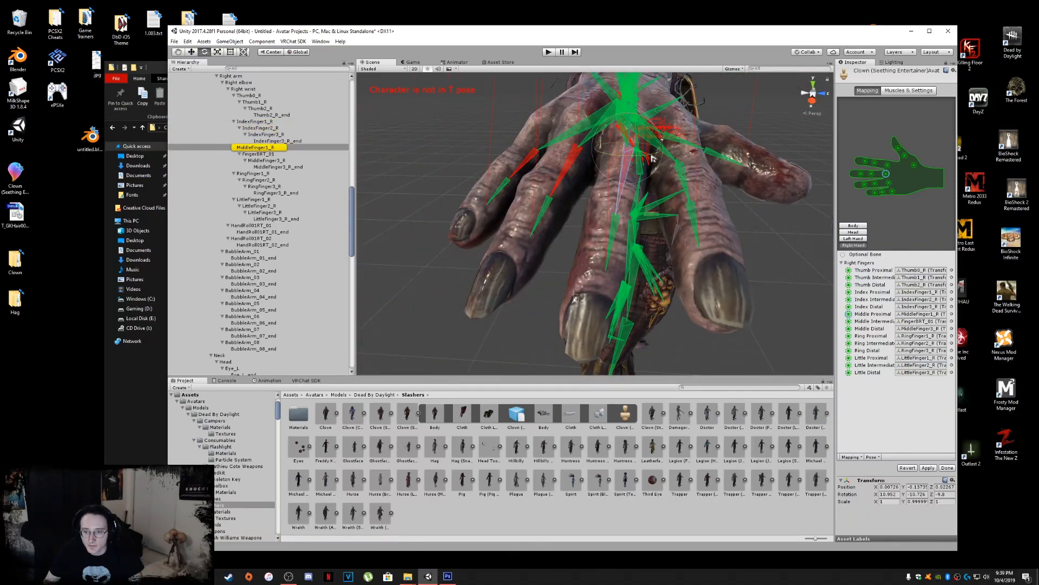
drag(652, 157, 652, 158)
drag(632, 150, 632, 136)
Step: Rotate the right ring and little fingers' proximal bones, RingFinger1_R and LittleFinger1_R, into T-pose alignment
middle_drag(633, 162, 661, 169)
click(660, 170)
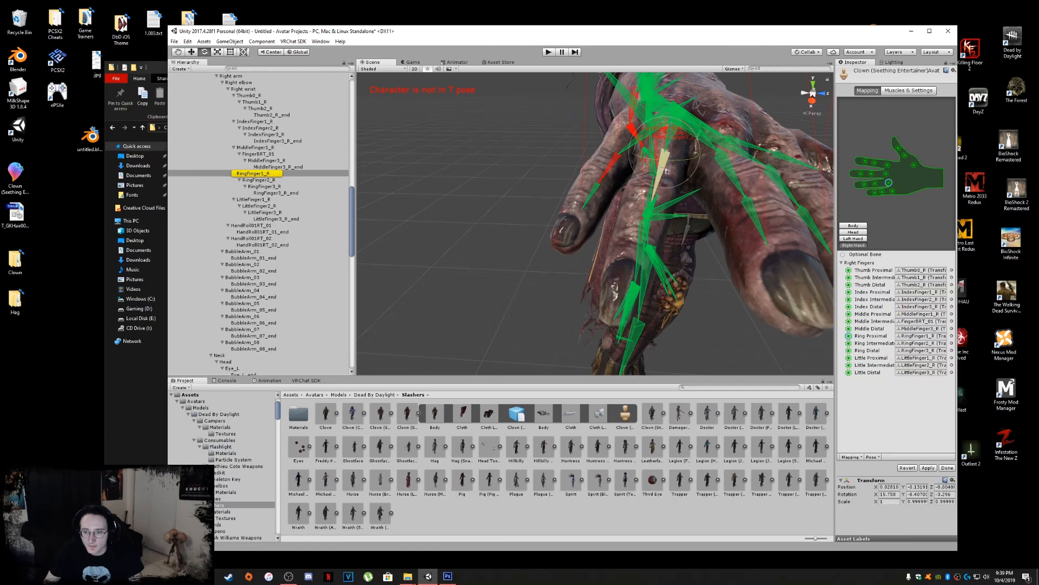
drag(683, 160, 680, 138)
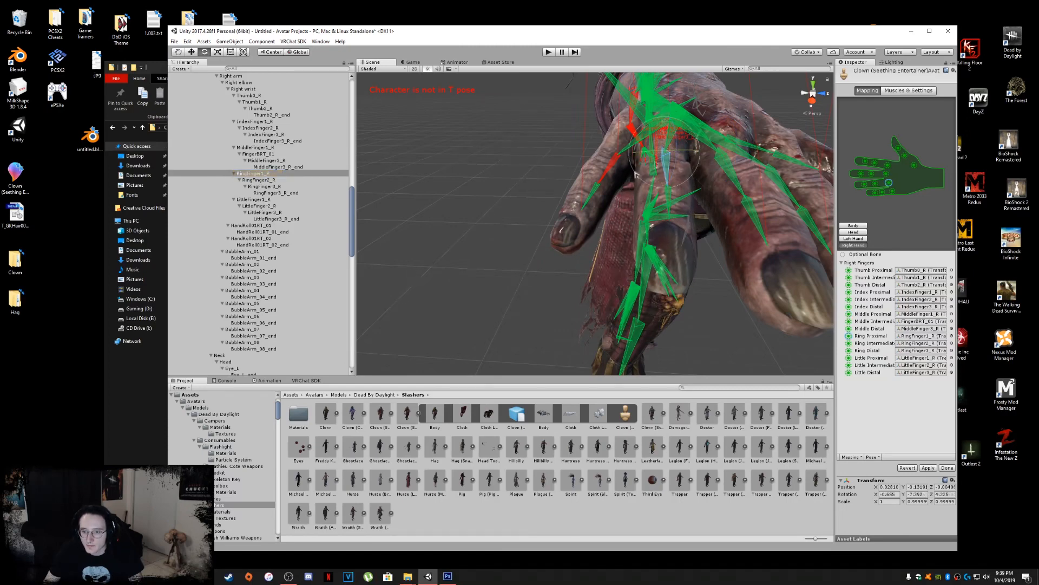
click(617, 168)
drag(636, 165, 627, 147)
alt+drag(709, 203, 604, 209)
middle_drag(650, 219, 706, 228)
alt+drag(706, 228, 596, 237)
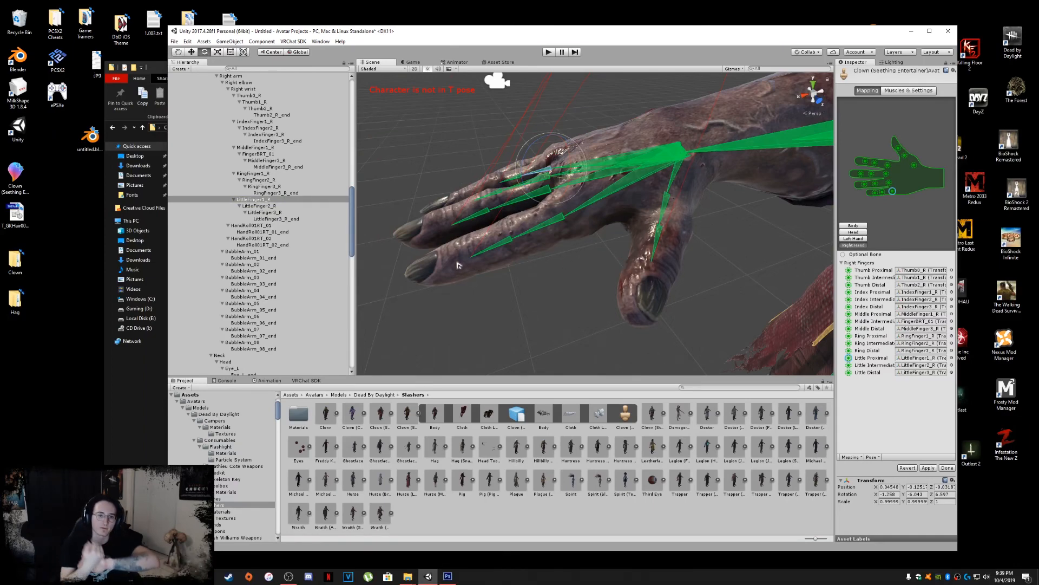
scroll(487, 260, down, 5)
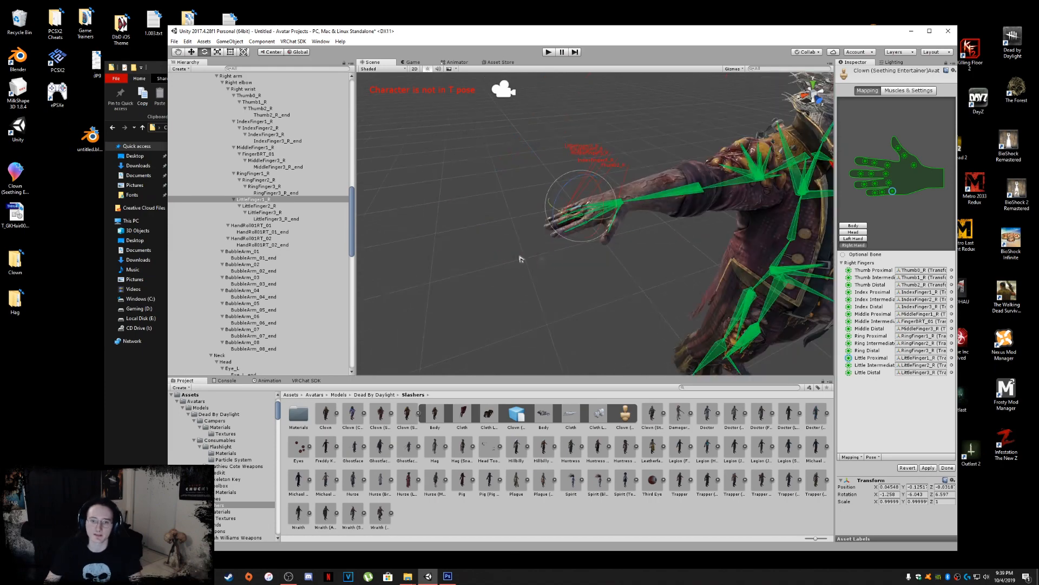
scroll(610, 187, up, 4)
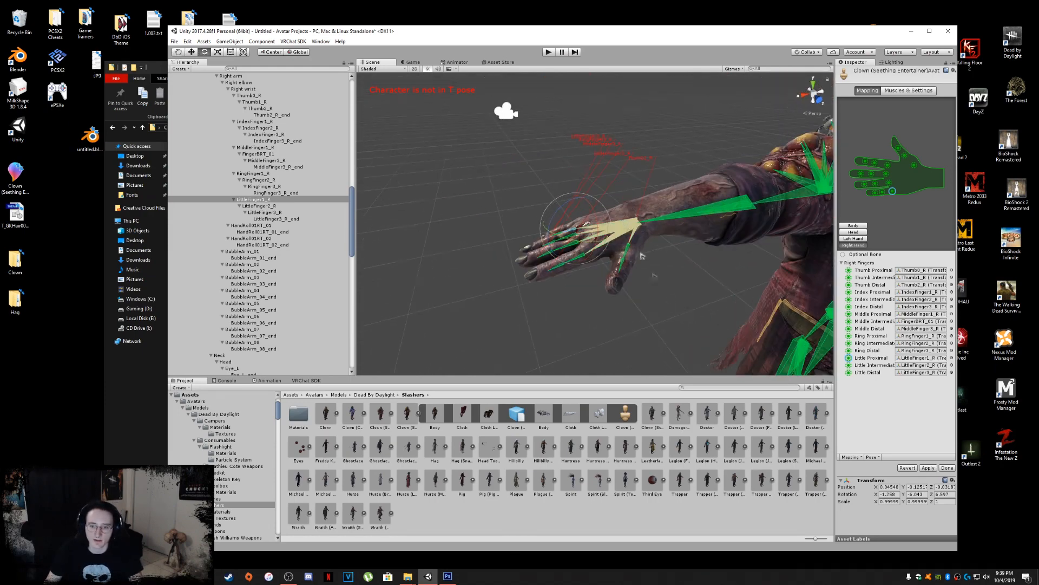
Step: Rotate the Left arm bone upward so the upper arm extends horizontally from the shoulder
right_drag(679, 303, 713, 317)
alt+drag(713, 317, 687, 314)
middle_drag(686, 314, 633, 303)
alt+drag(650, 306, 571, 294)
middle_drag(758, 327, 553, 292)
middle_drag(762, 251, 546, 252)
click(554, 212)
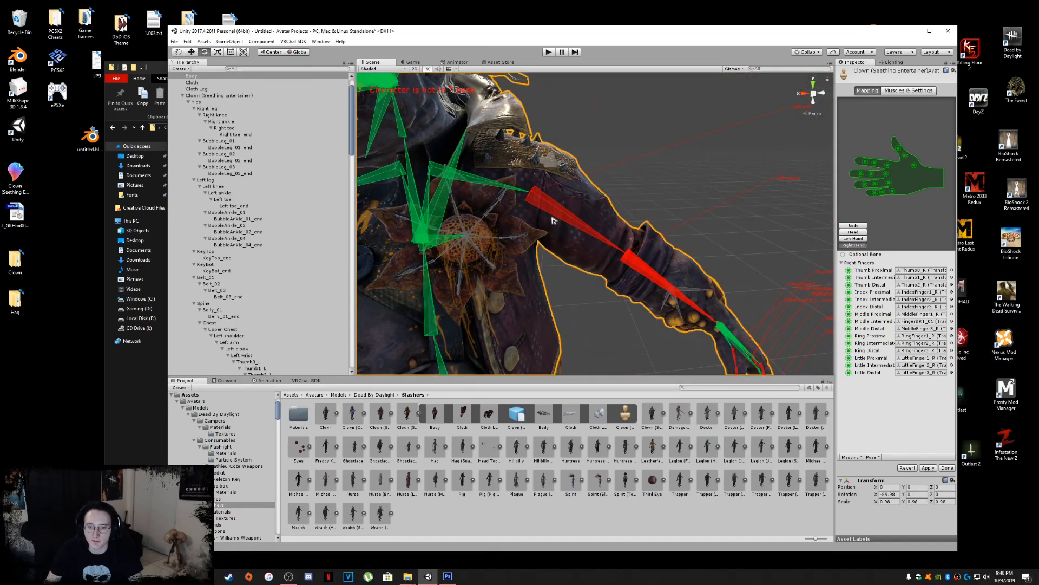
click(553, 219)
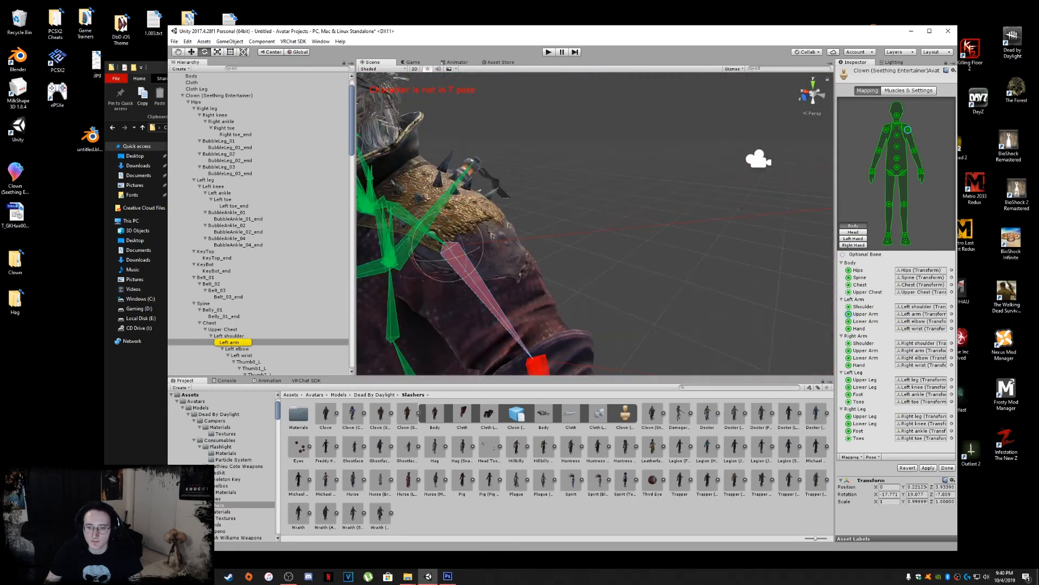
drag(456, 239, 559, 198)
drag(484, 154, 480, 152)
Step: Rotate the Left elbow bone to line the forearm up with the raised upper arm
click(628, 178)
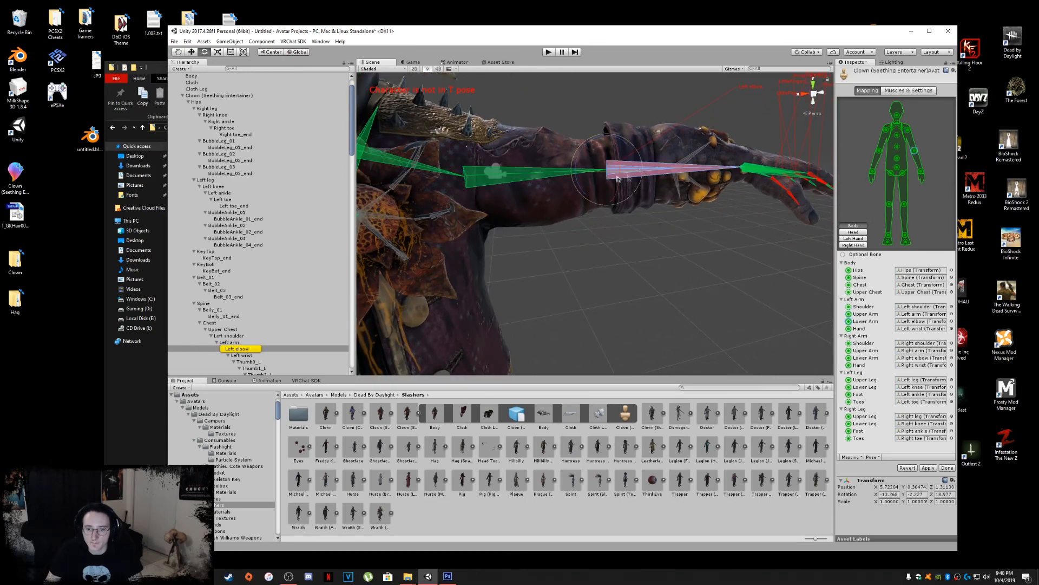
click(596, 172)
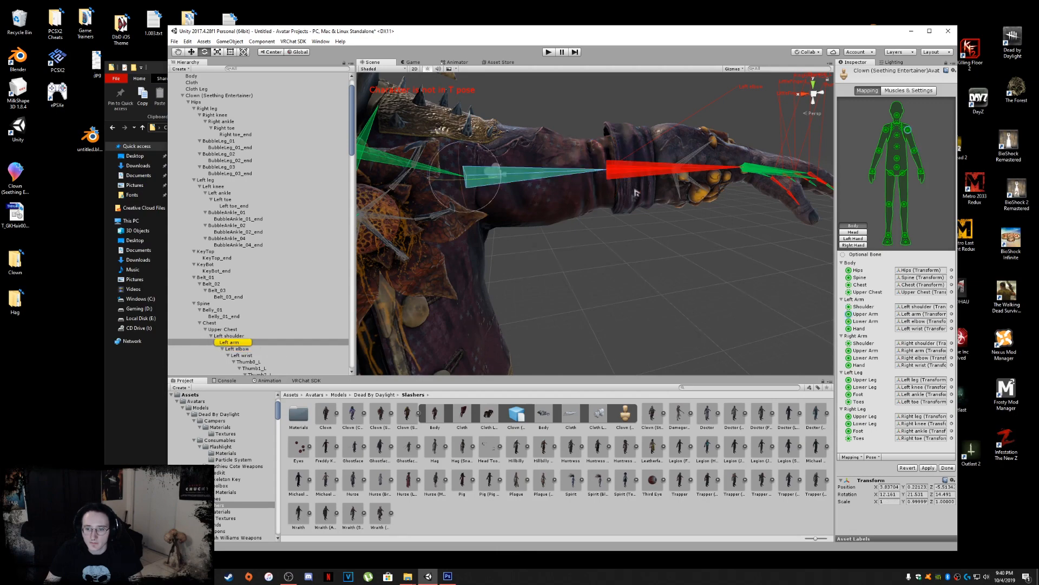
click(628, 171)
alt+drag(623, 230, 586, 230)
middle_drag(585, 230, 595, 229)
key(f)
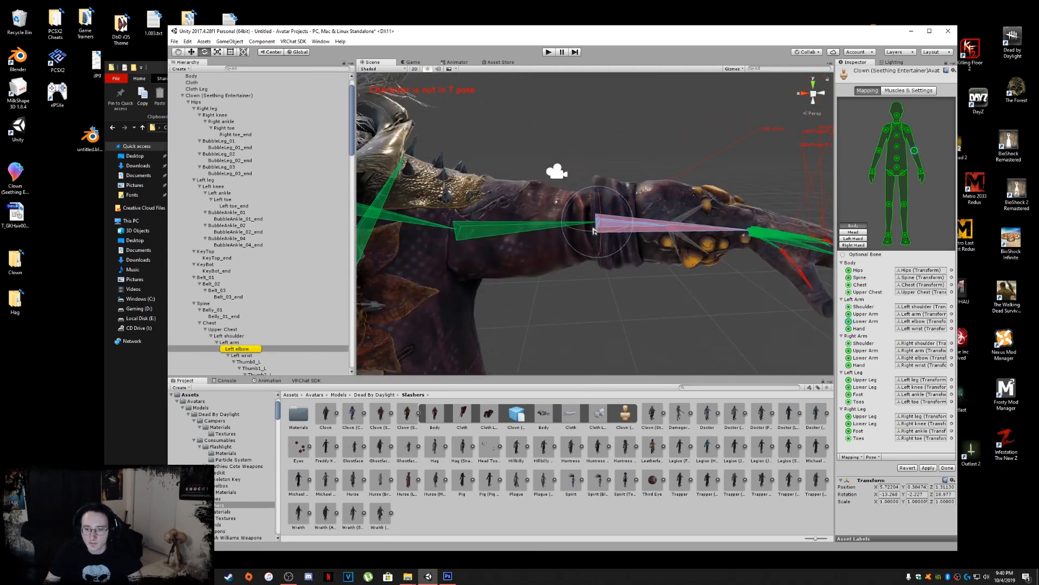
drag(598, 234, 598, 211)
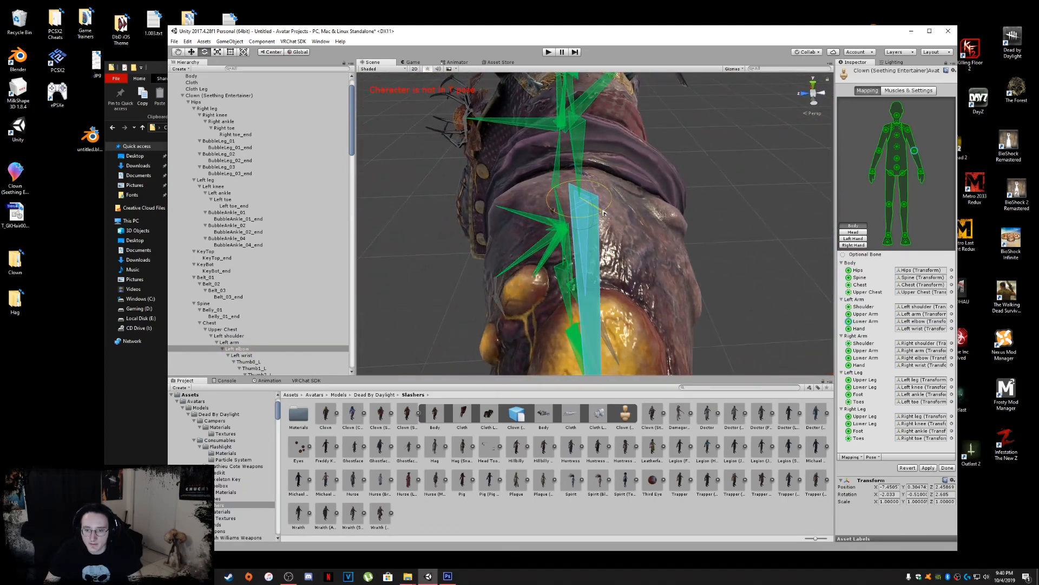
alt+drag(462, 241, 600, 211)
key(d)
right_drag(600, 211, 544, 210)
key(d)
Step: Rotate the left thumb's proximal and intermediate bones, Thumb0_L and Thumb1_L, into T-pose alignment
click(593, 226)
alt+drag(593, 227, 601, 203)
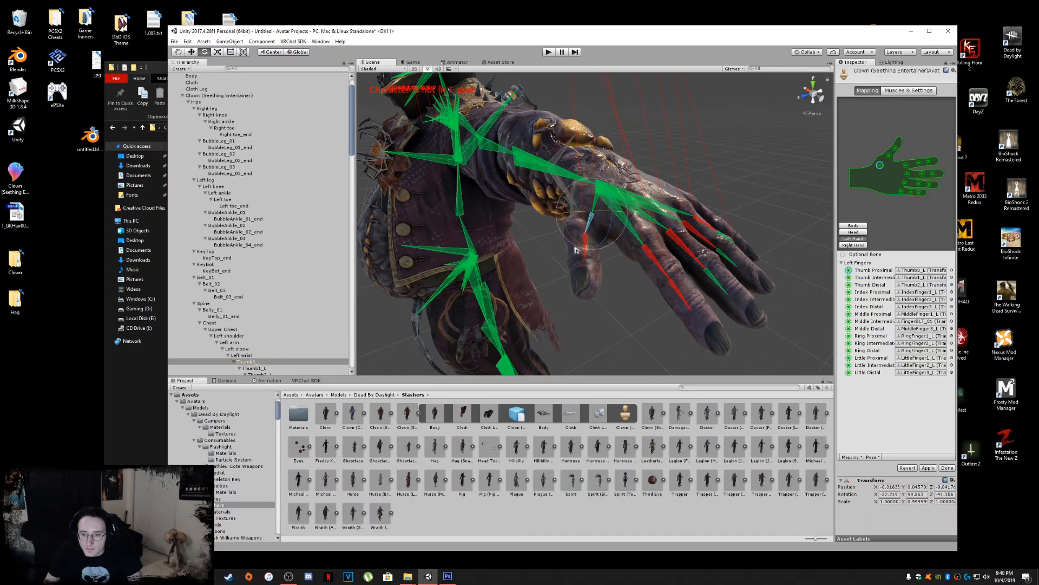
click(591, 233)
drag(578, 229, 517, 228)
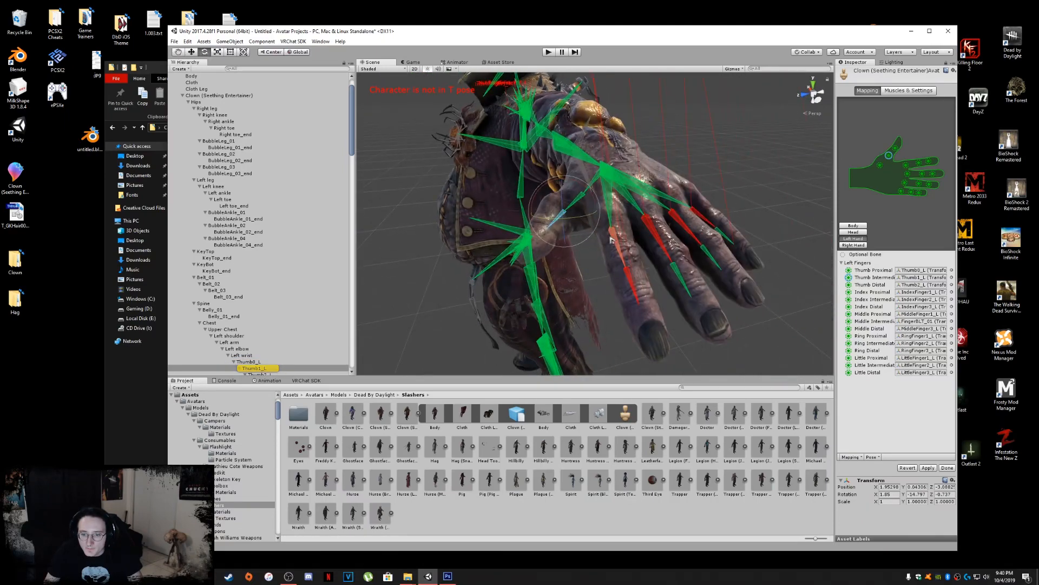
Step: Rotate the left index finger's bones into T-pose alignment, starting from IndexFinger1_L
click(618, 243)
drag(623, 222, 621, 218)
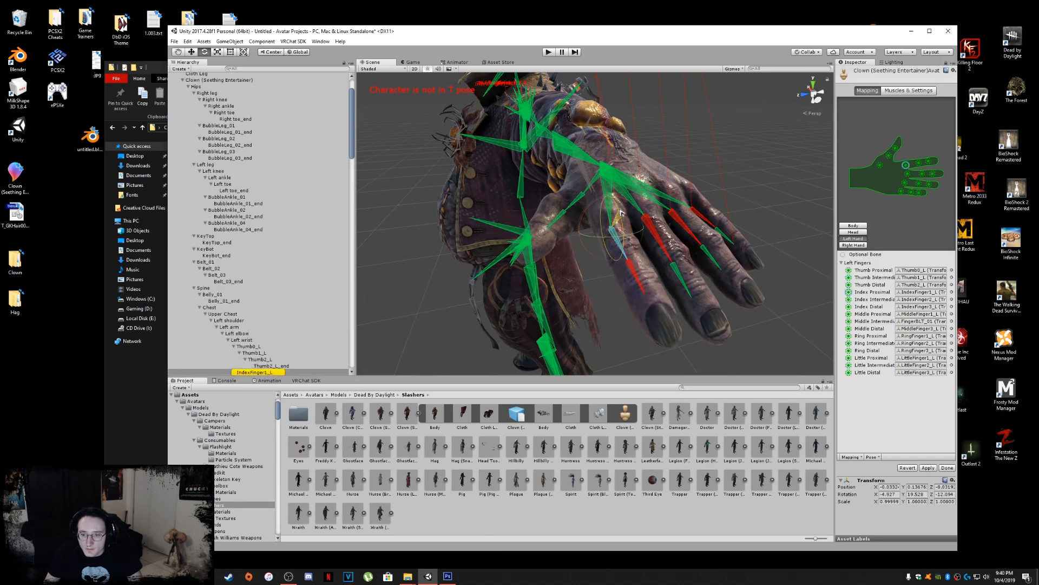
click(636, 274)
alt+drag(637, 274, 542, 247)
Step: Rotate the left middle finger's proximal bone, MiddleFinger1_L, into T-pose alignment
click(616, 178)
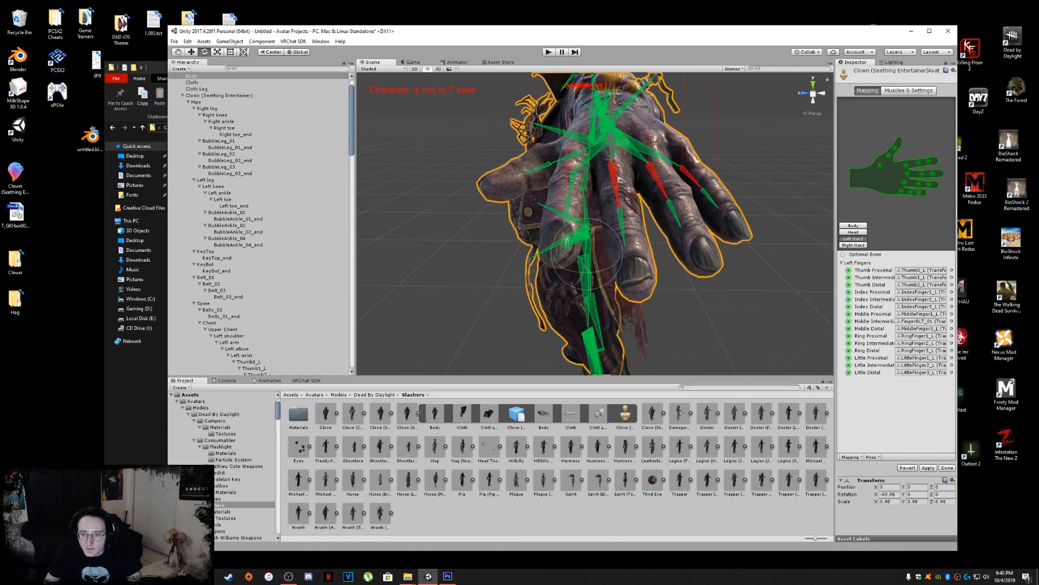
click(616, 177)
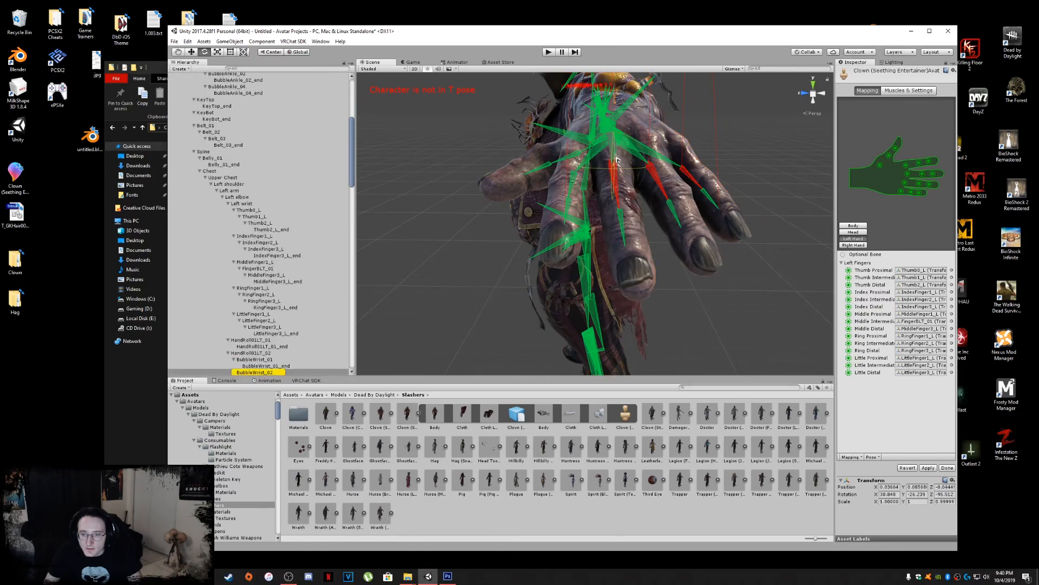
alt+drag(616, 169, 585, 195)
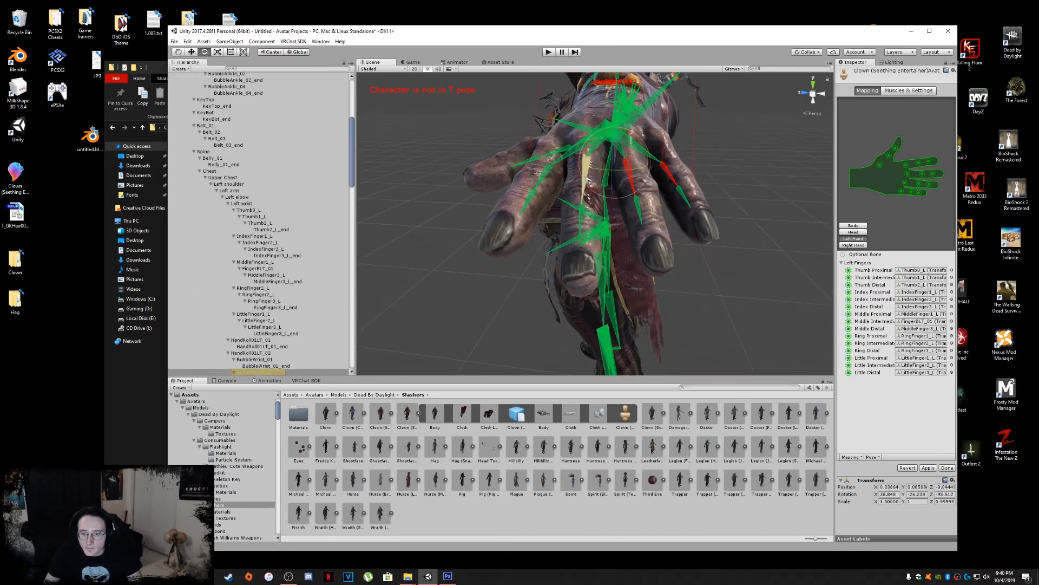
click(579, 162)
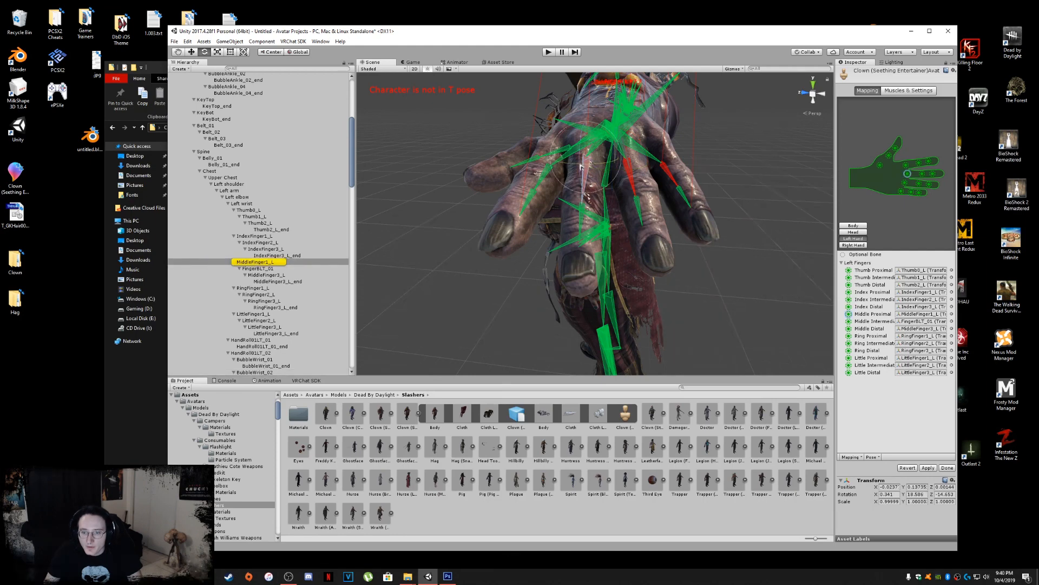
drag(579, 162, 602, 181)
middle_drag(602, 181, 618, 195)
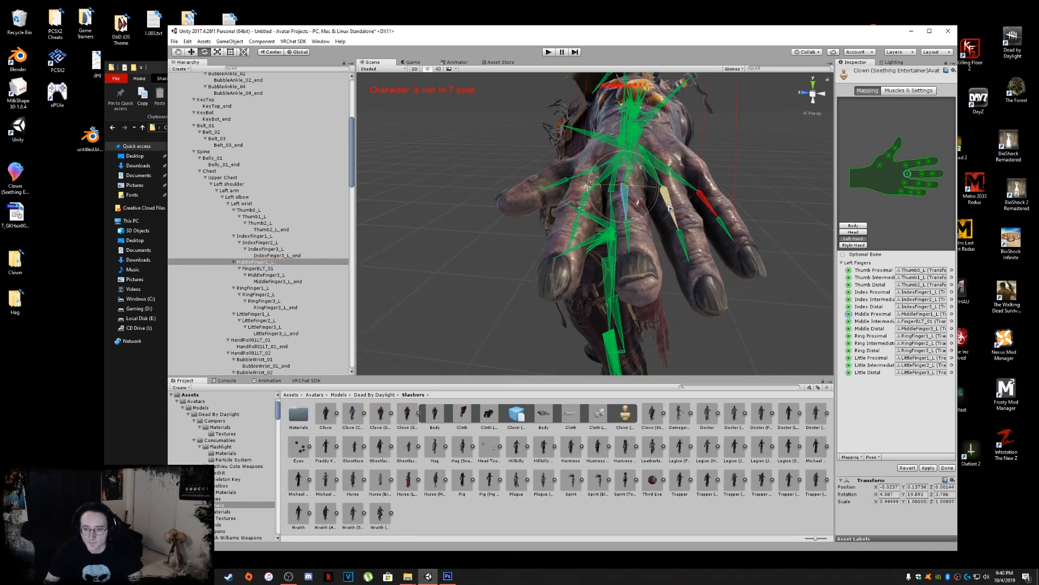
Step: Rotate the left ring finger's proximal bone, RingFinger1_L, into T-pose alignment, undoing any unwanted rotation
click(671, 214)
drag(648, 196, 670, 164)
key(ctrl+z)
middle_drag(731, 228, 705, 219)
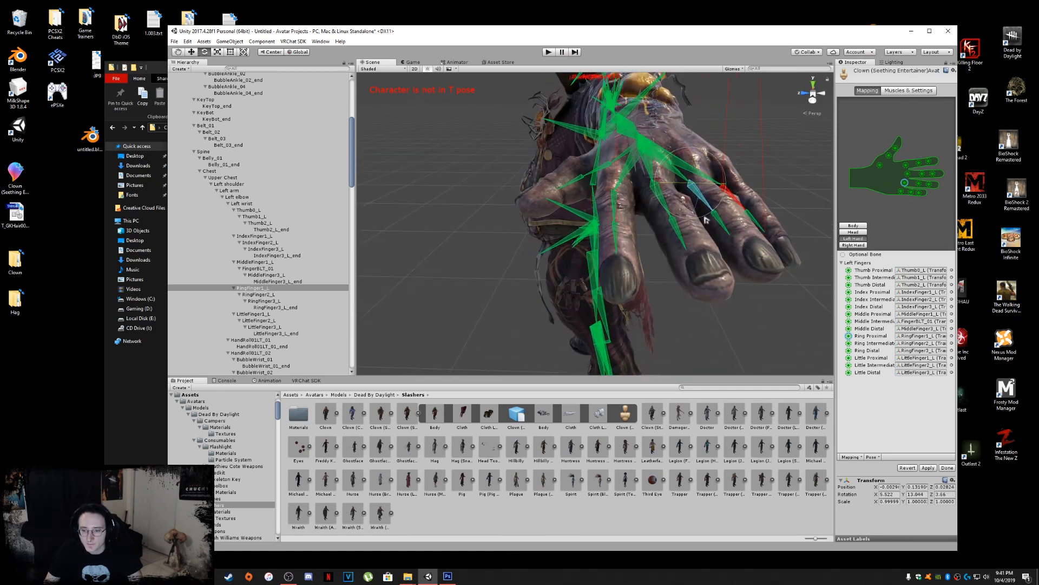
Step: Rotate the left little finger's proximal bone, LittleFinger1_L, into T-pose alignment
click(661, 197)
drag(659, 195, 645, 194)
middle_drag(646, 197, 606, 205)
click(605, 204)
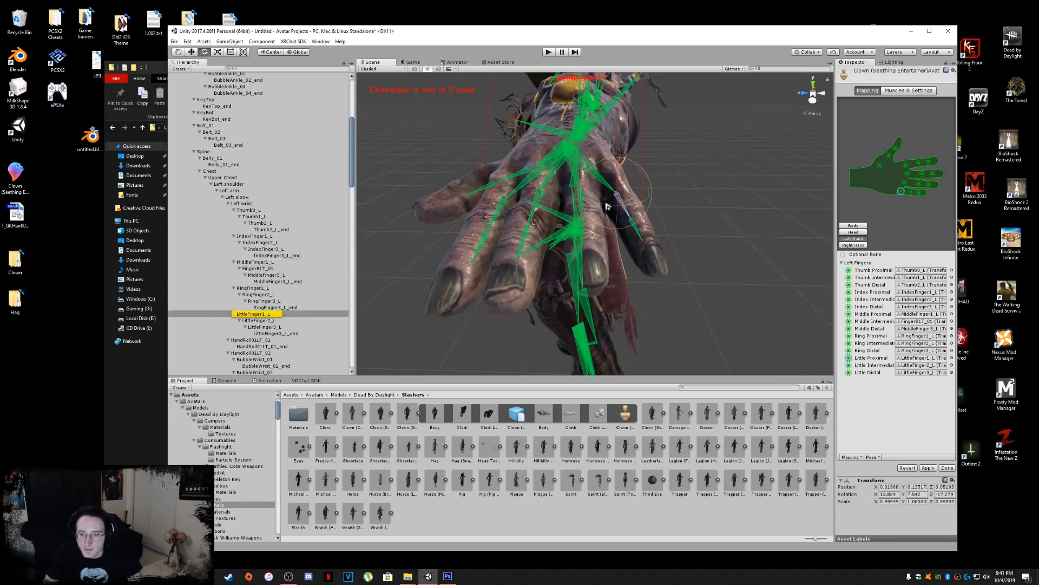
drag(605, 204, 552, 207)
Step: Fine-tune the rotation of RingFinger1_L so the left ring finger sits evenly beside its neighbours
click(541, 206)
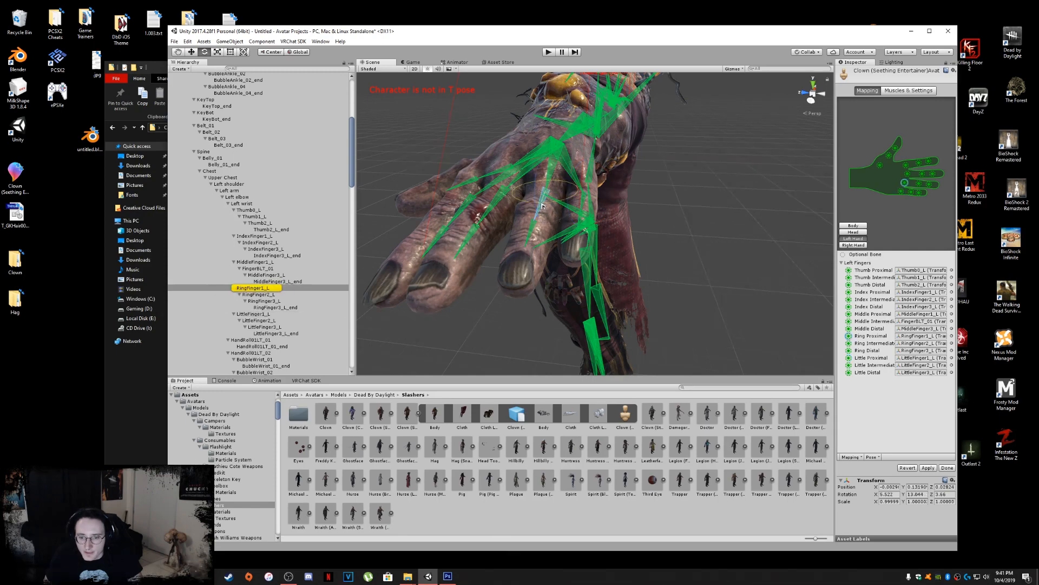
drag(540, 205, 704, 205)
middle_drag(552, 206, 647, 204)
middle_drag(514, 206, 610, 195)
scroll(504, 192, down, 6)
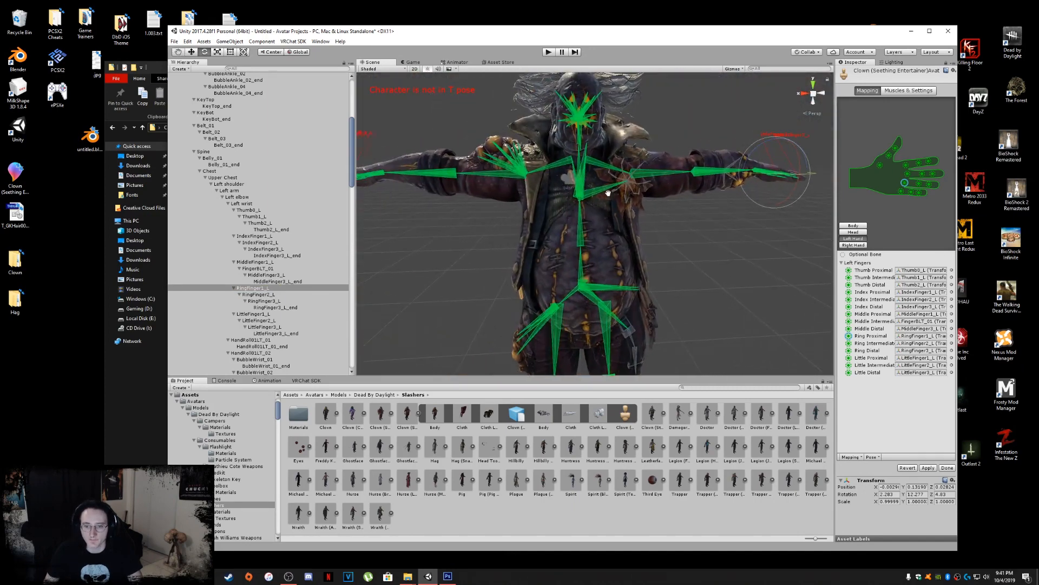
scroll(608, 192, down, 2)
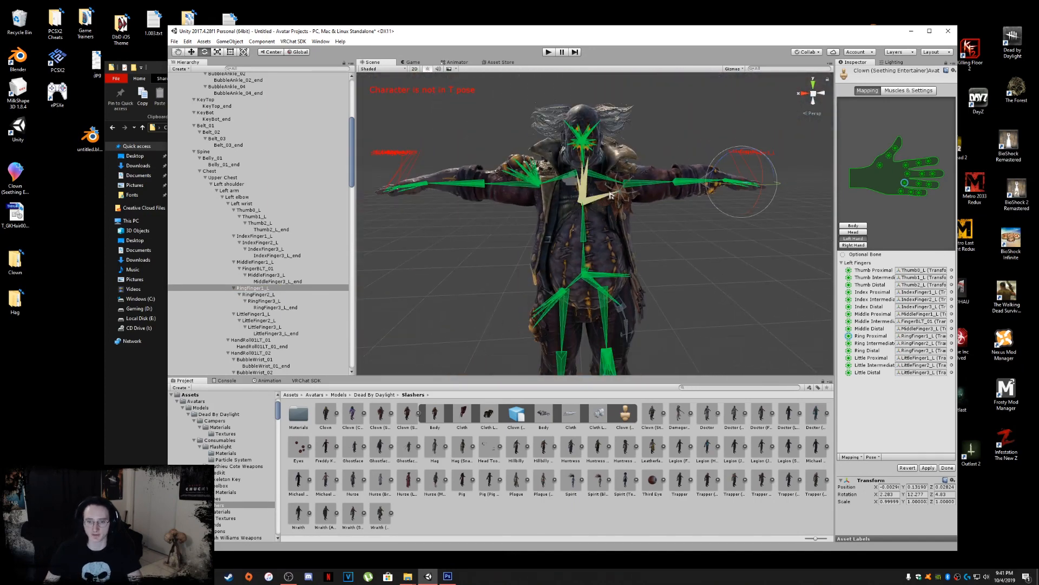
Step: Clear the Jaw bone assignment in the avatar's head mapping, leaving it set to None
click(855, 226)
click(913, 293)
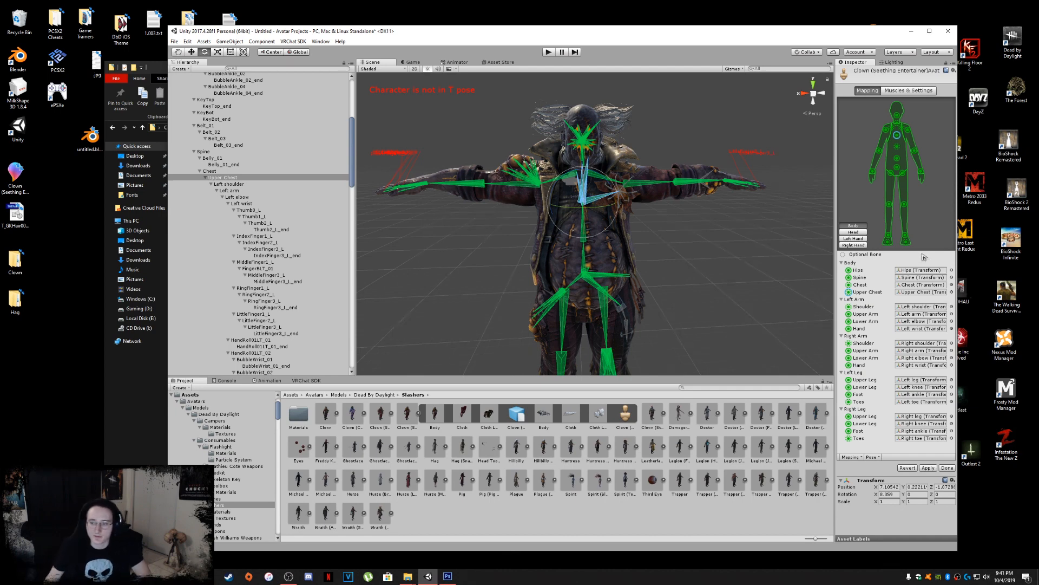
click(861, 232)
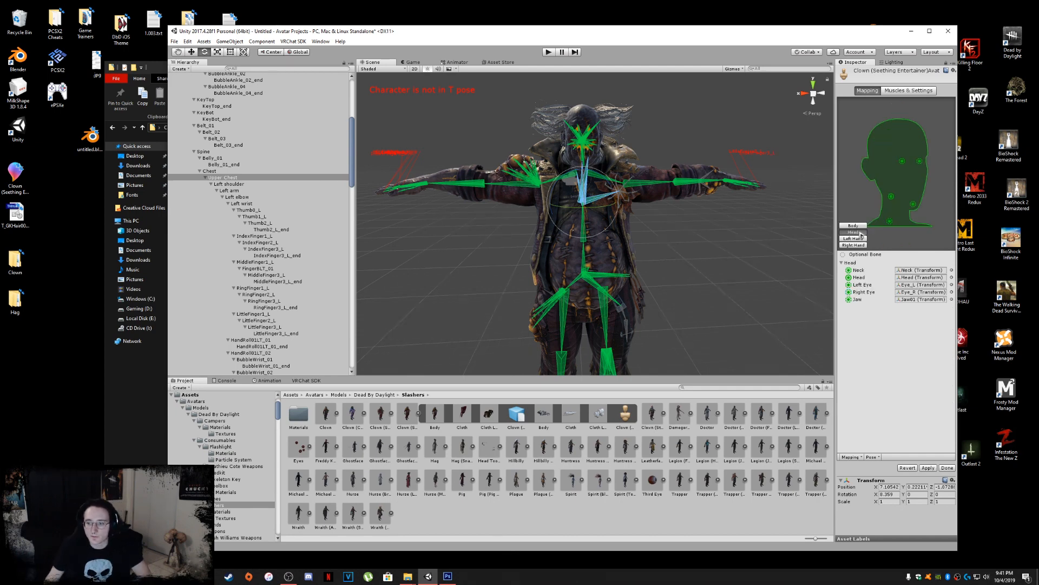
click(913, 205)
key(Delete)
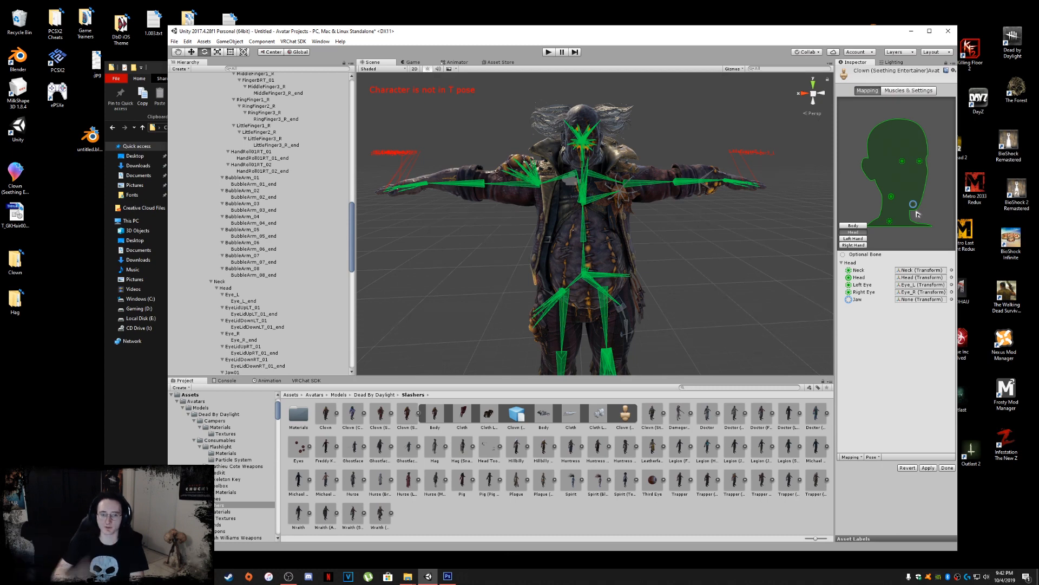
Step: Apply the humanoid rig changes and finish the avatar configuration
click(928, 468)
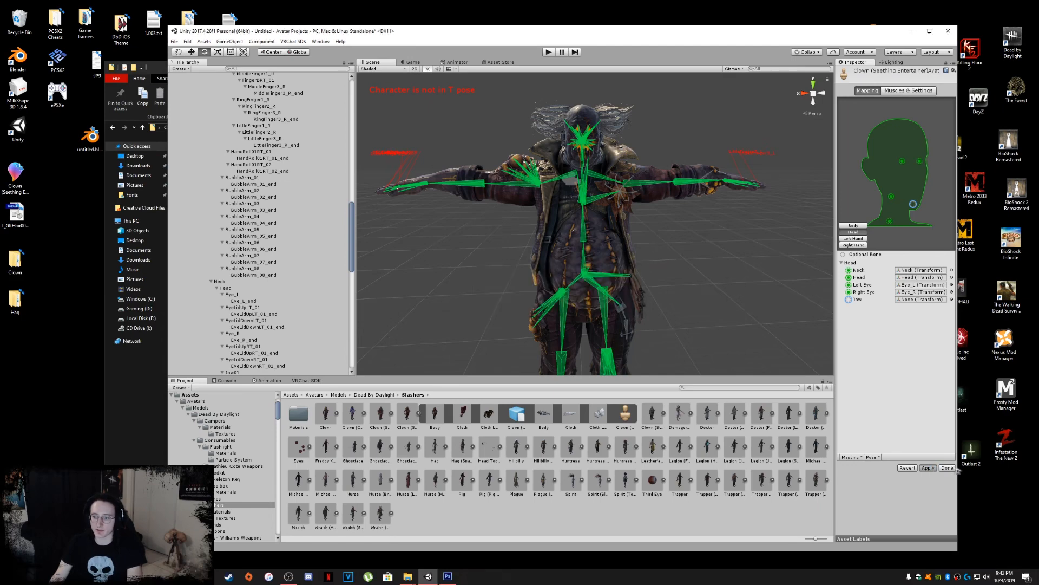
click(948, 468)
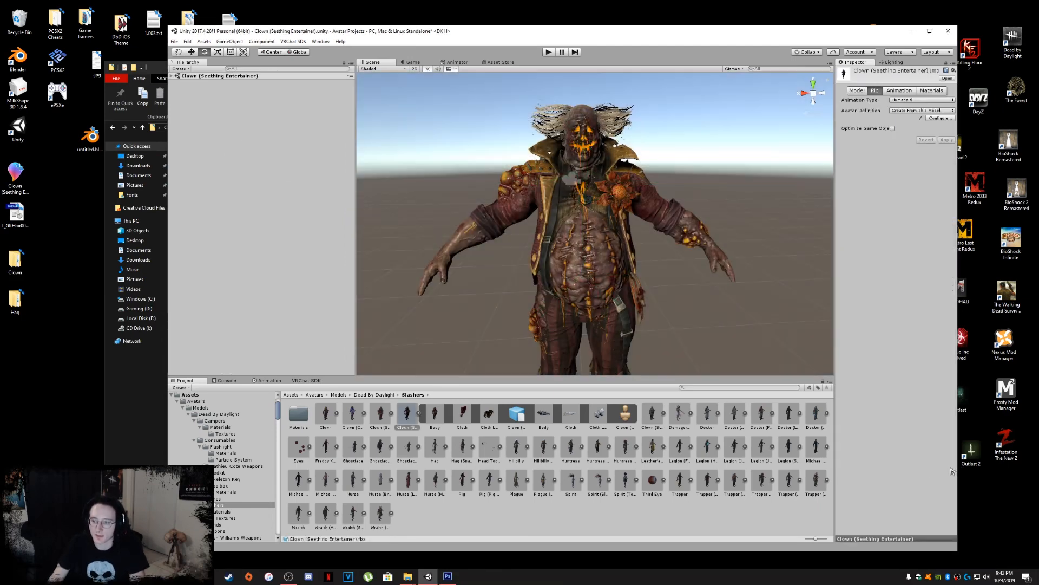
scroll(661, 197, down, 2)
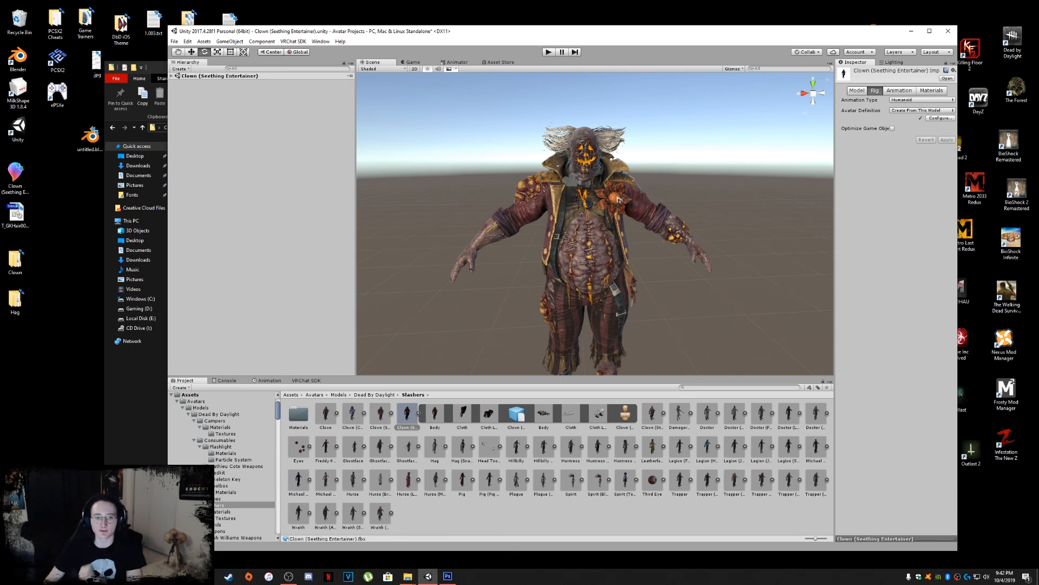
Step: Add a VRC_Avatar Descriptor component to the Clown (Seething Entertainer) object in the scene
click(173, 76)
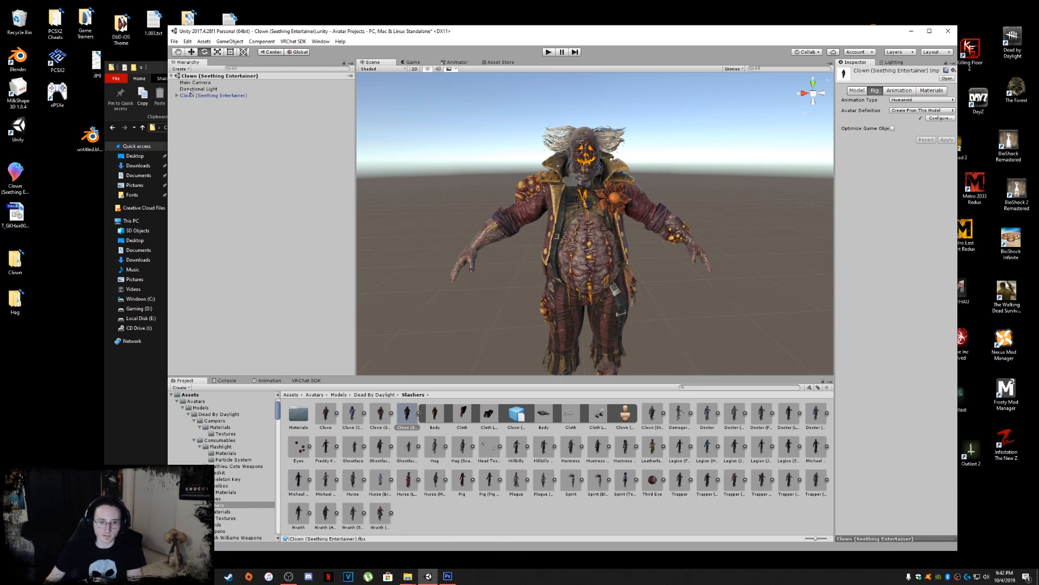
click(211, 96)
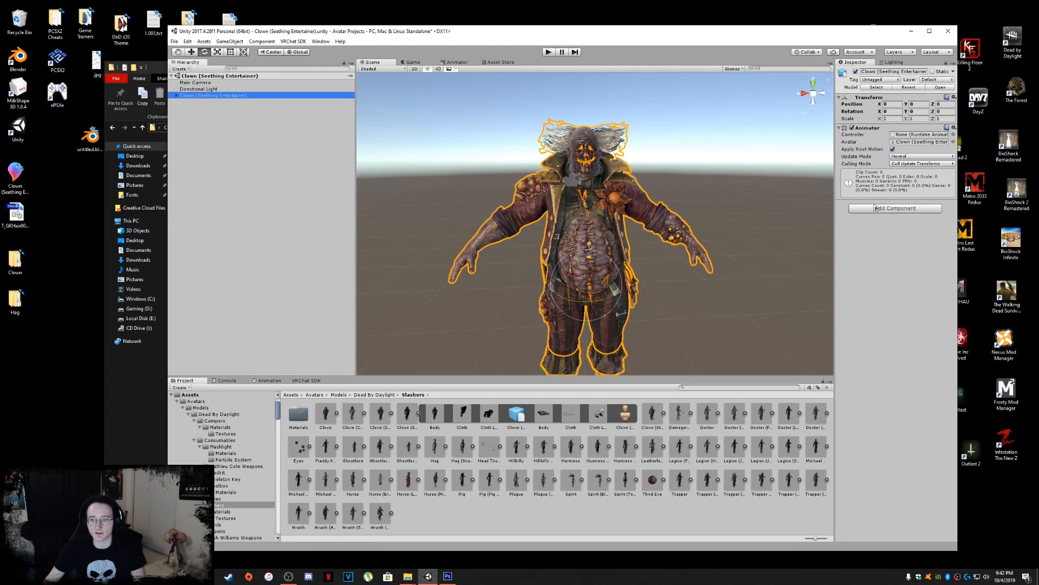
click(877, 208)
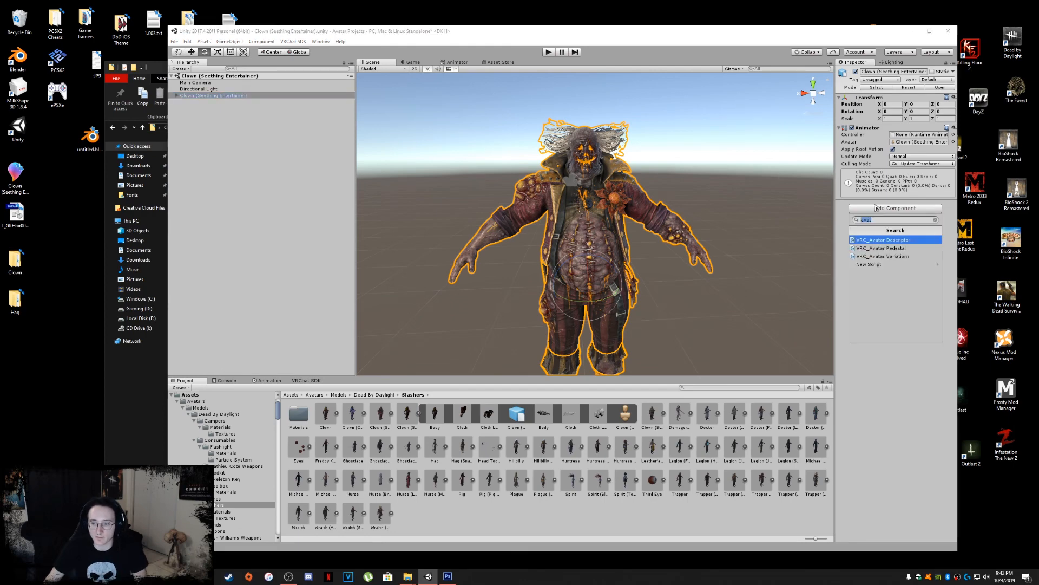
click(897, 242)
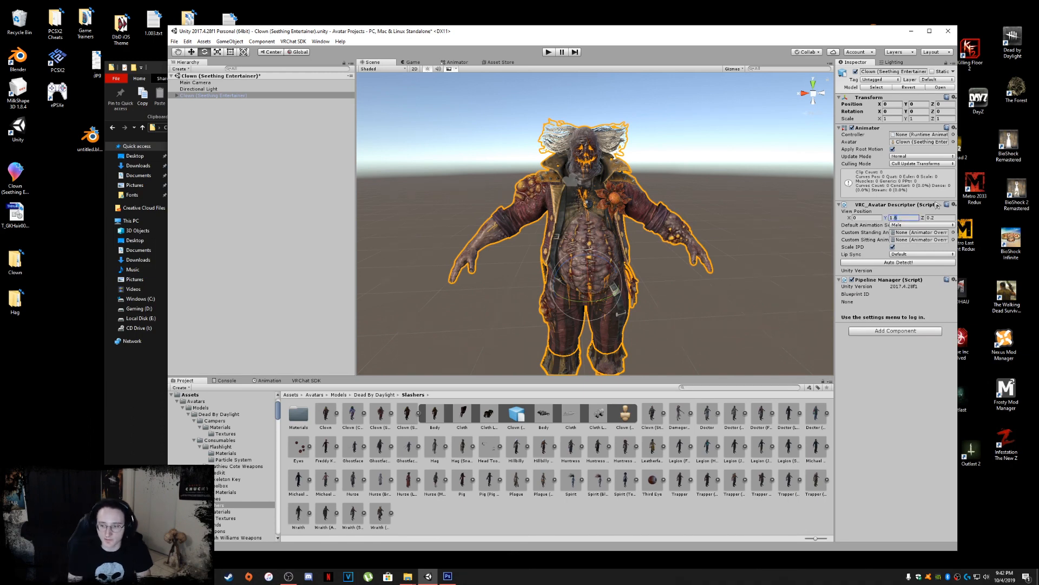
scroll(726, 211, up, 10)
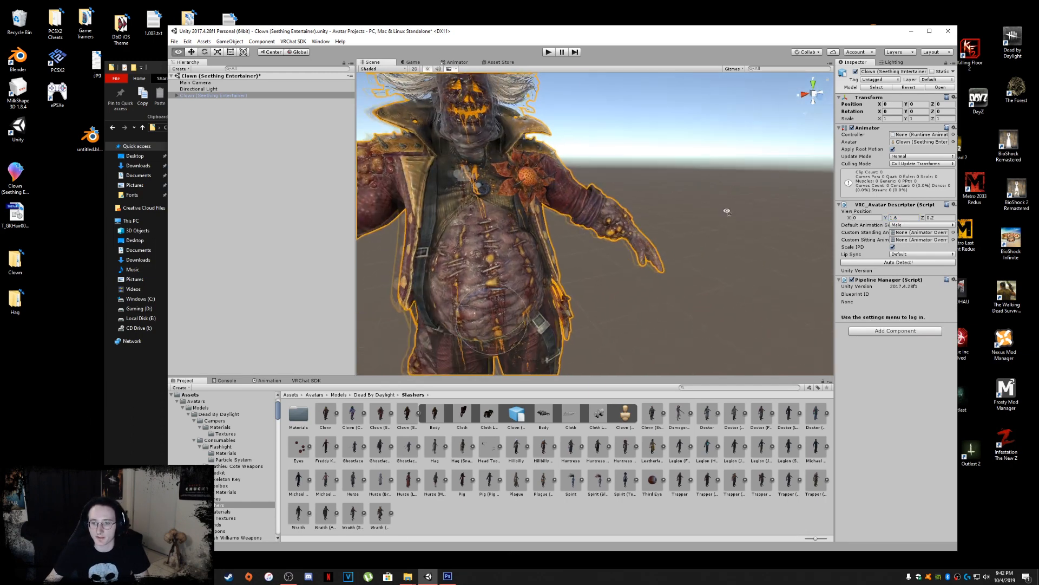
Step: Set the avatar descriptor's view position to Y 1.95 and Z 0.12 to place it at the clown's eyes
middle_drag(551, 183, 568, 185)
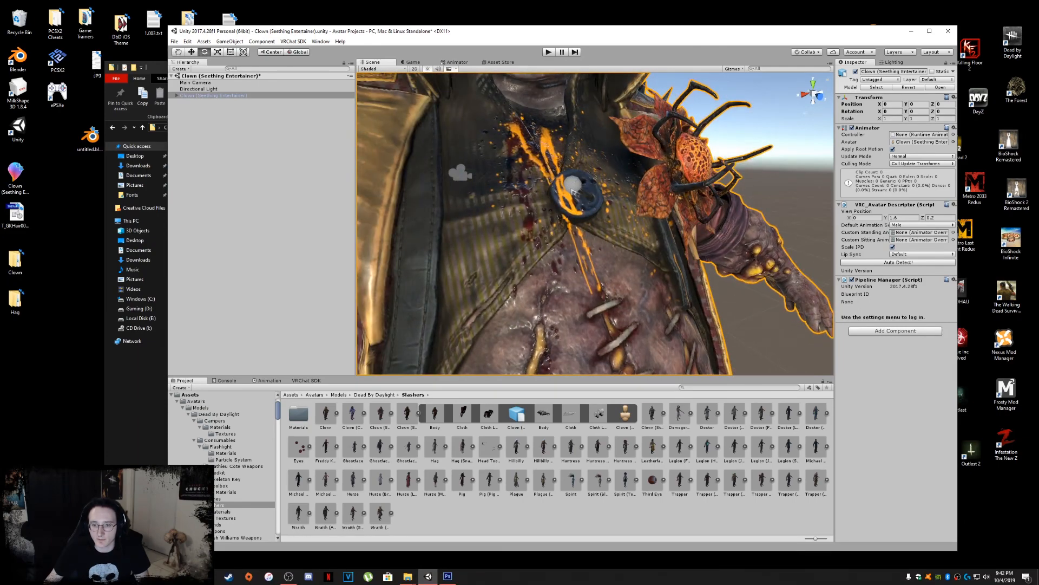
scroll(576, 191, down, 3)
middle_drag(575, 187, 580, 203)
scroll(579, 203, down, 4)
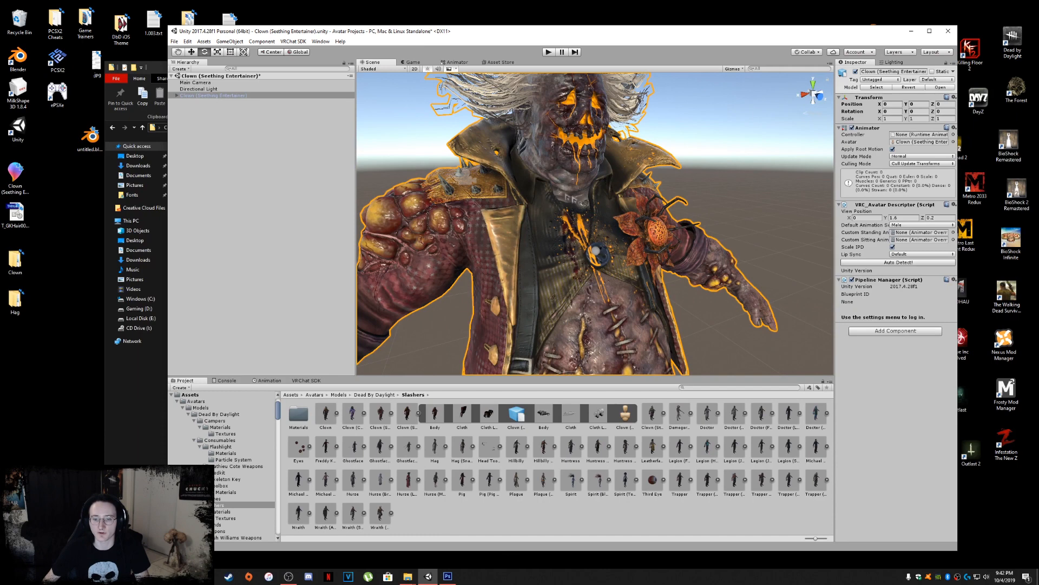
scroll(685, 223, down, 2)
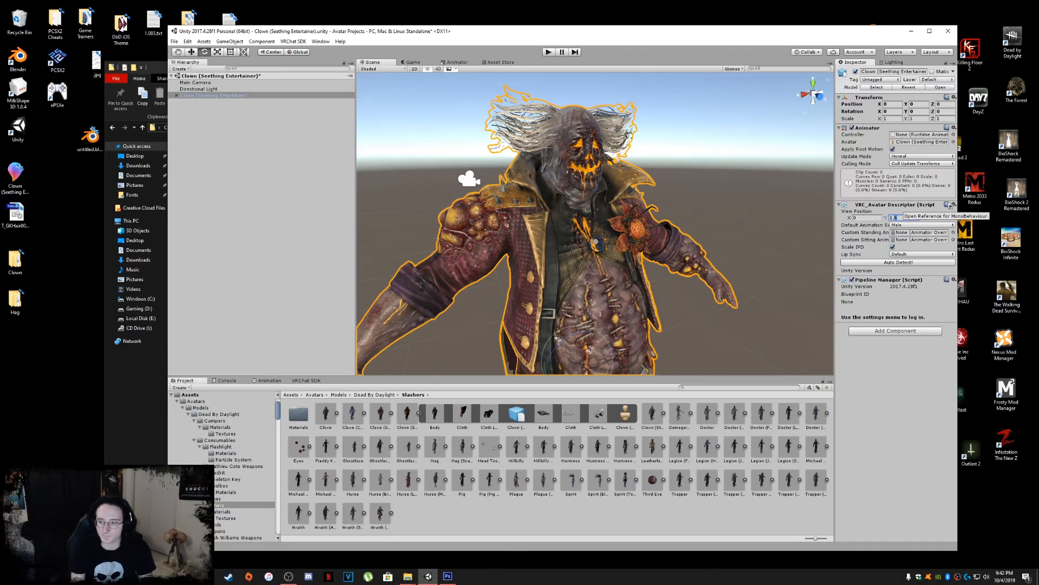
text(1.85)
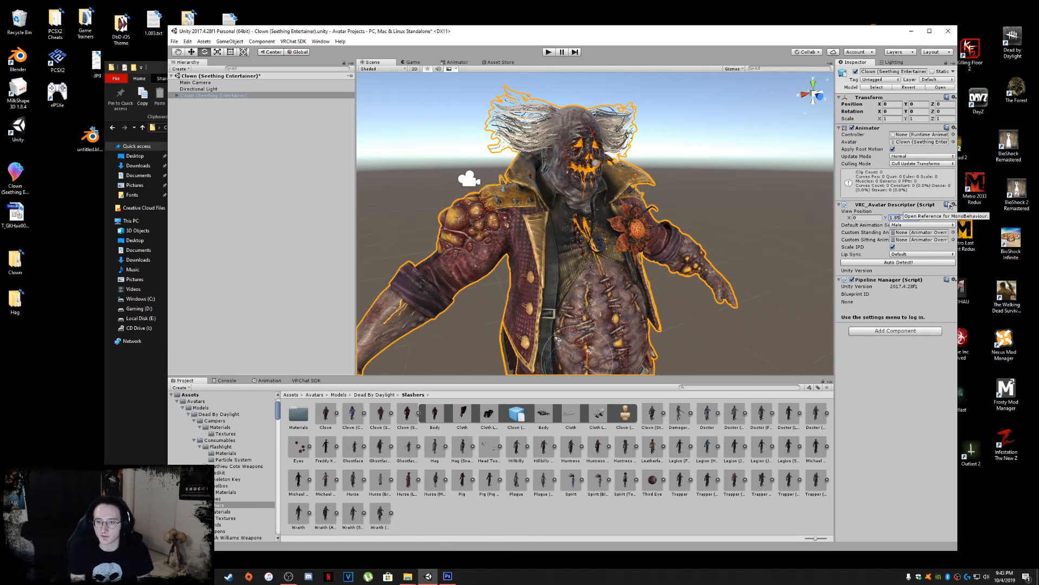
key(BackSpace)
key(BackSpace)
text(9)
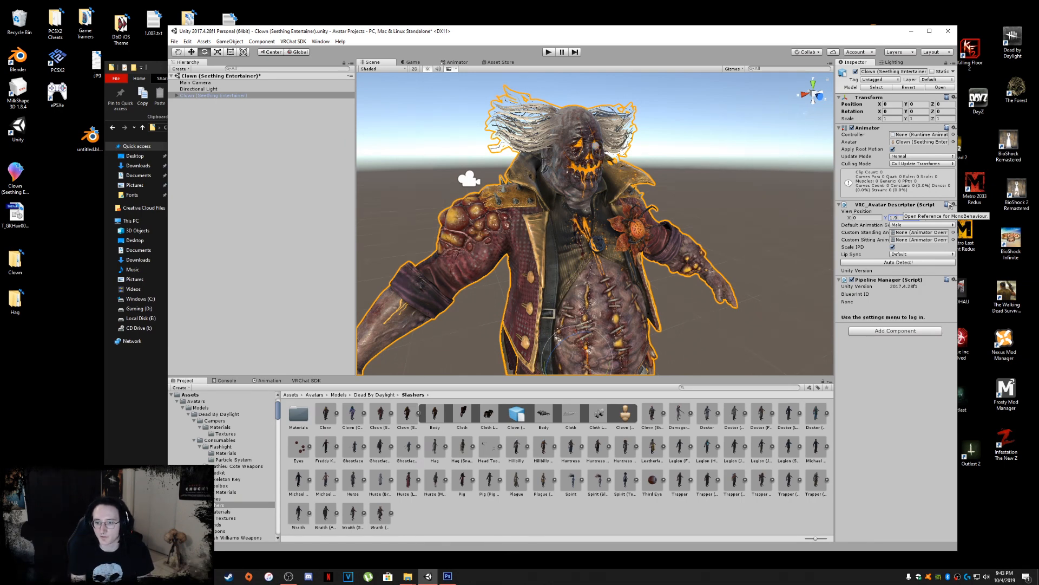
text(5)
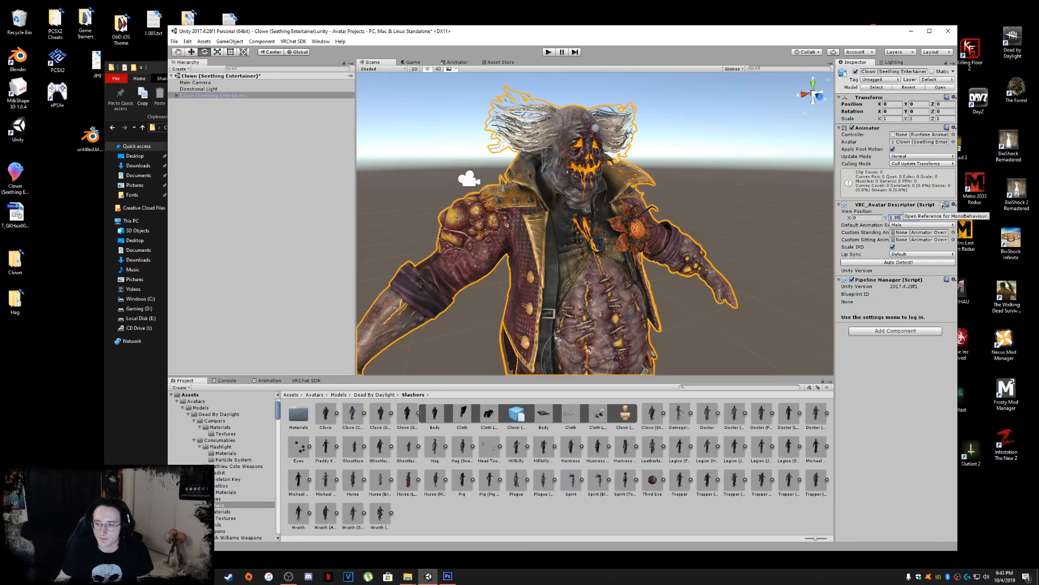
click(931, 218)
text(12)
Step: Examine the view position and the clown's face and torso from the front and up close in the scene
right_drag(775, 253, 677, 246)
scroll(657, 263, up, 5)
middle_drag(678, 246, 636, 270)
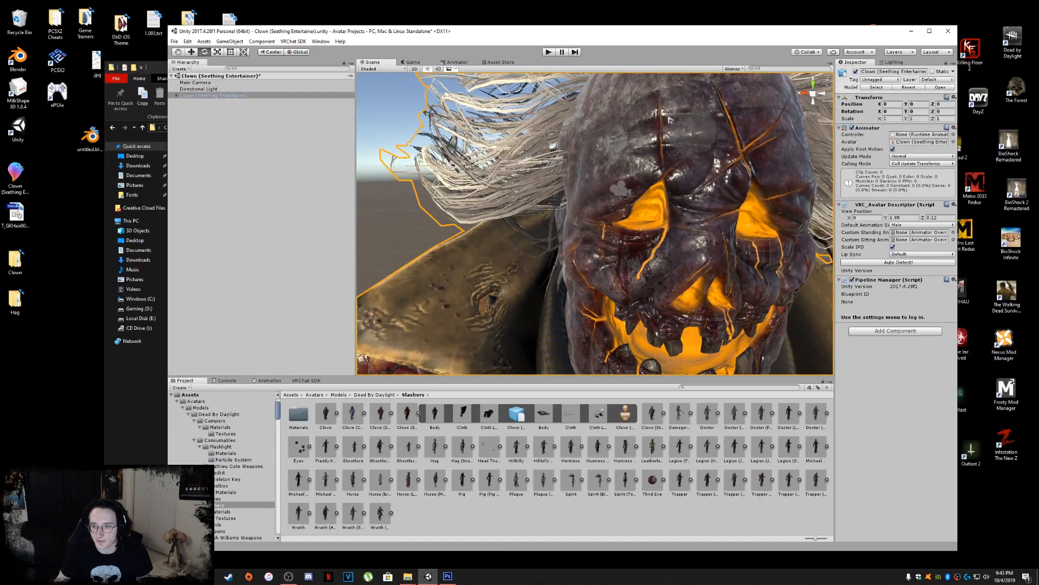
key(f)
right_drag(683, 165, 719, 230)
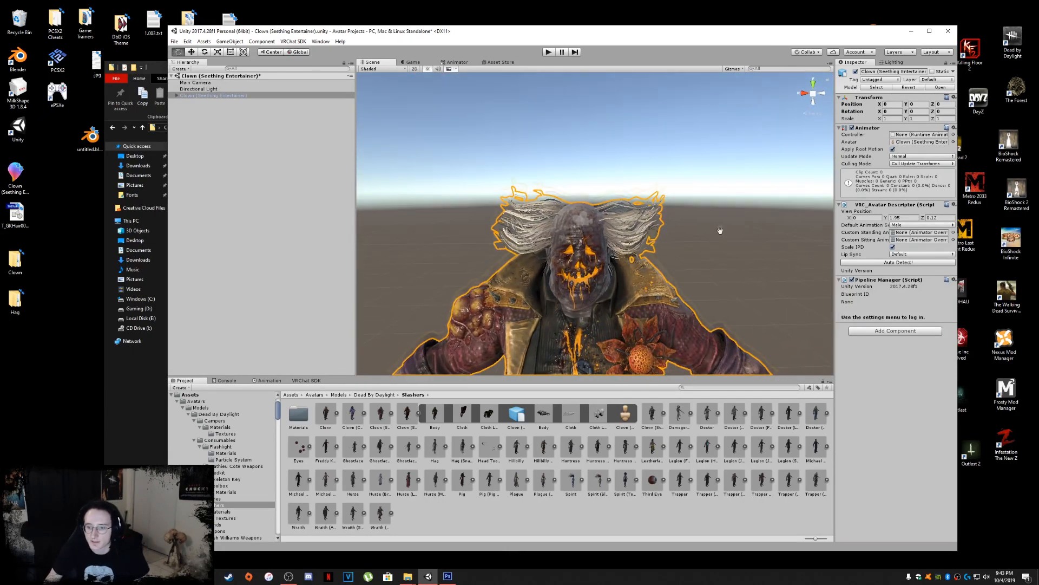
middle_drag(720, 229, 726, 202)
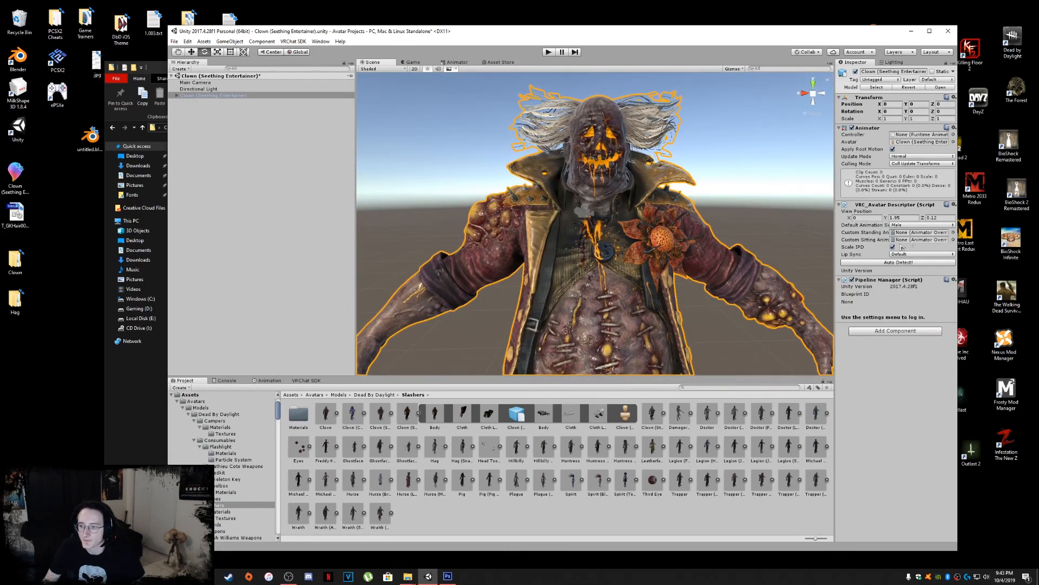
key(alt)
right_drag(705, 253, 708, 272)
middle_drag(708, 272, 705, 238)
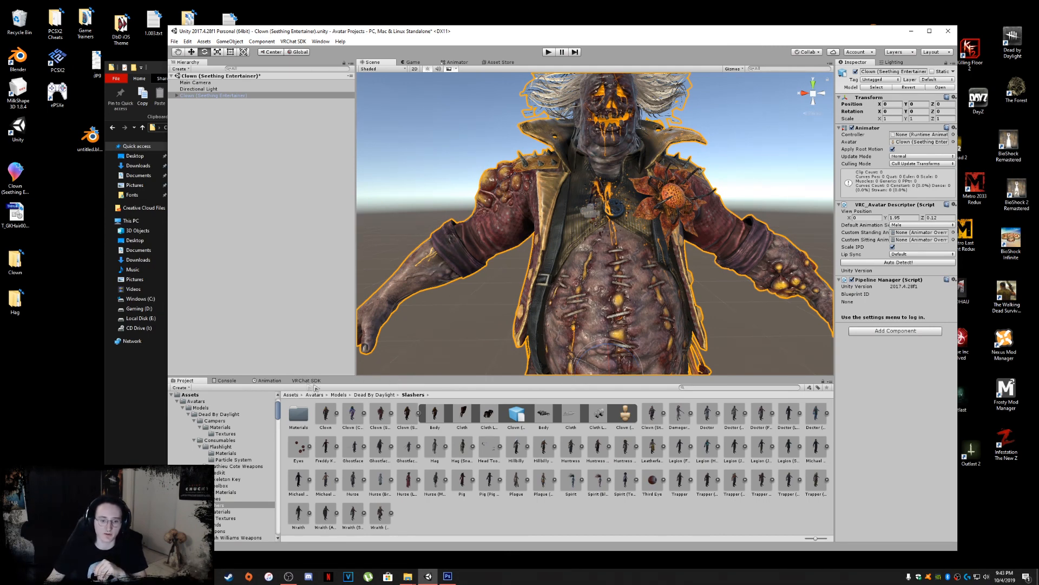
Step: Build and publish the Clown (Seething Entertainer) avatar through the VRChat SDK builder
click(303, 42)
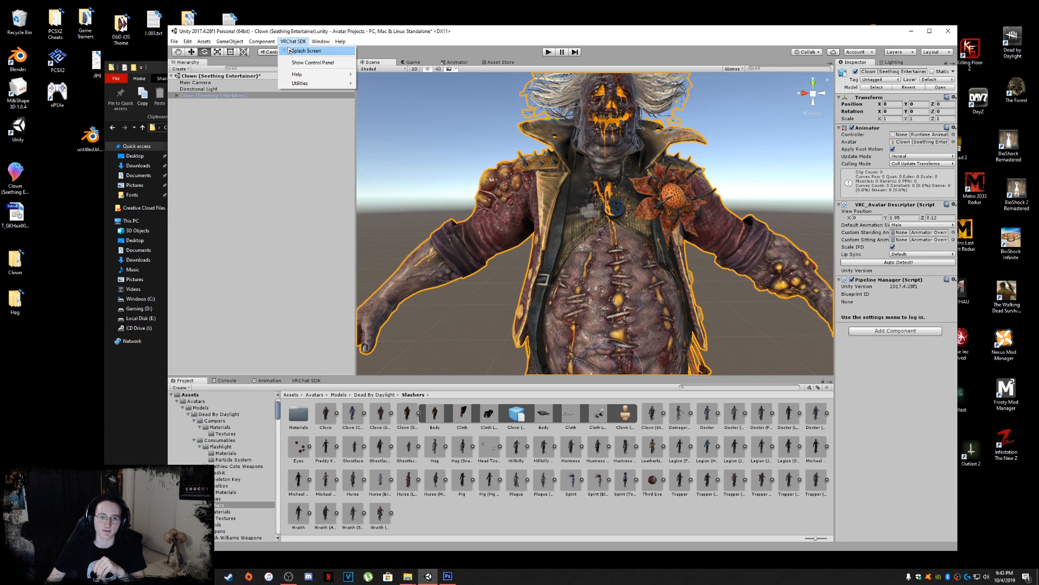
mouse_move(320, 41)
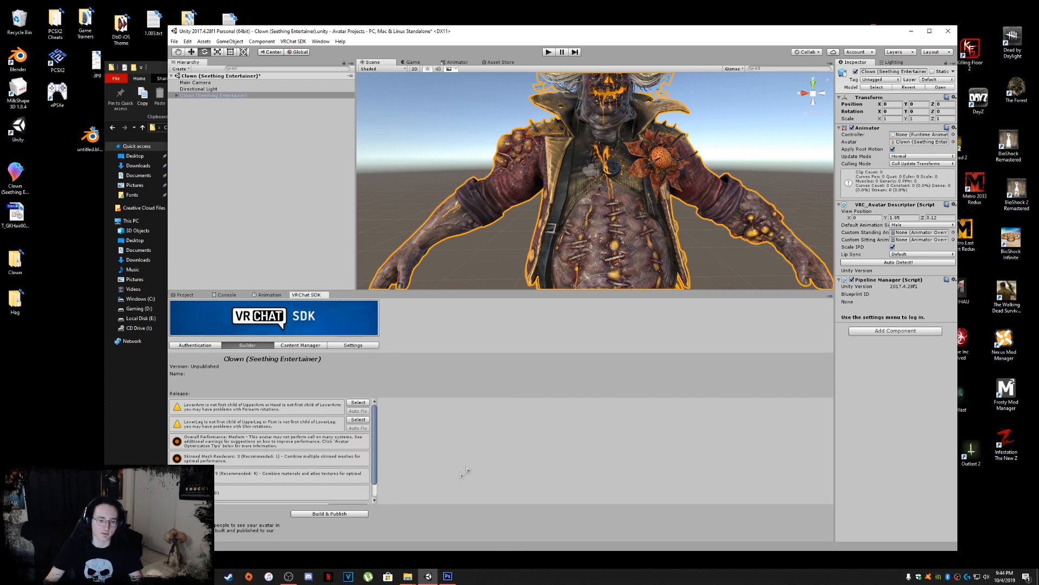
click(325, 515)
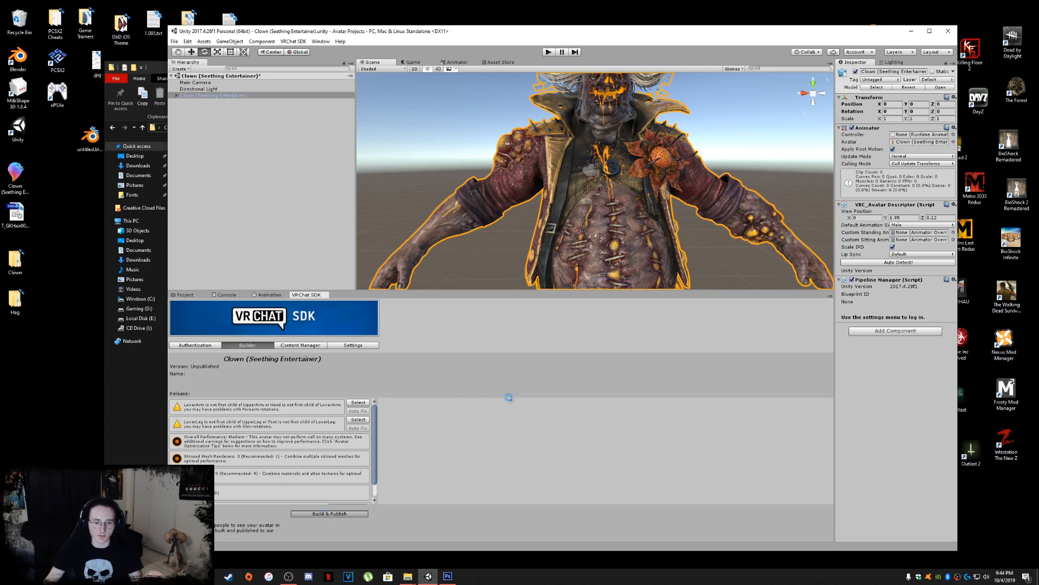
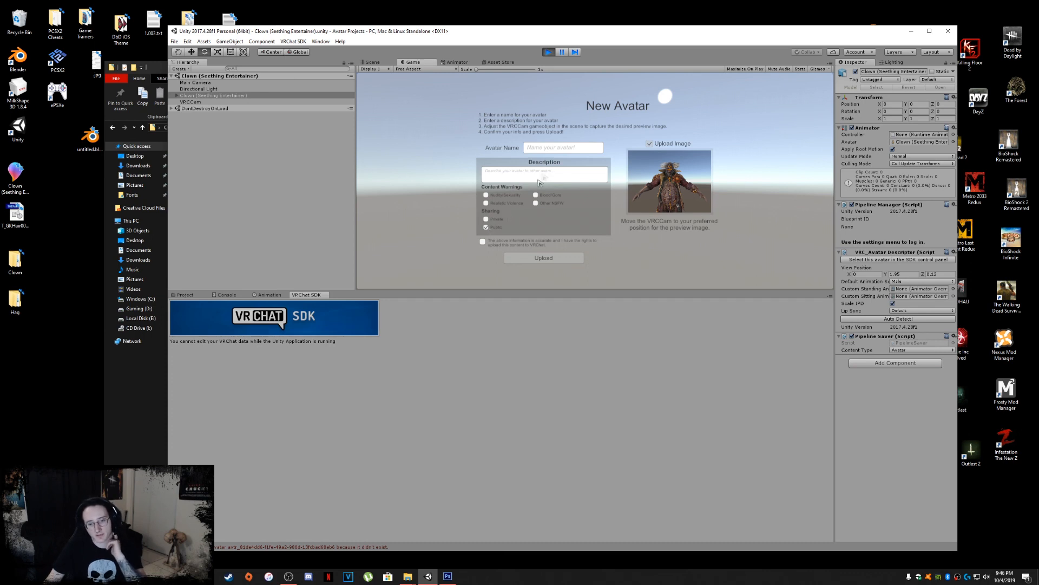
Step: Name the new avatar Clown (Seething Entertainer) in the upload form
click(556, 150)
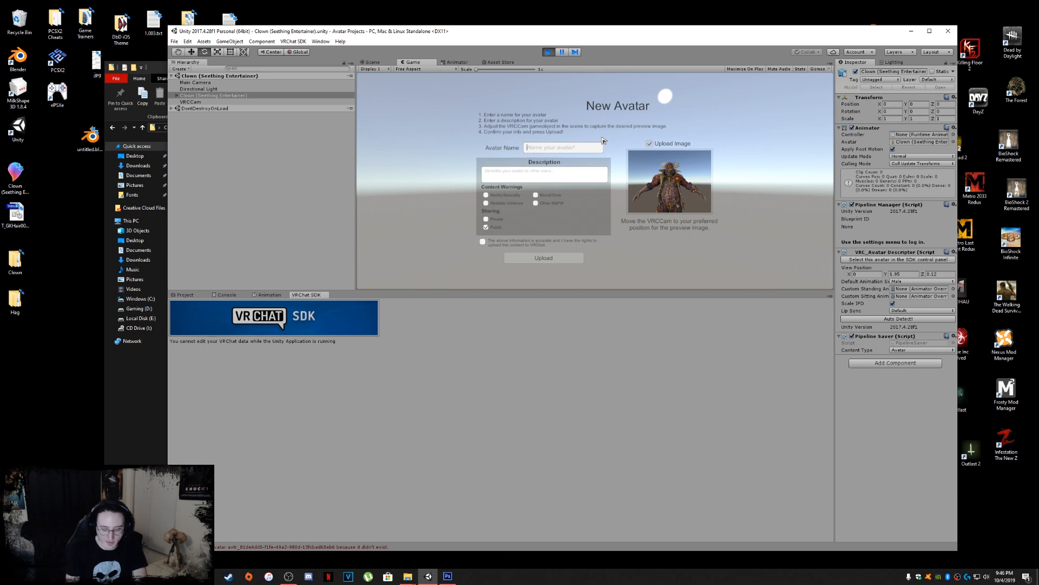
text(FF9E00)
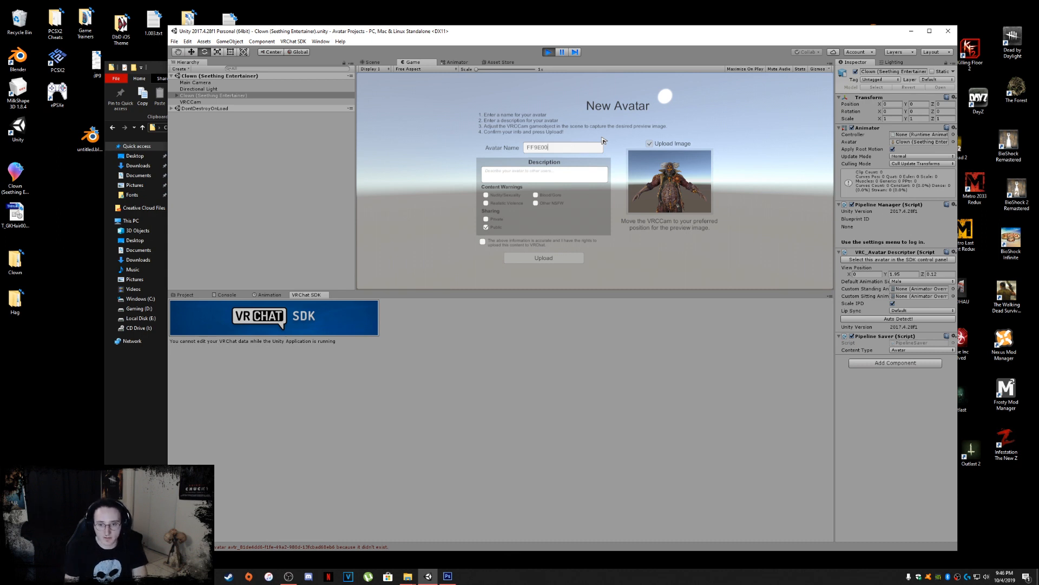
key(BackSpace)
key(BackSpace)
key(BackSpace)
key(BackSpace)
key(BackSpace)
text(Cl)
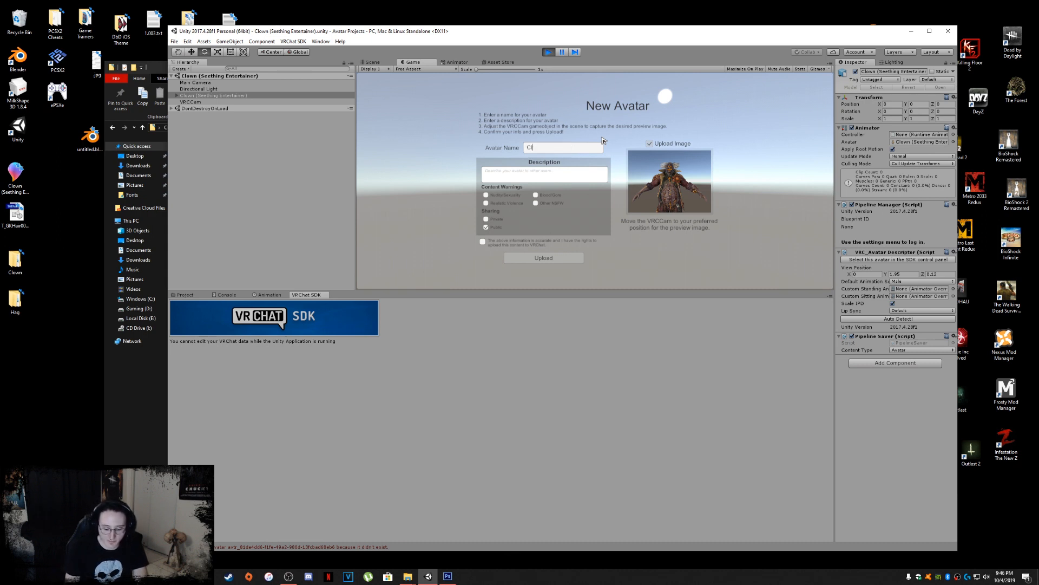
text(own (See)
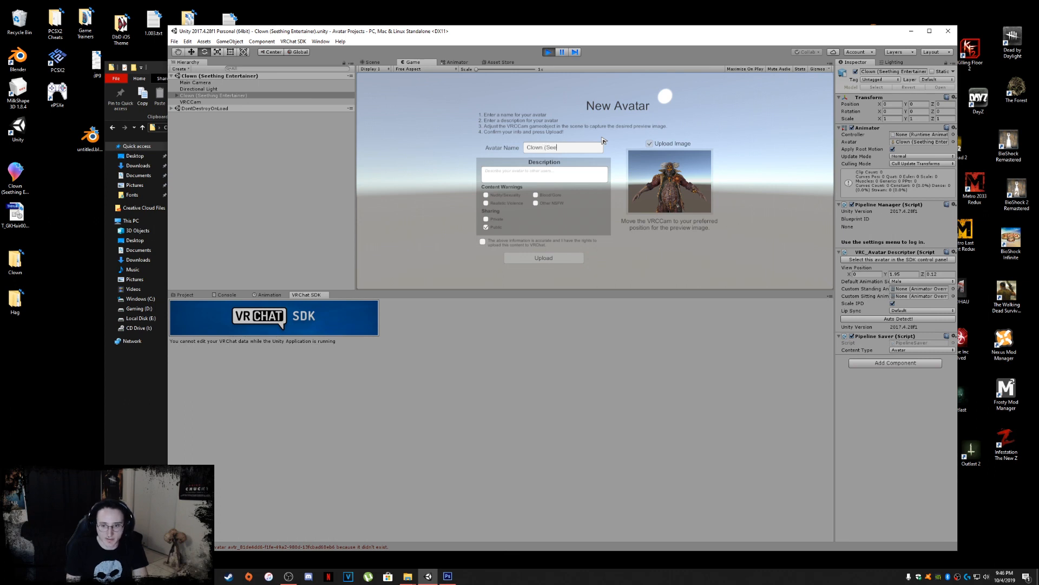
text(thing E)
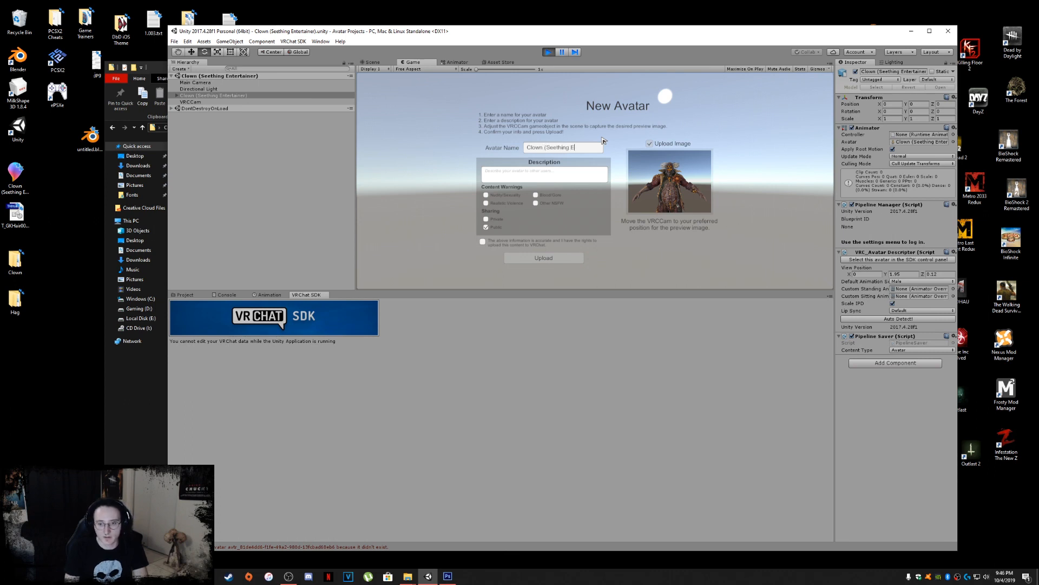
text(ntertainer))
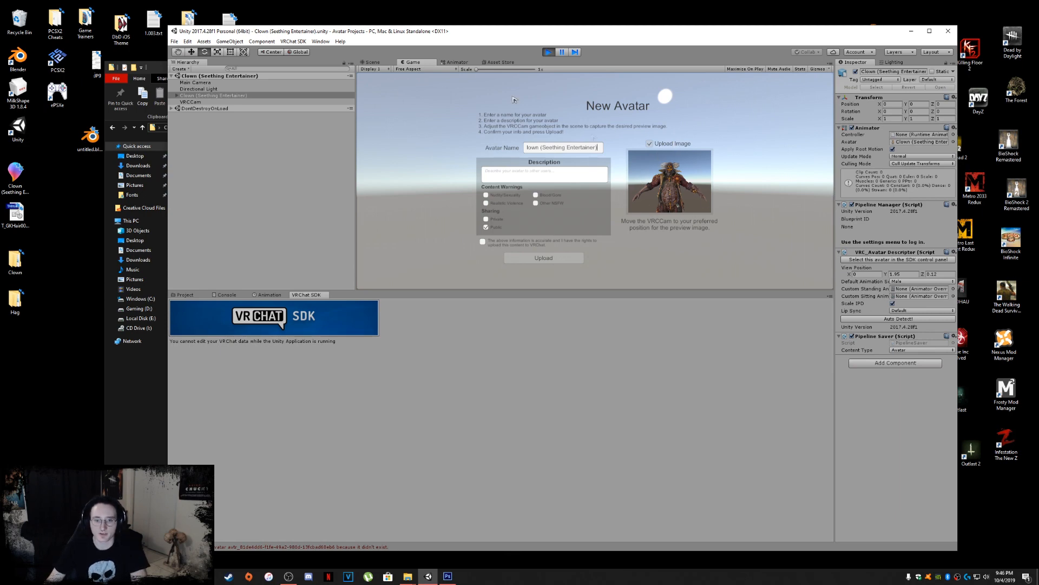
Step: Try rotating the VRCCam preview camera in the scene, and undo the rotation
click(376, 62)
scroll(660, 218, down, 6)
right_drag(661, 216, 590, 210)
middle_drag(590, 210, 510, 181)
click(548, 188)
drag(547, 190, 515, 217)
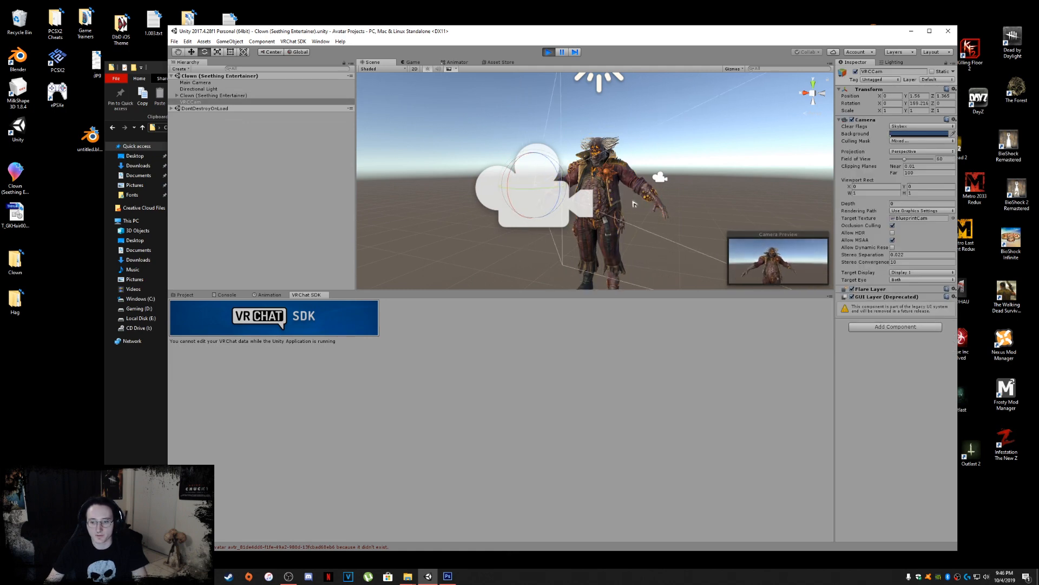
key(ctrl+z)
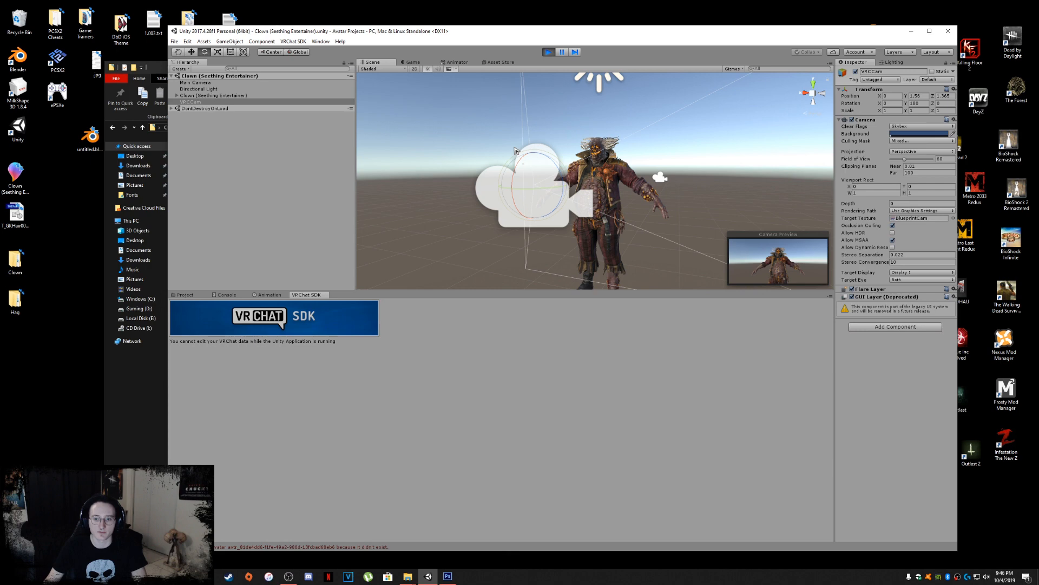
Step: Accept the accuracy and rights statement in the New Avatar form and upload the avatar
click(413, 63)
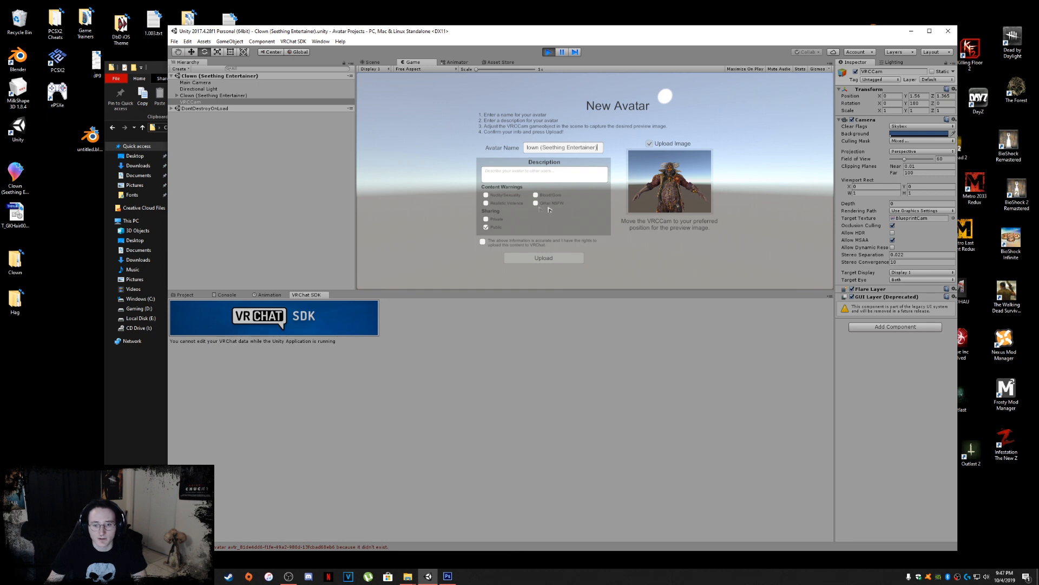
click(498, 244)
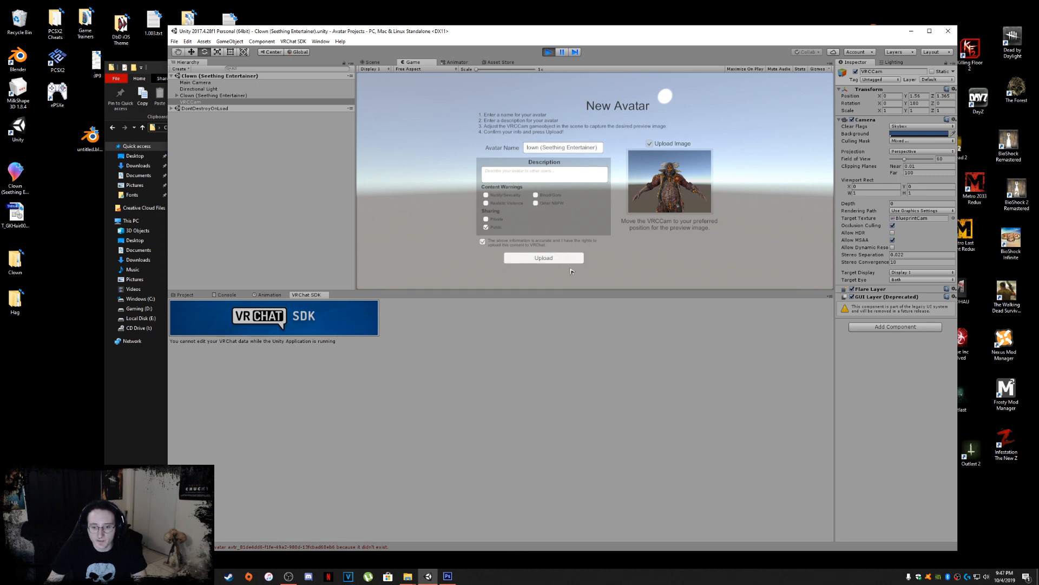
click(558, 259)
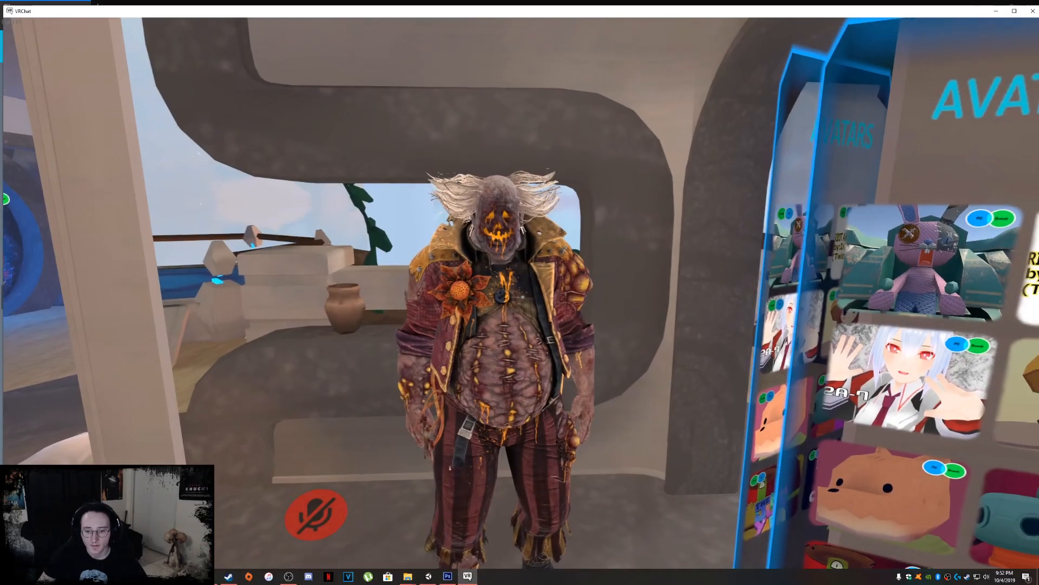
Step: Switch to VRChat, view the clown avatar in the mirror and look through the expanded My Creations avatars
key(w)
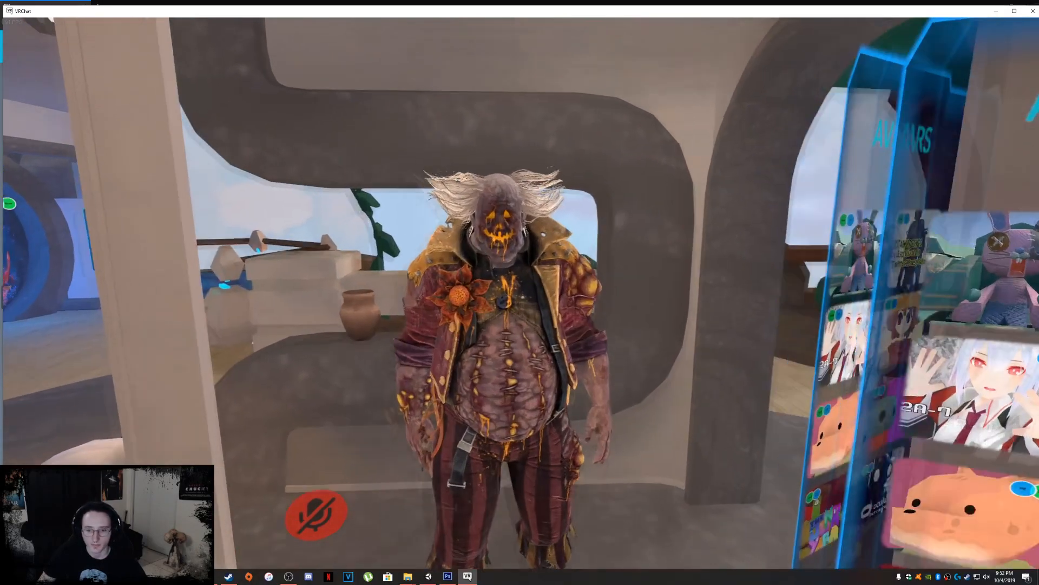
key(s)
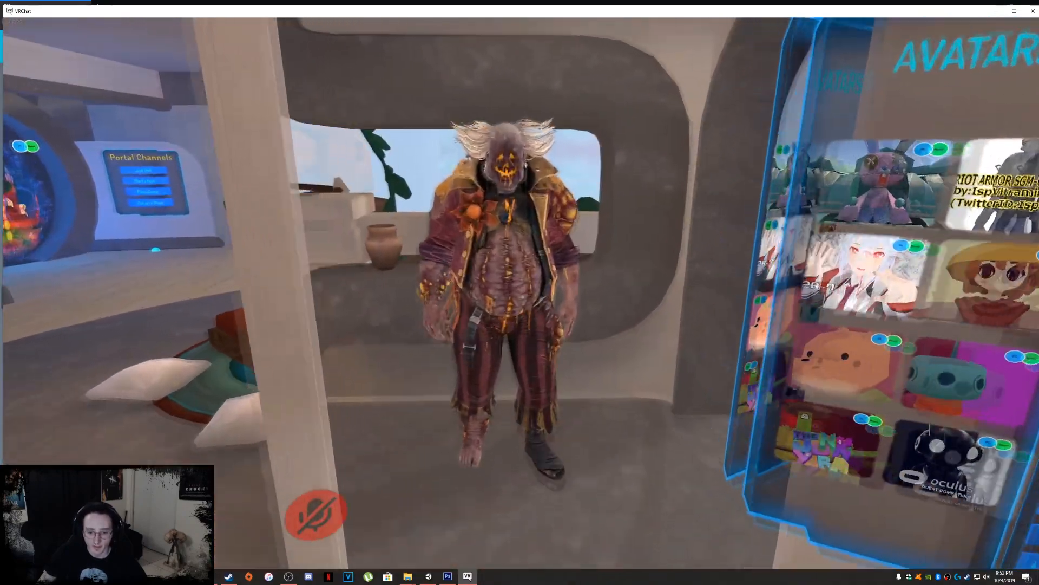
key(Escape)
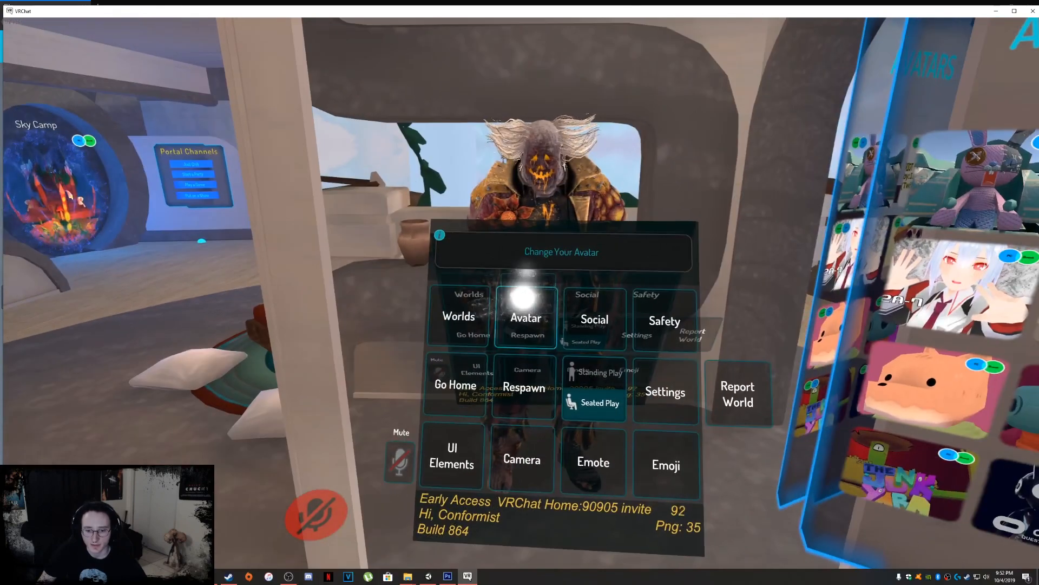
click(523, 296)
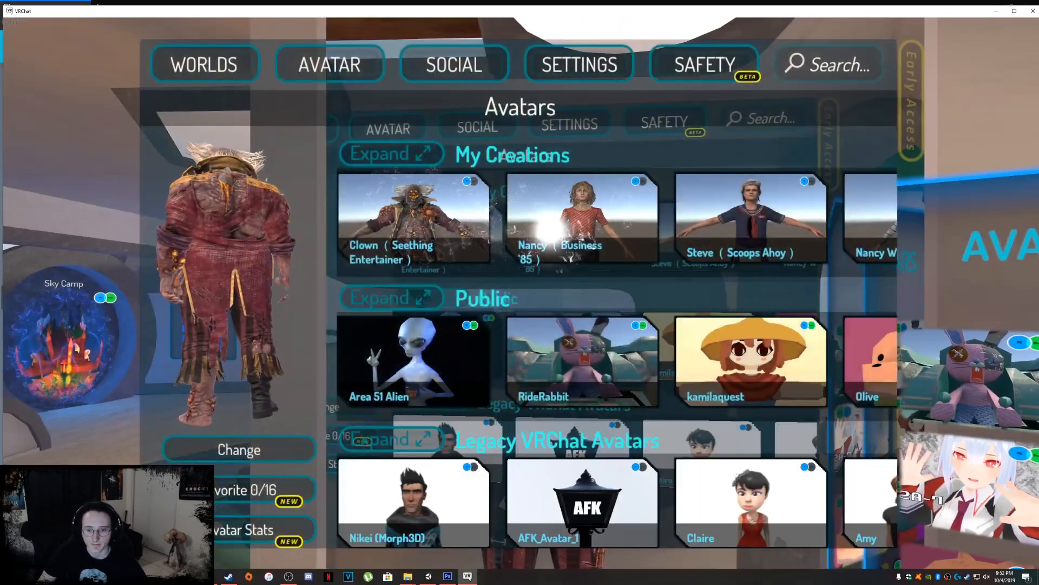
click(427, 156)
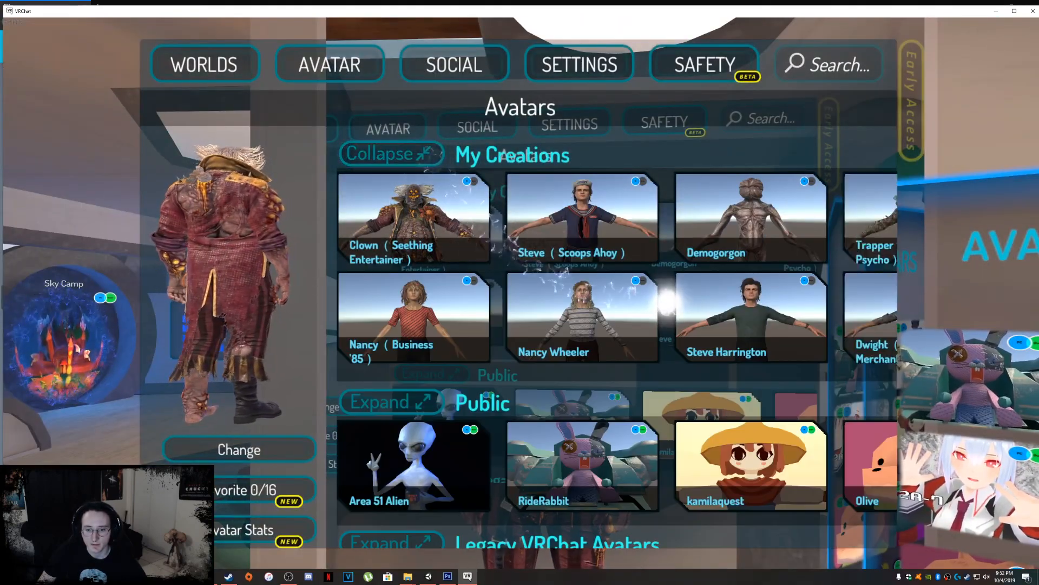
drag(667, 301, 594, 296)
drag(449, 292, 344, 281)
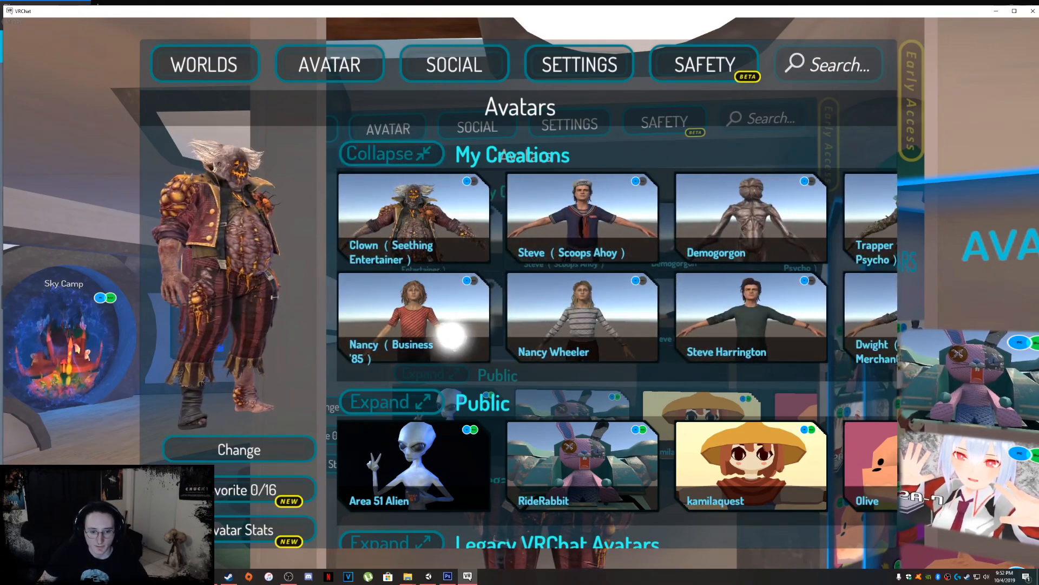
key(Escape)
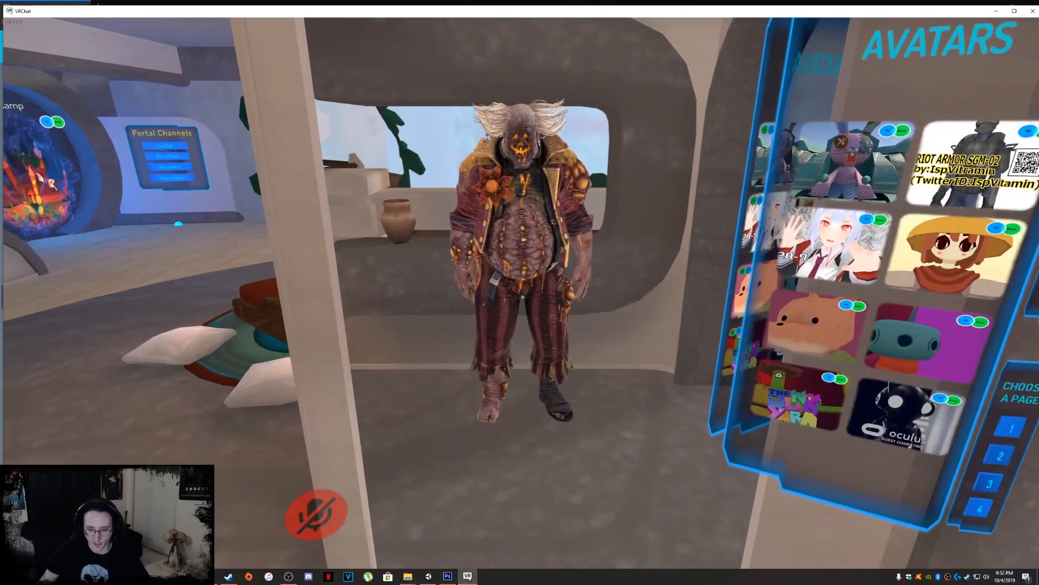
Step: Walk the clown avatar up to the mirror to inspect its face, collar and chest closely
key(w)
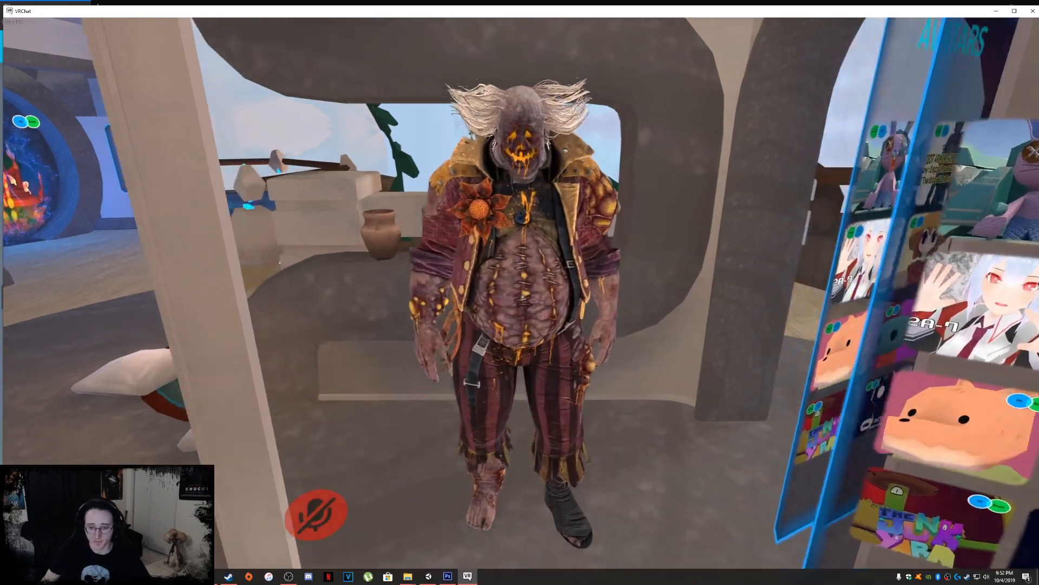
key(w)
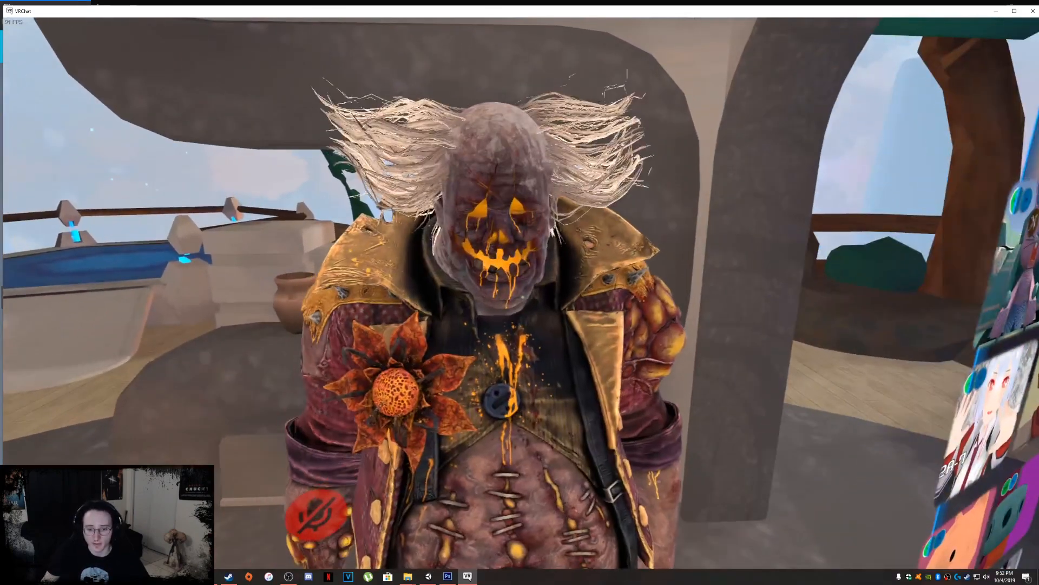
key(w)
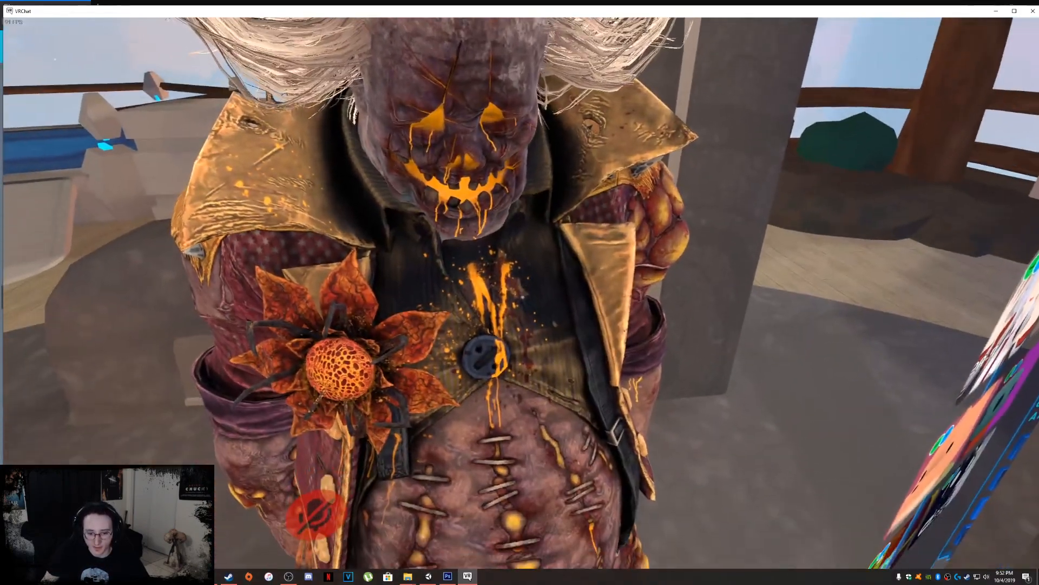